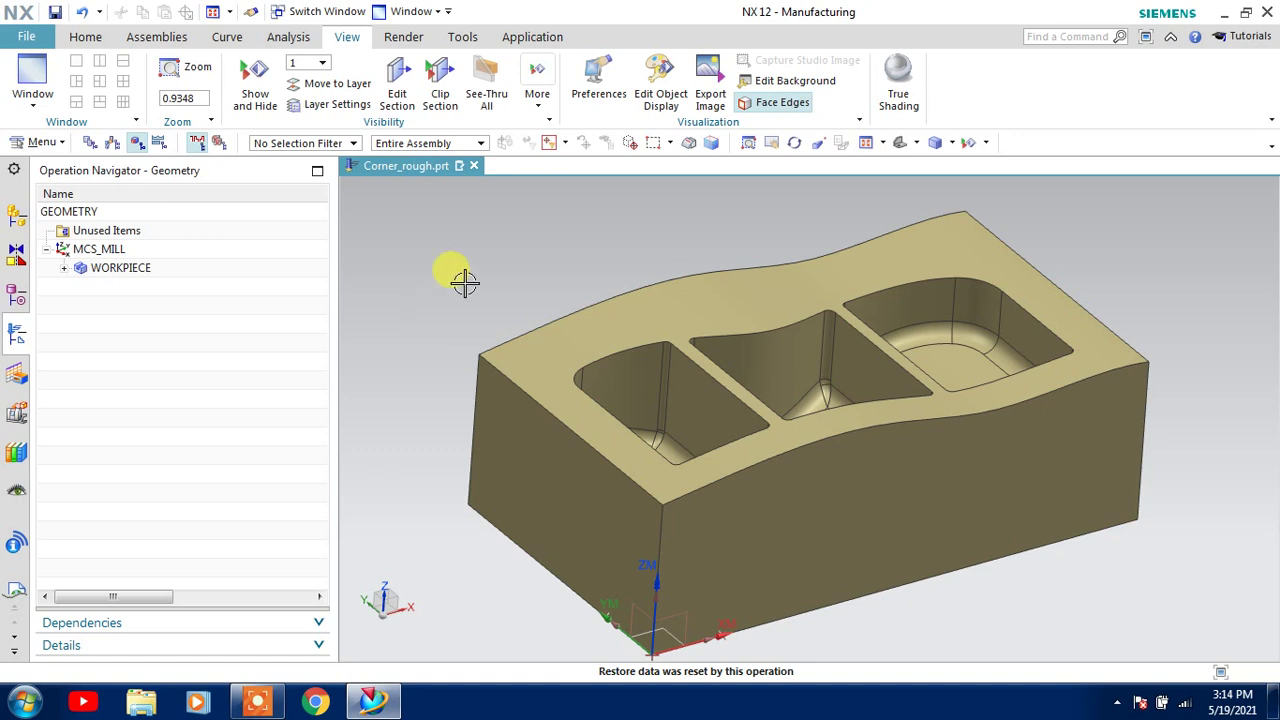
Expand WORKPIECE and preview the CORNER_ROUGH, CAVITY_MILL and ZLEVEL_PROFILE toolpaths on the part.
left_click(64, 268)
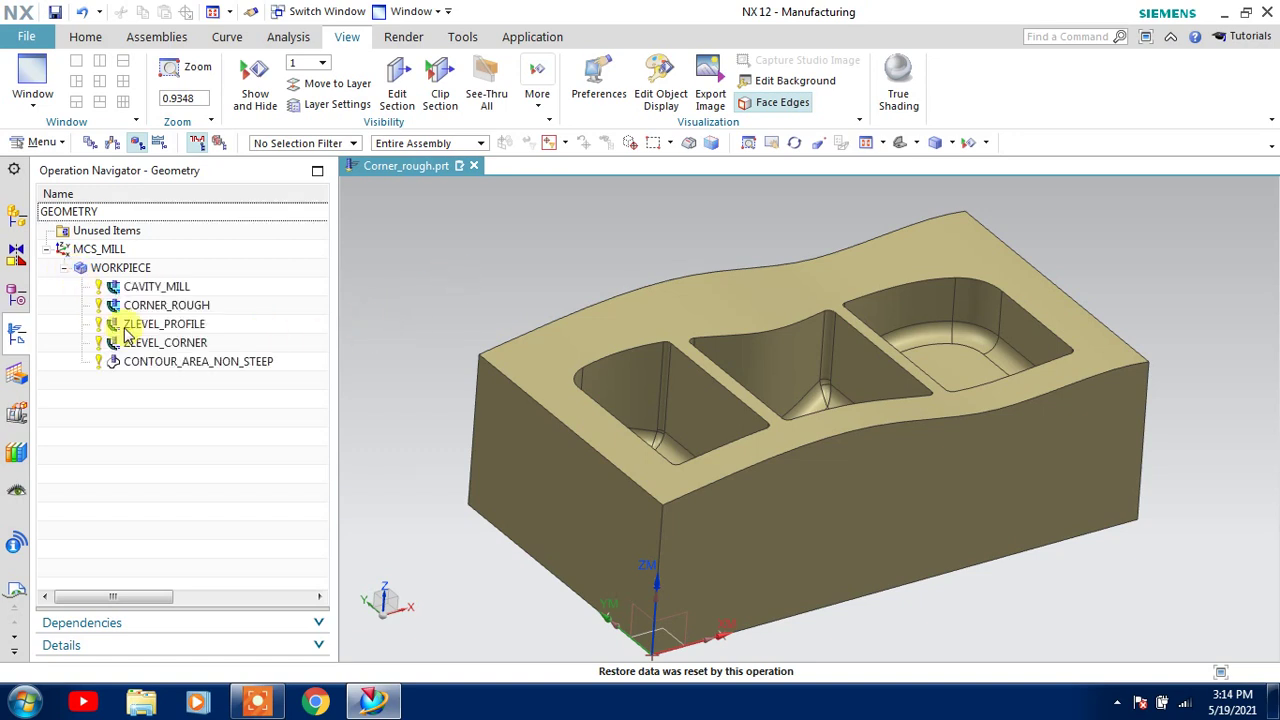
left_click(165, 309)
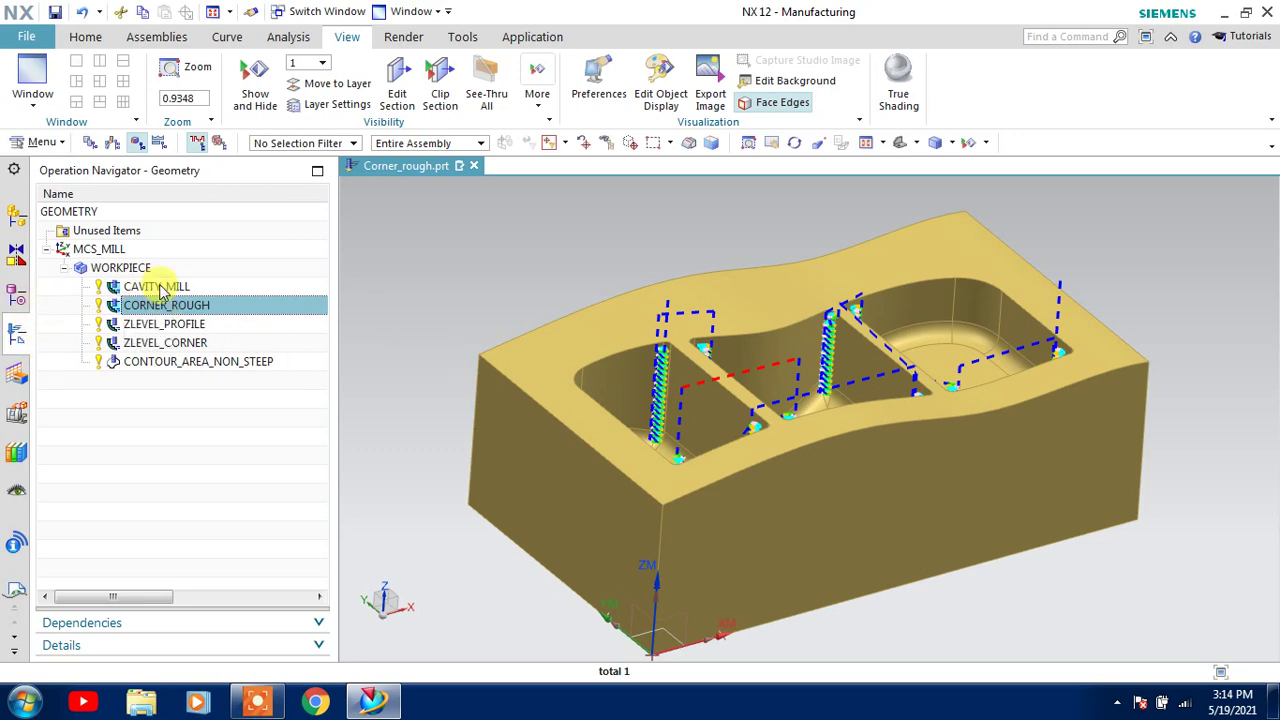
left_click(158, 287)
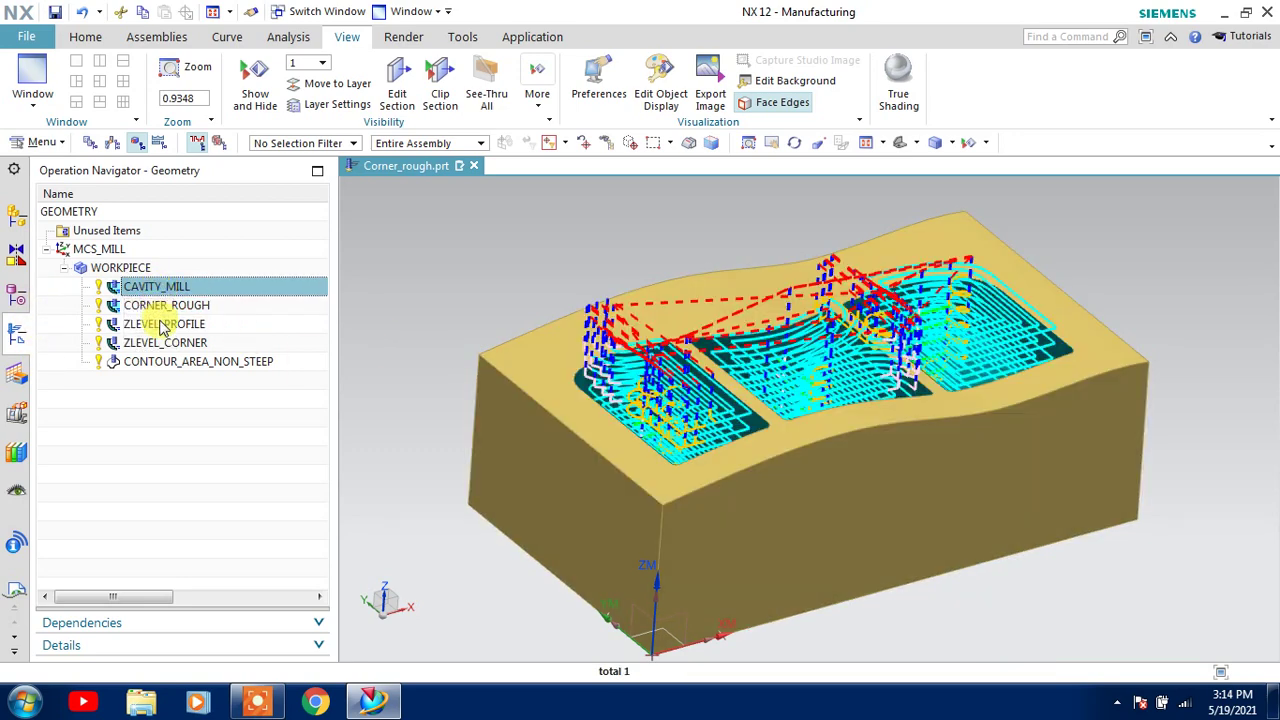
left_click(163, 325)
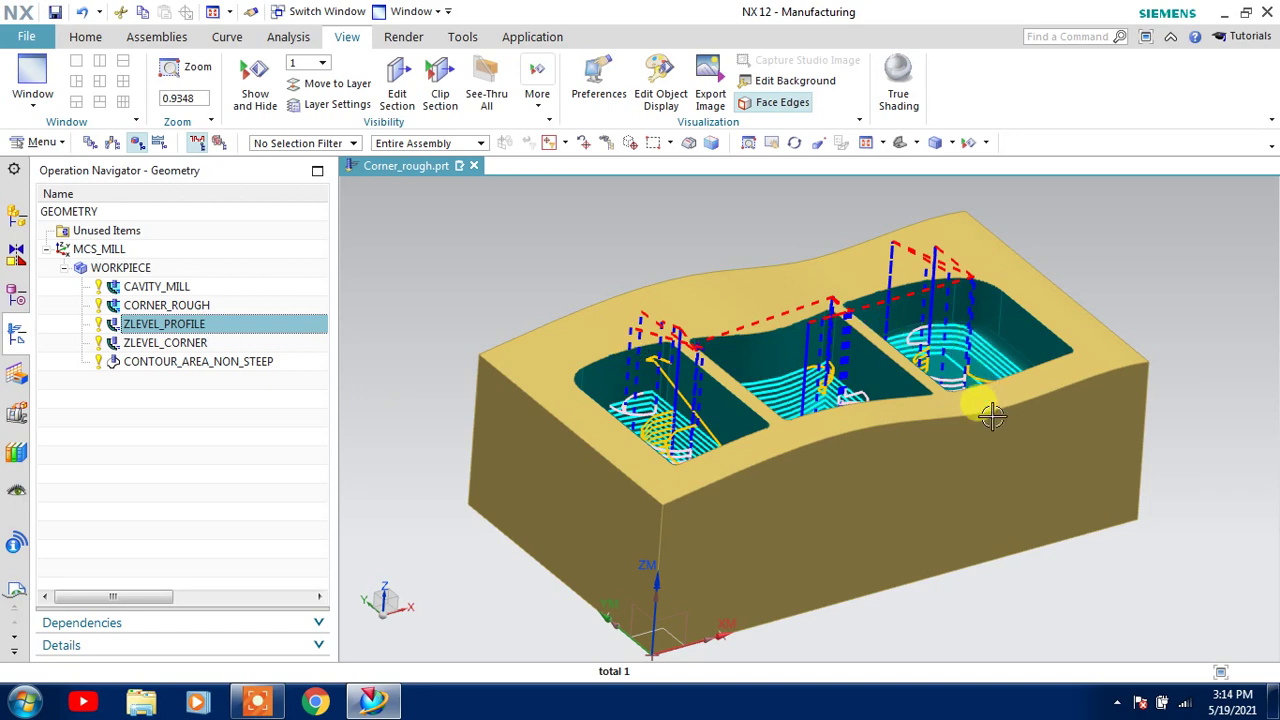
mouse_move(508, 306)
middle_mouse_down()
mouse_move(517, 346)
mouse_move(503, 291)
middle_mouse_up()
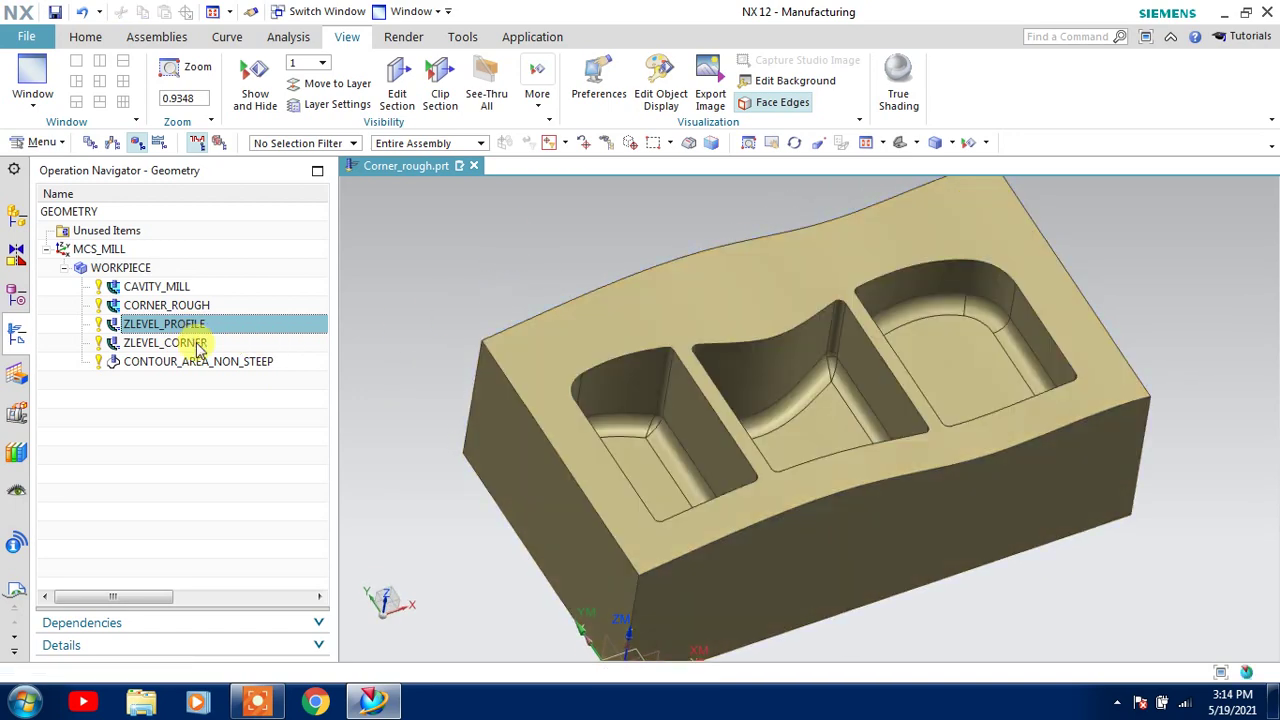
Preview the ZLEVEL_CORNER and CONTOUR_AREA_NON_STEEP toolpaths, then move CONTOUR_AREA_NON_STEEP under CAVITY_MILL.
left_click(198, 344)
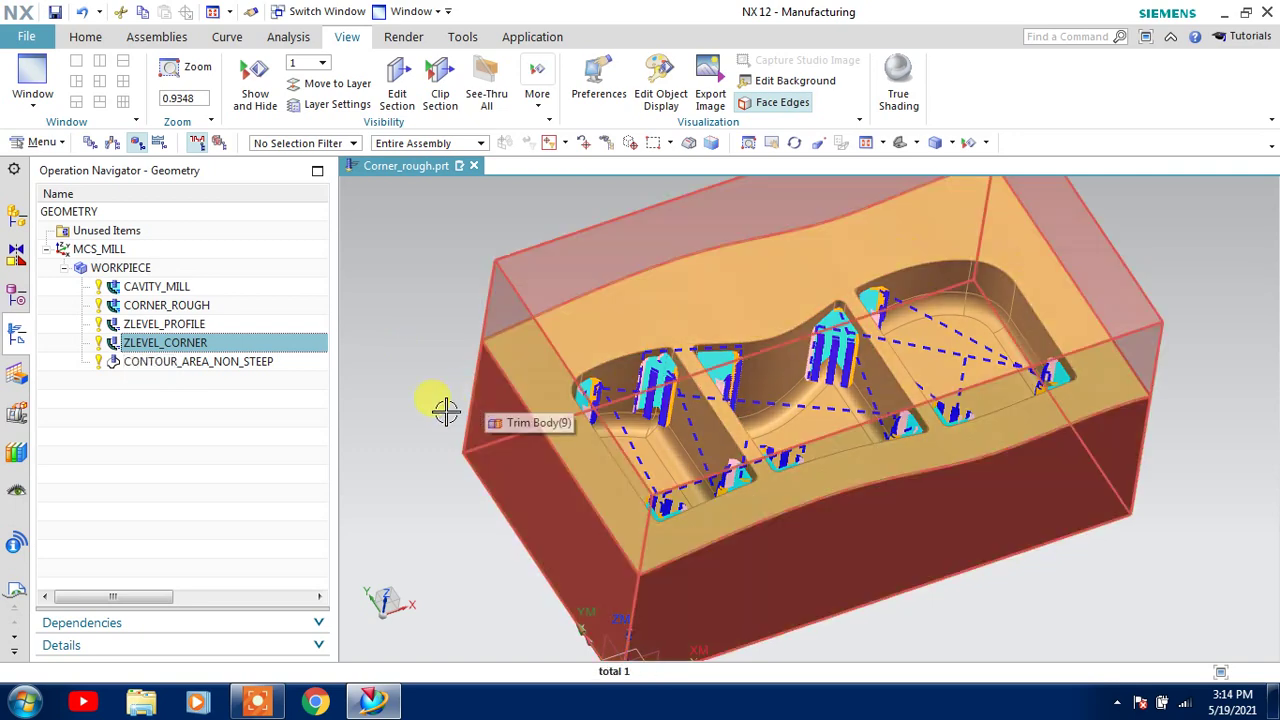
middle_click_drag(446, 410, 400, 380)
left_click(228, 371)
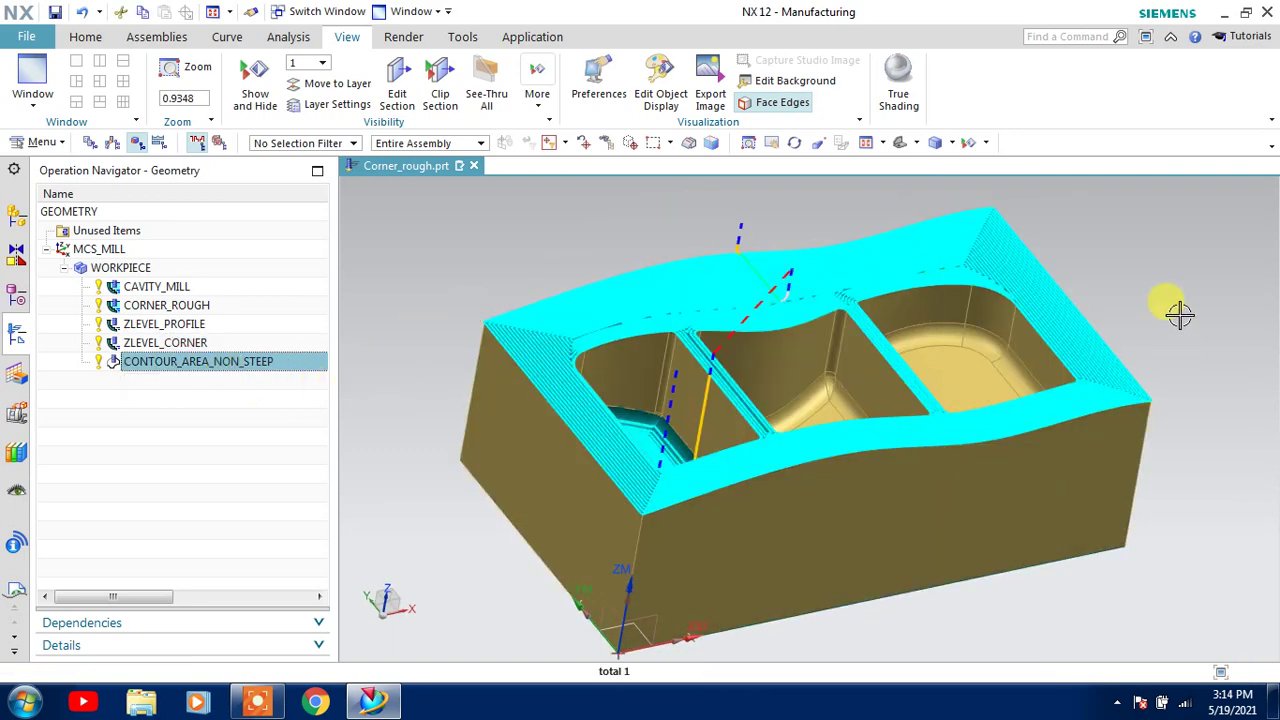
middle_click_drag(1180, 314, 446, 318)
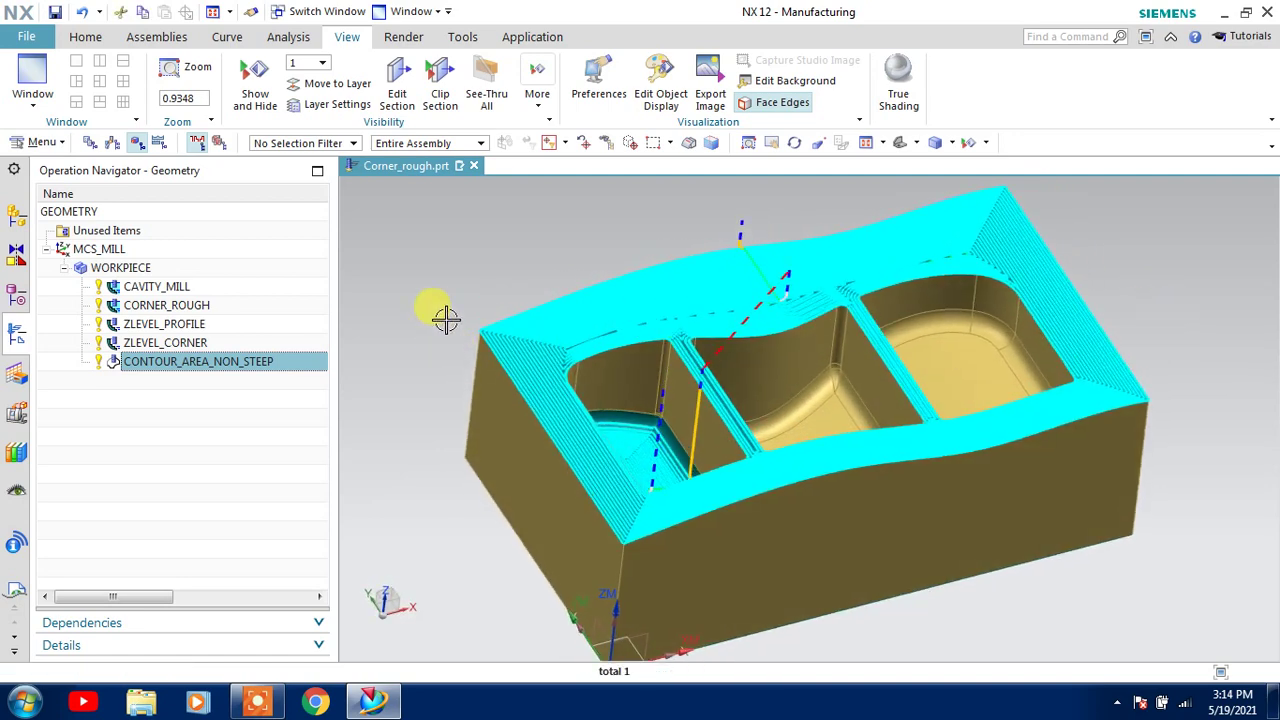
left_click(288, 402)
mouse_move(193, 370)
left_mouse_down()
mouse_move(186, 300)
mouse_move(172, 290)
left_mouse_up()
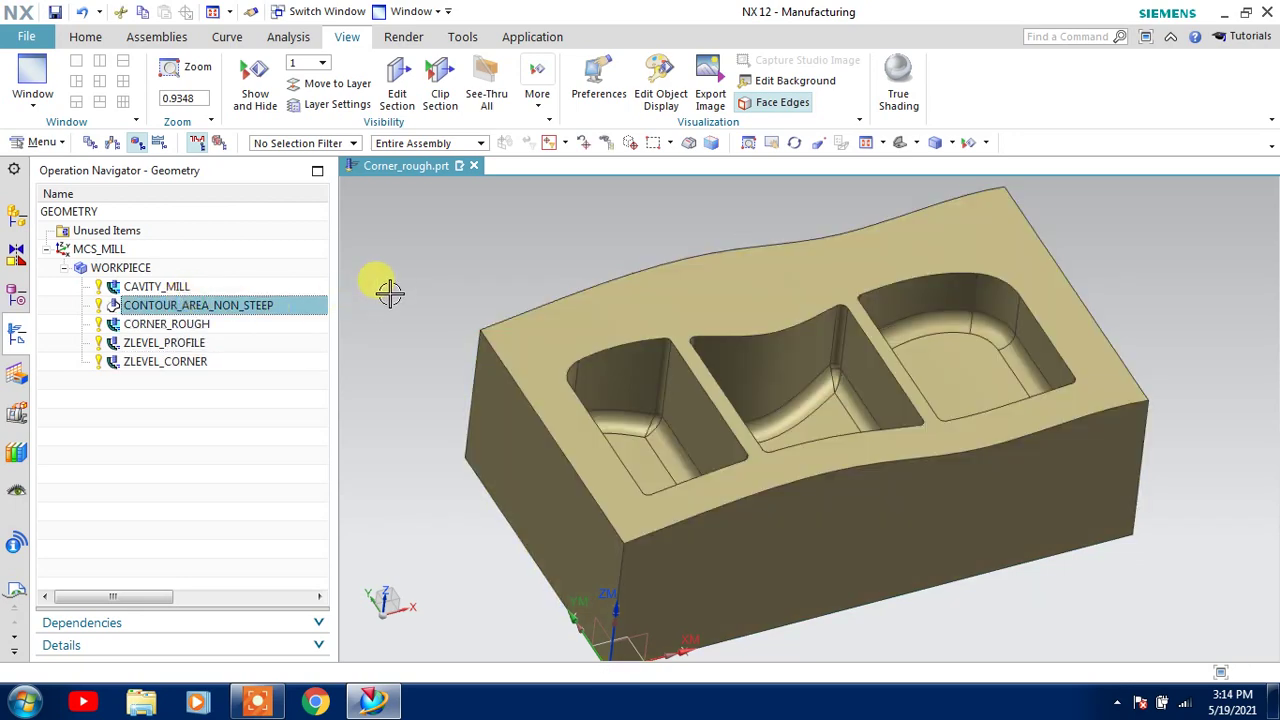
Move CAVITY_MILL below CONTOUR_AREA_NON_STEEP in the Operation Navigator.
left_click(130, 287)
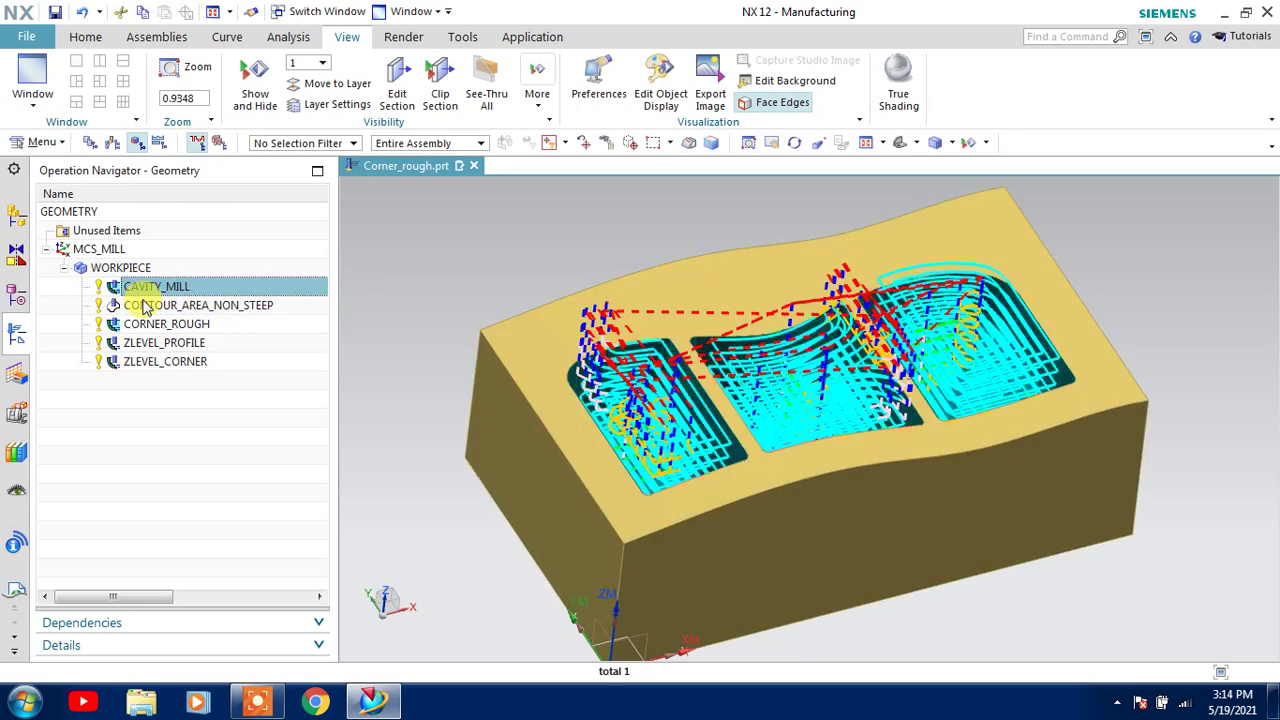
left_click(145, 305)
left_click_drag(137, 287, 145, 312)
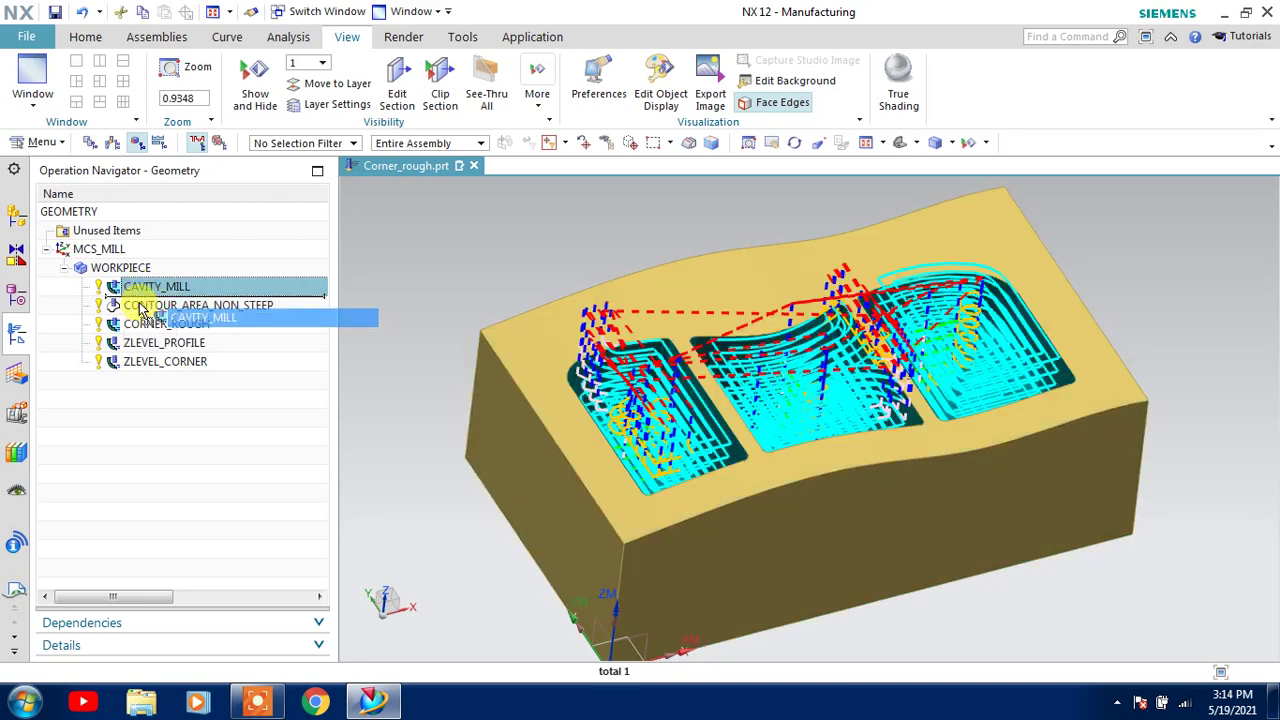
Restore CONTOUR_AREA_NON_STEEP below CAVITY_MILL and bring up the Home tab's creation commands.
left_click(150, 287)
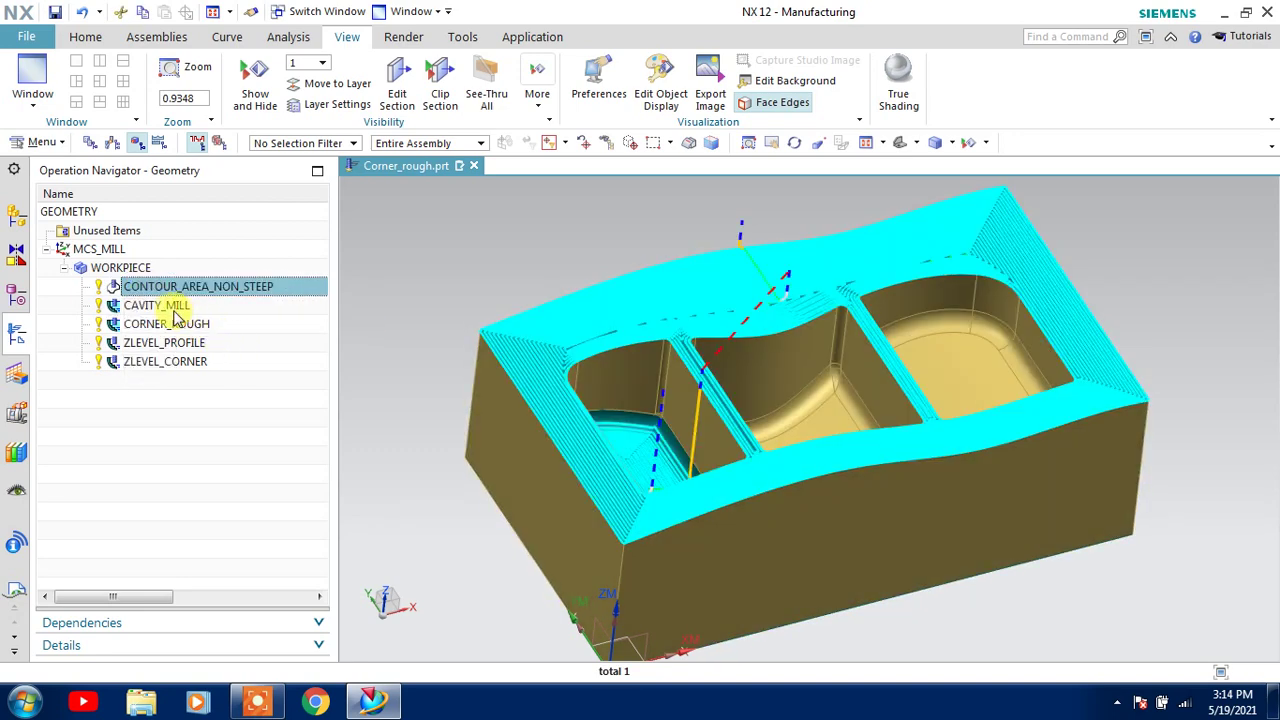
left_click(170, 310)
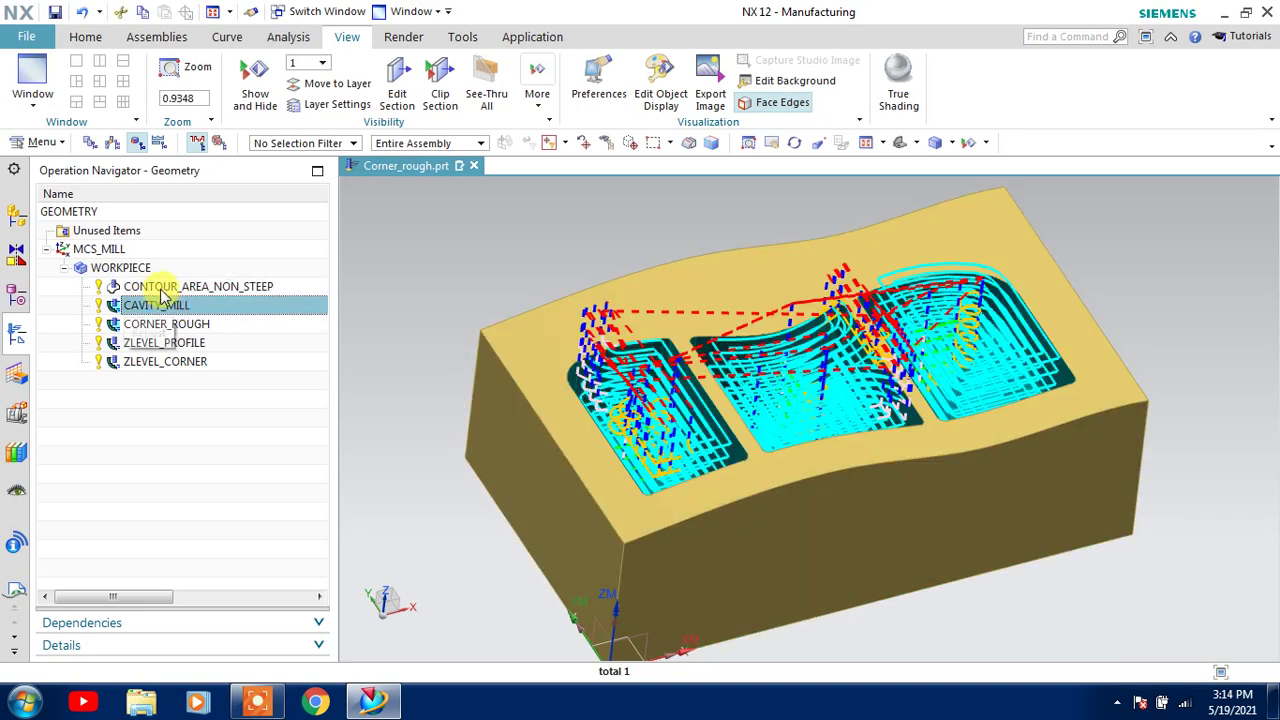
left_click_drag(157, 287, 160, 313)
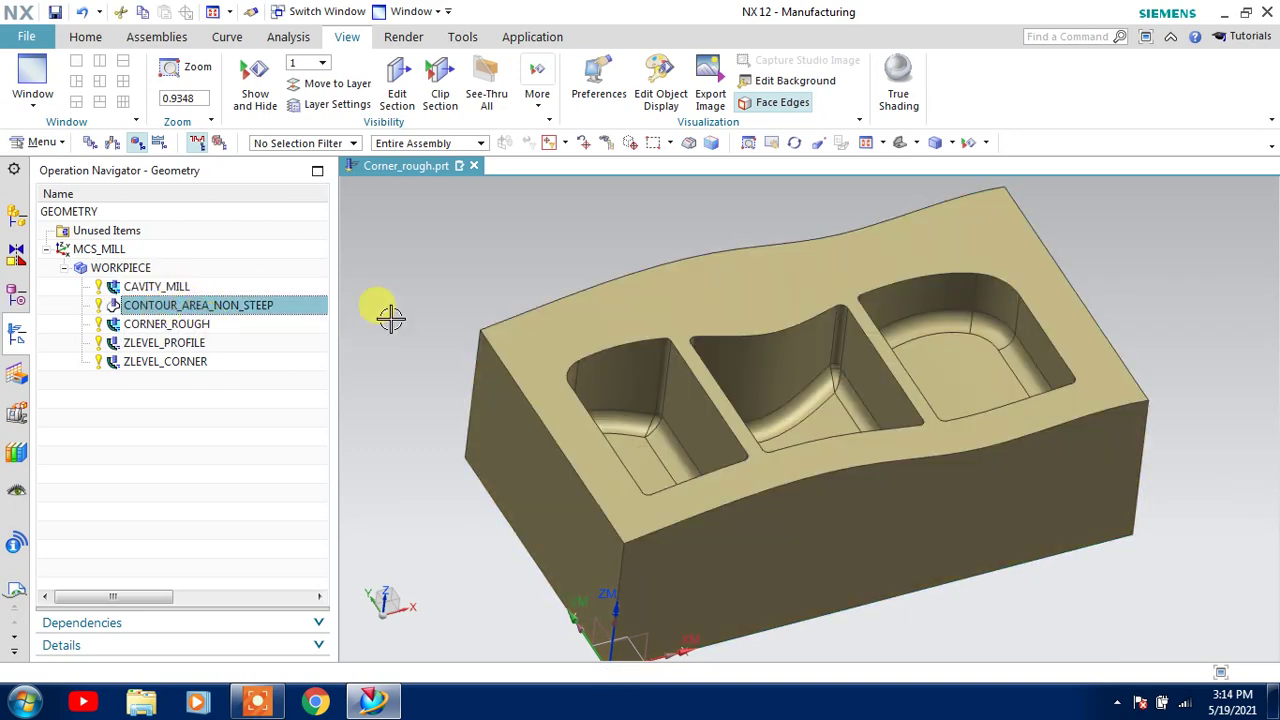
left_click(412, 308)
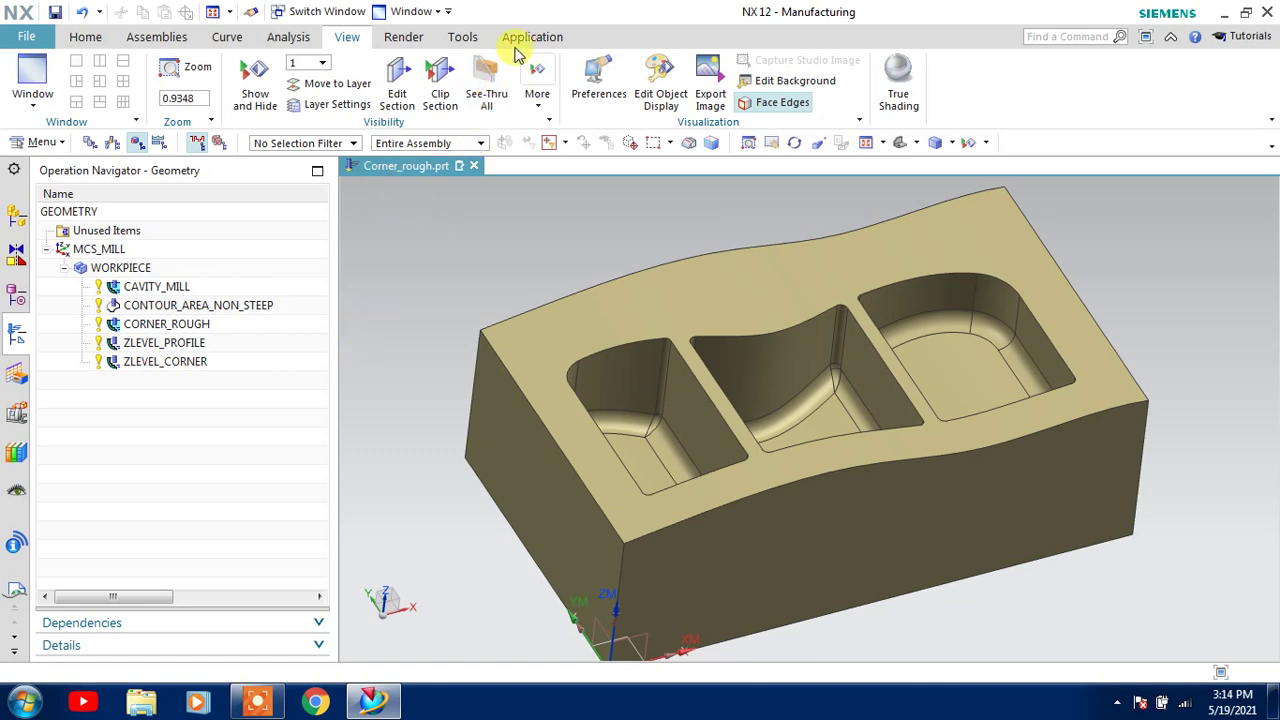
left_click(85, 40)
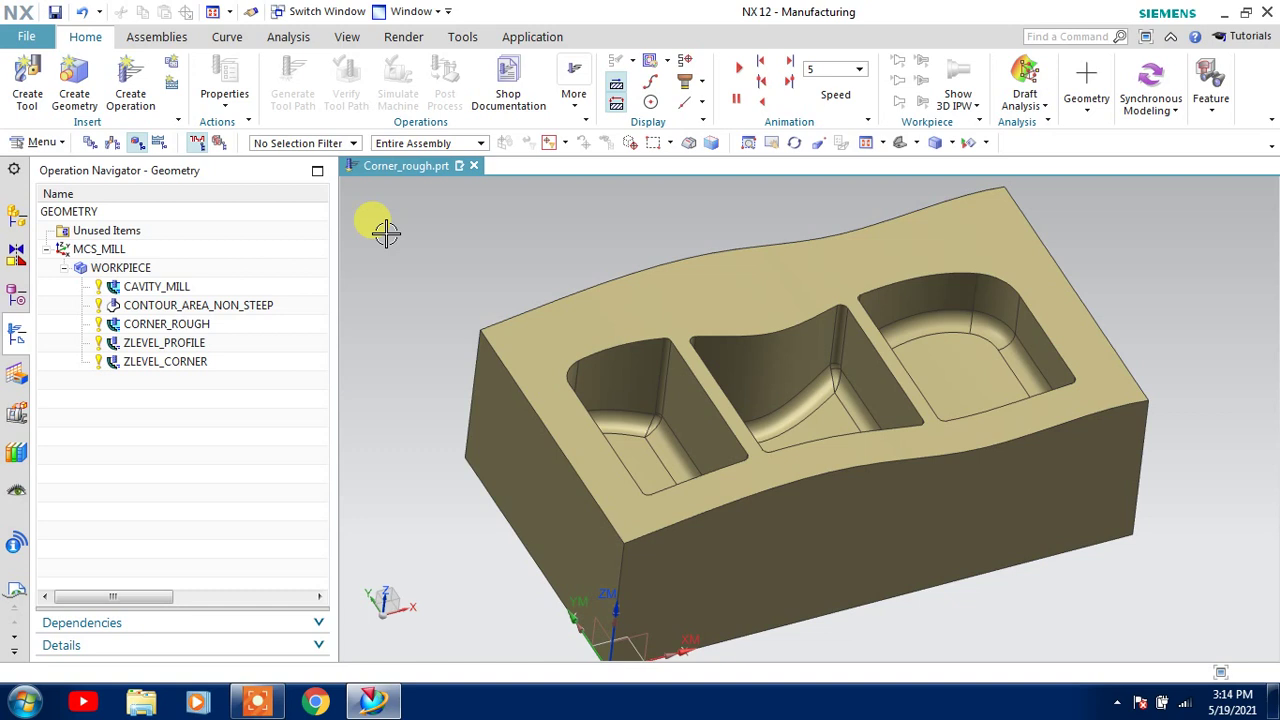
middle_click_drag(386, 232, 360, 232)
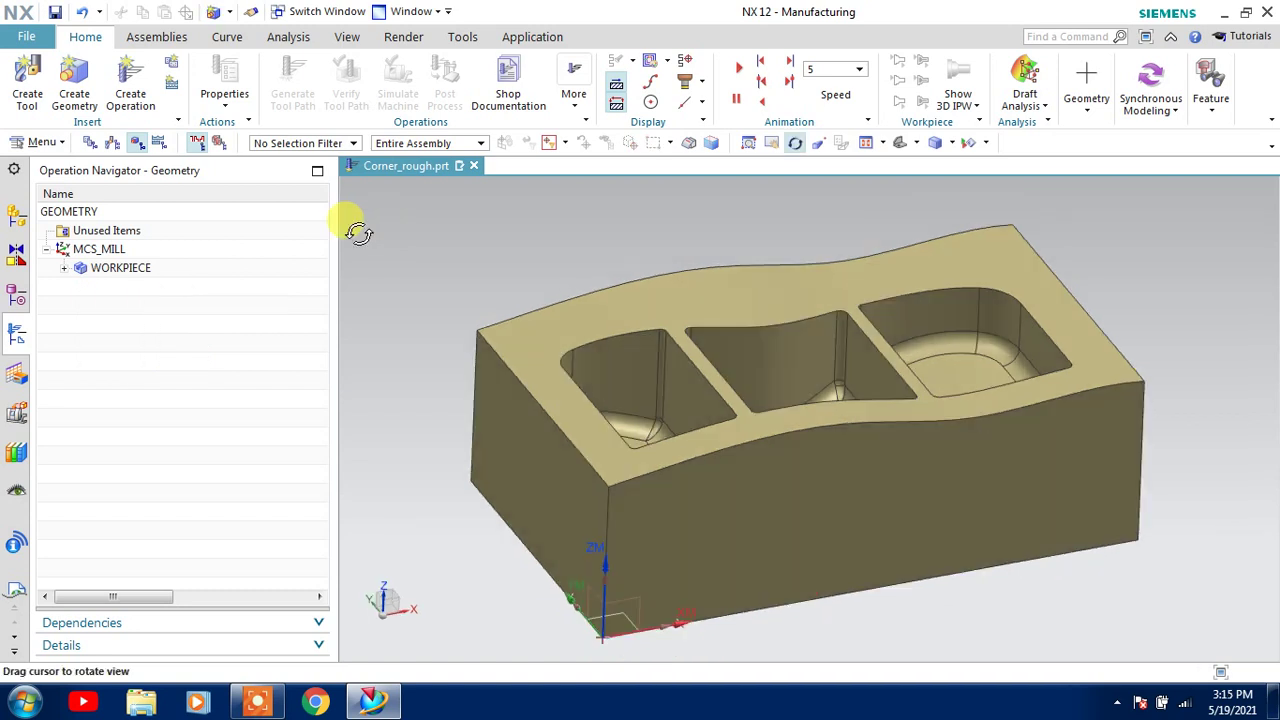
Create WORKPIECE_1 under MCS_MILL and select the solid body as its part geometry.
left_click(74, 75)
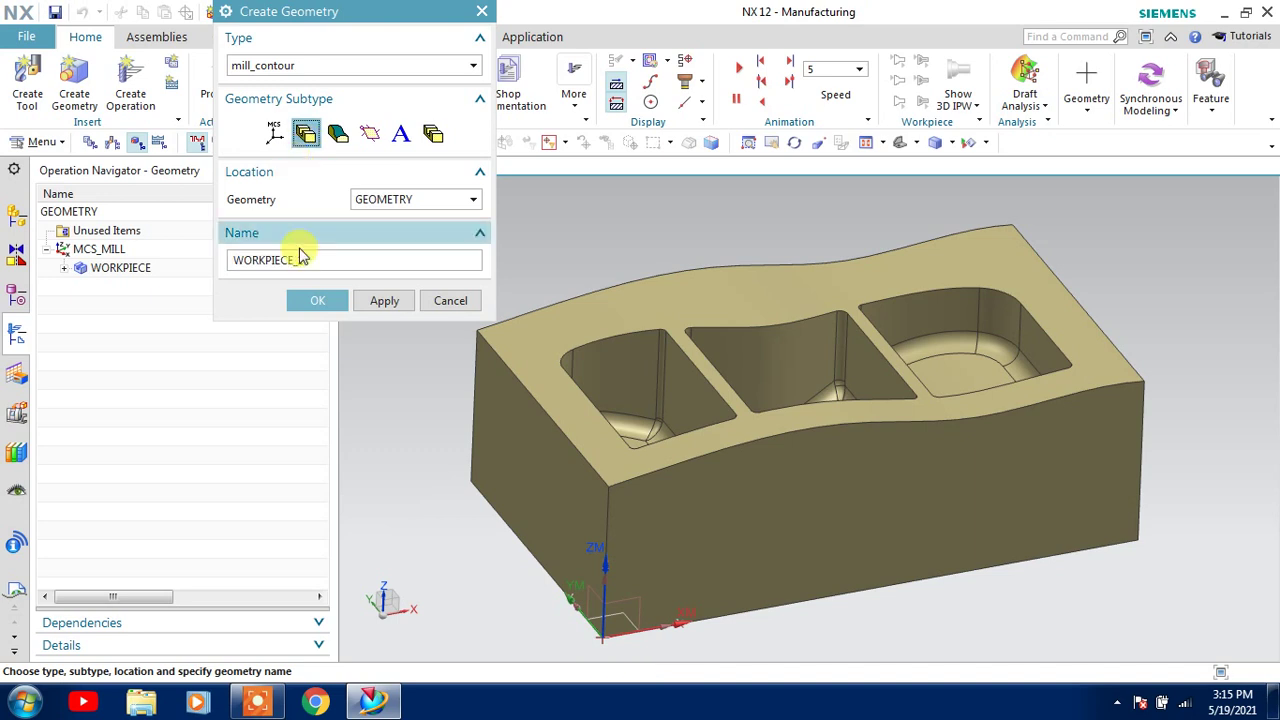
left_click(415, 200)
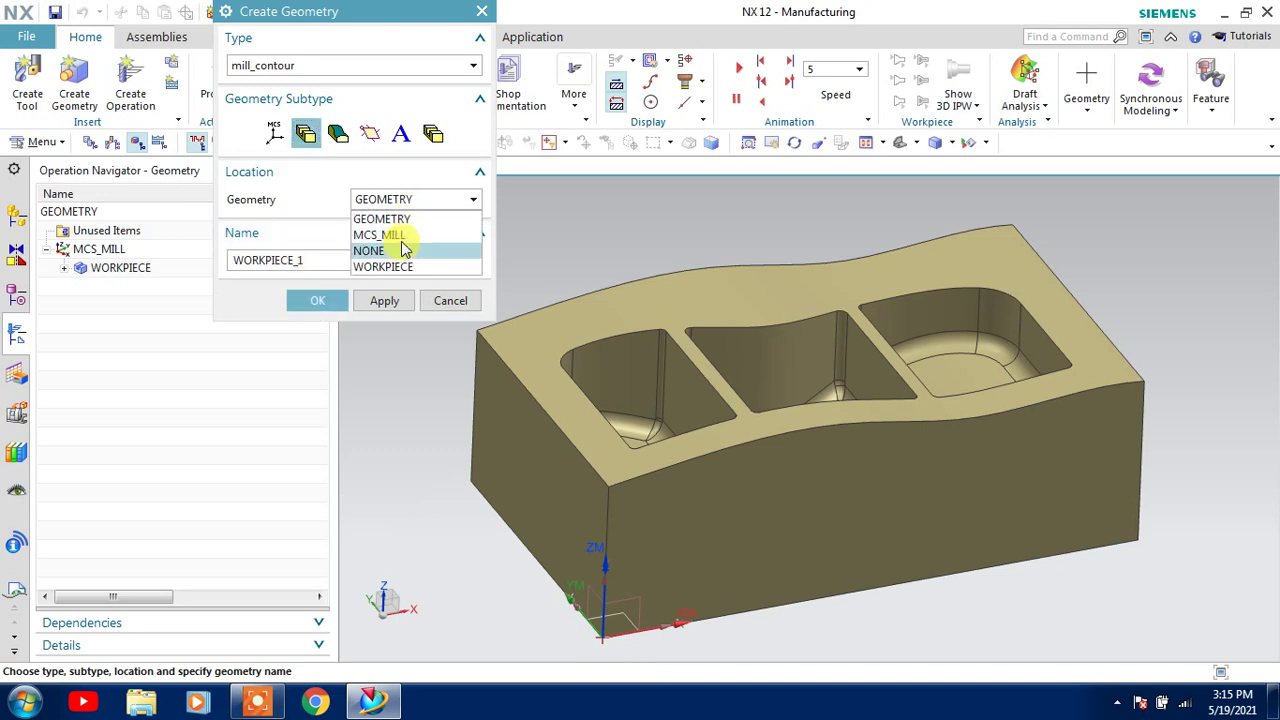
left_click(395, 235)
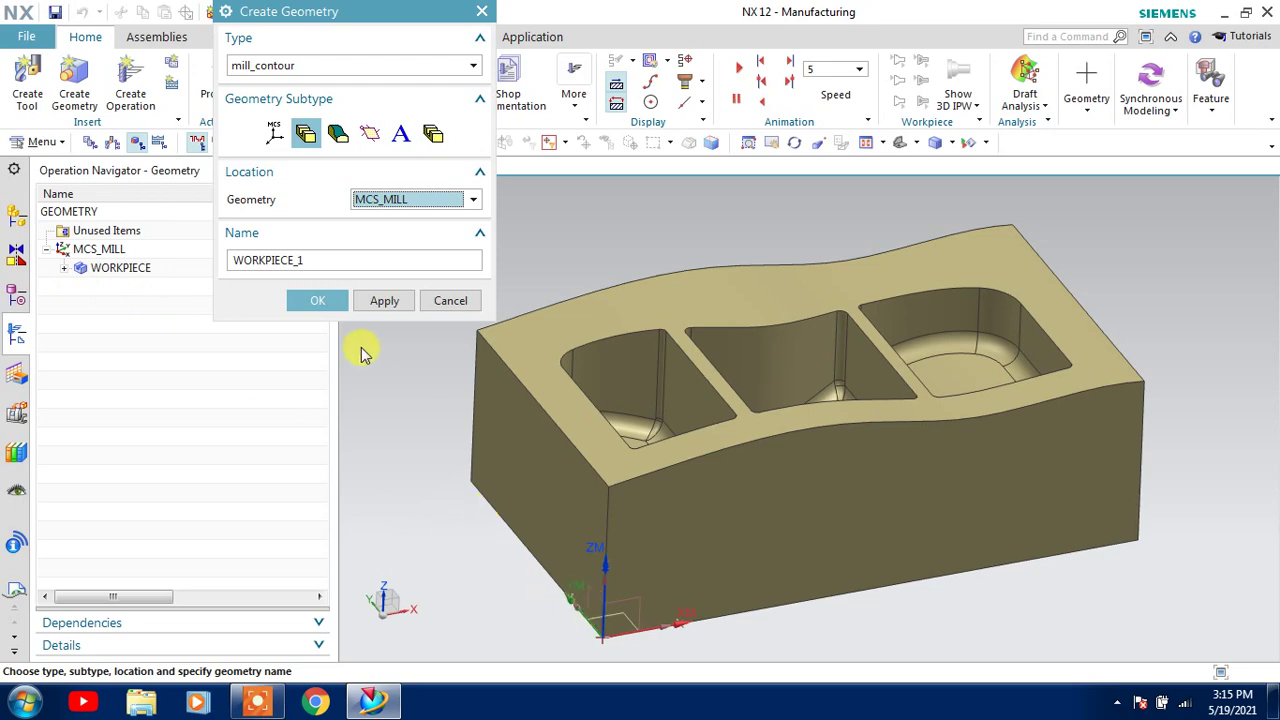
left_click(318, 302)
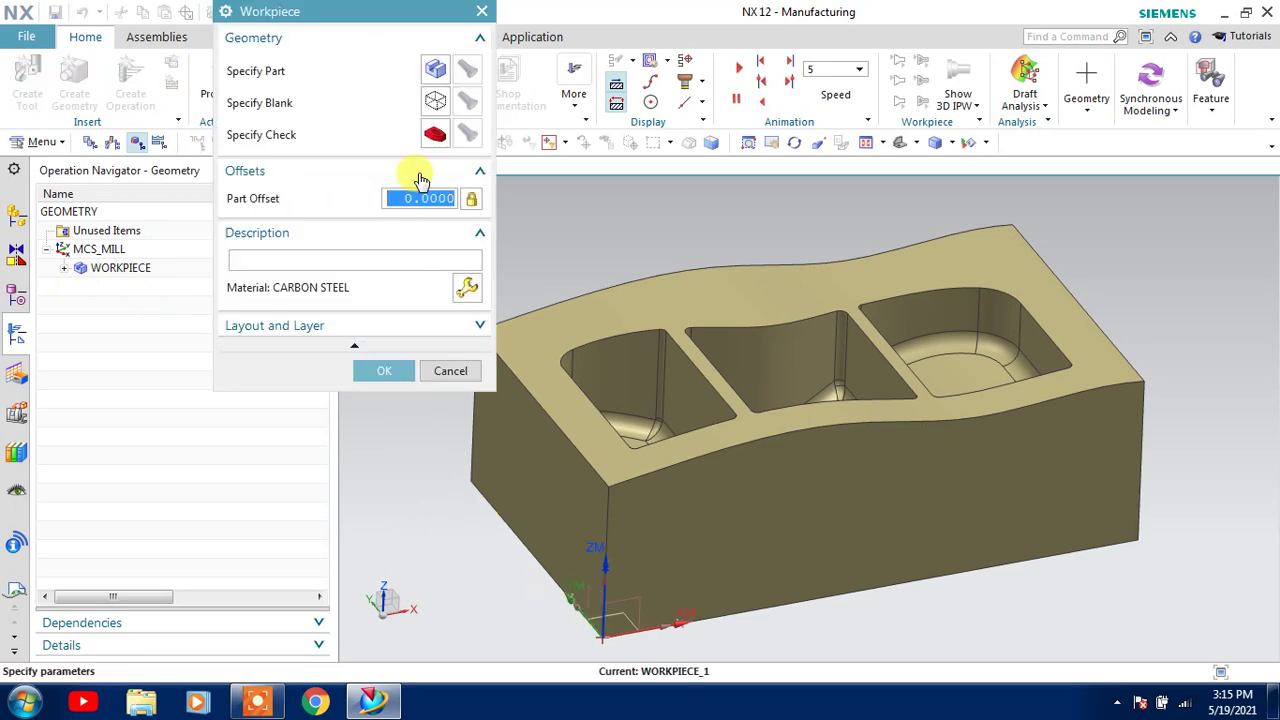
left_click(435, 68)
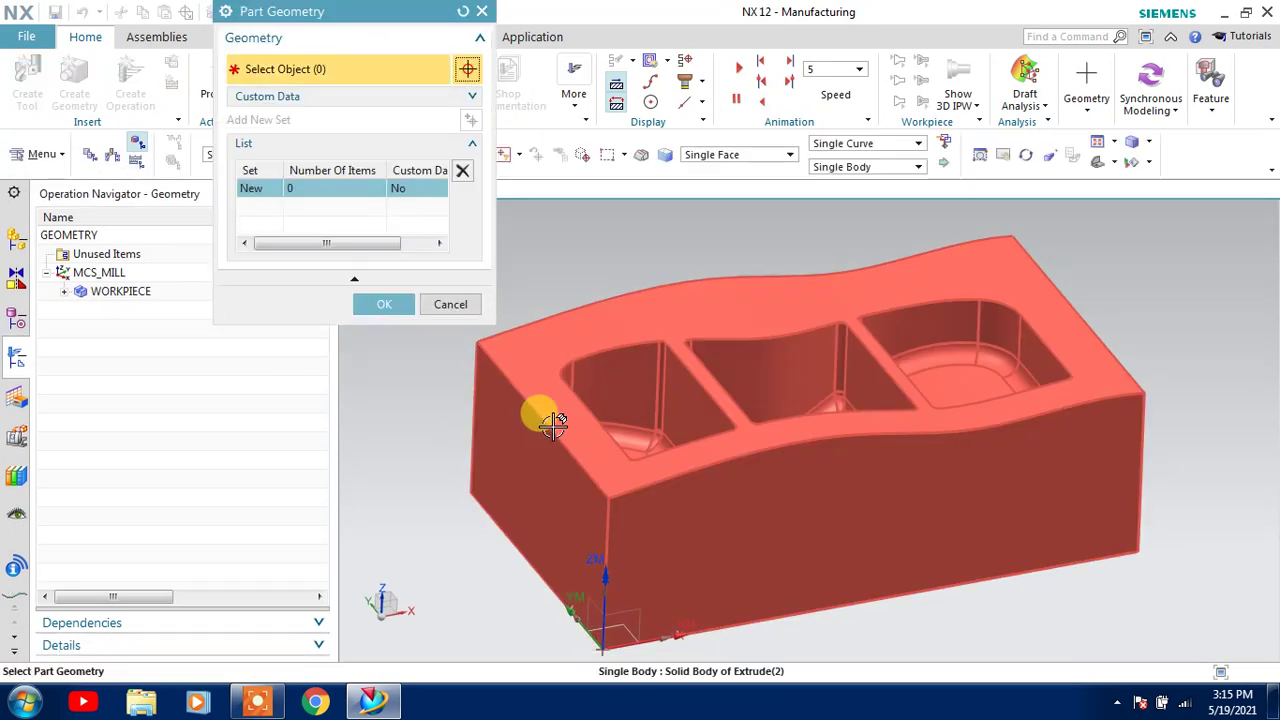
left_click(553, 423)
left_click(382, 331)
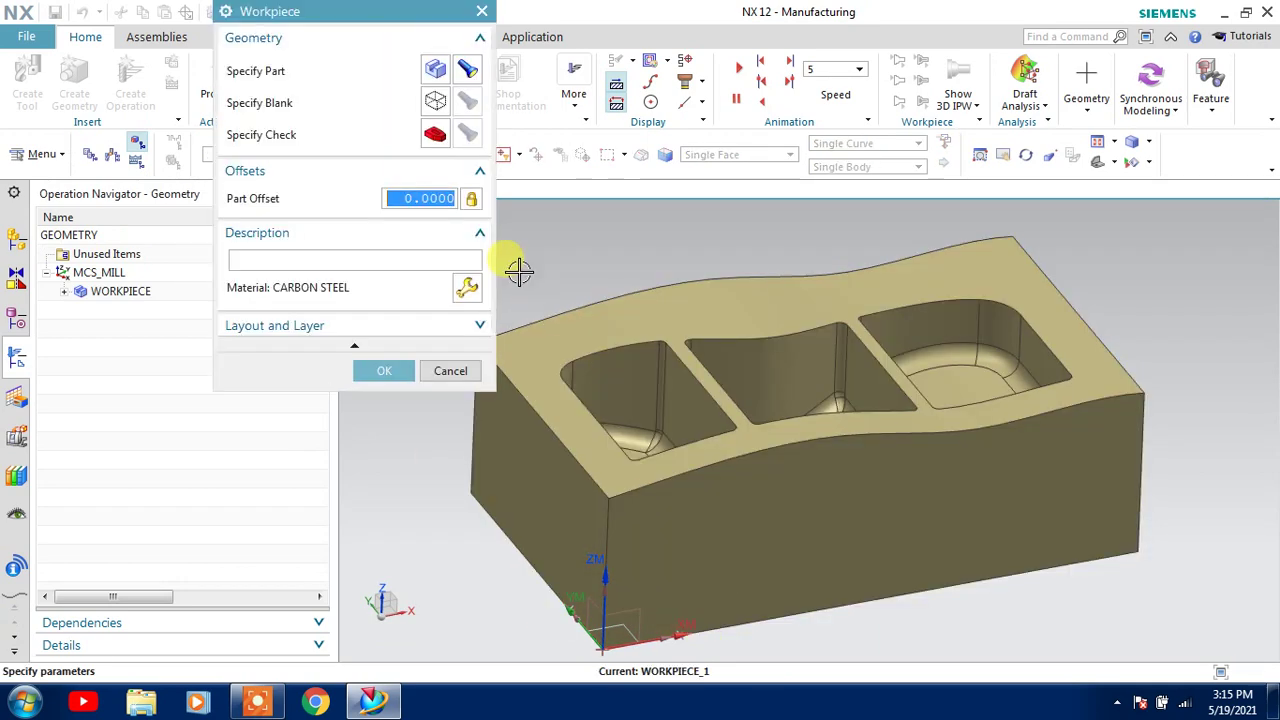
Use a bounding-block blank with ZM+ offset 2 and finish the workpiece.
left_click(435, 102)
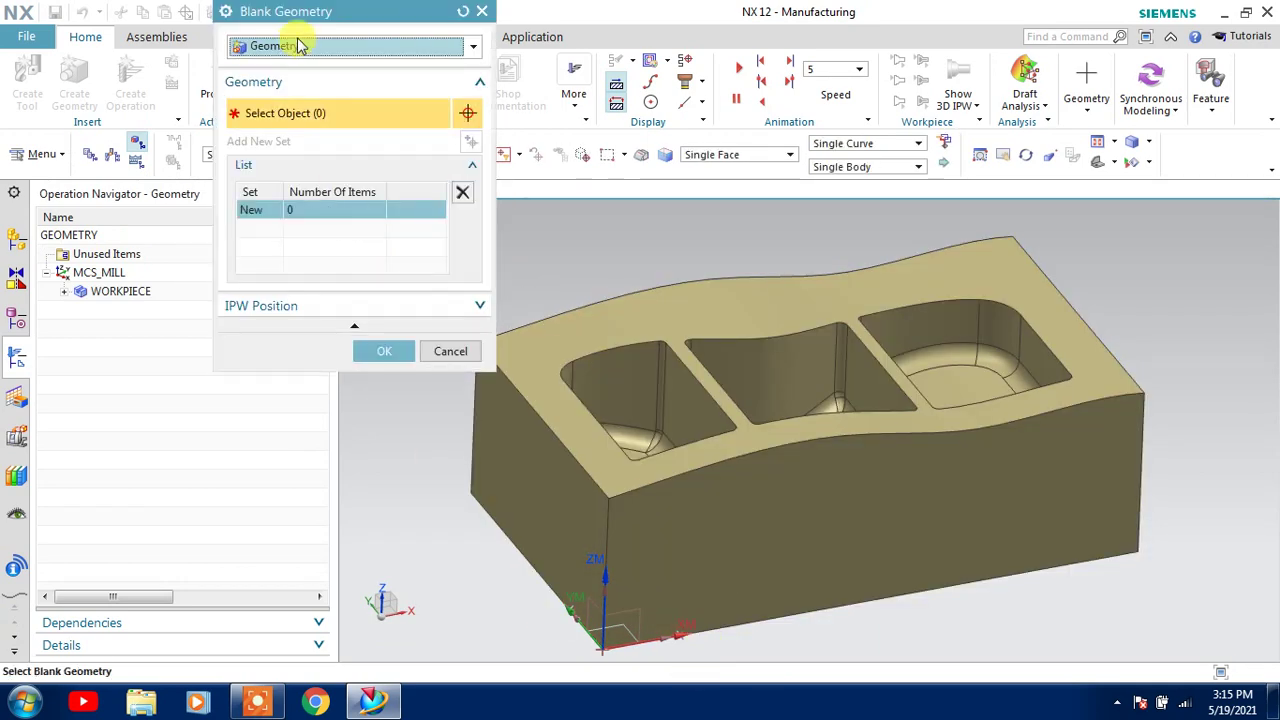
left_click(298, 46)
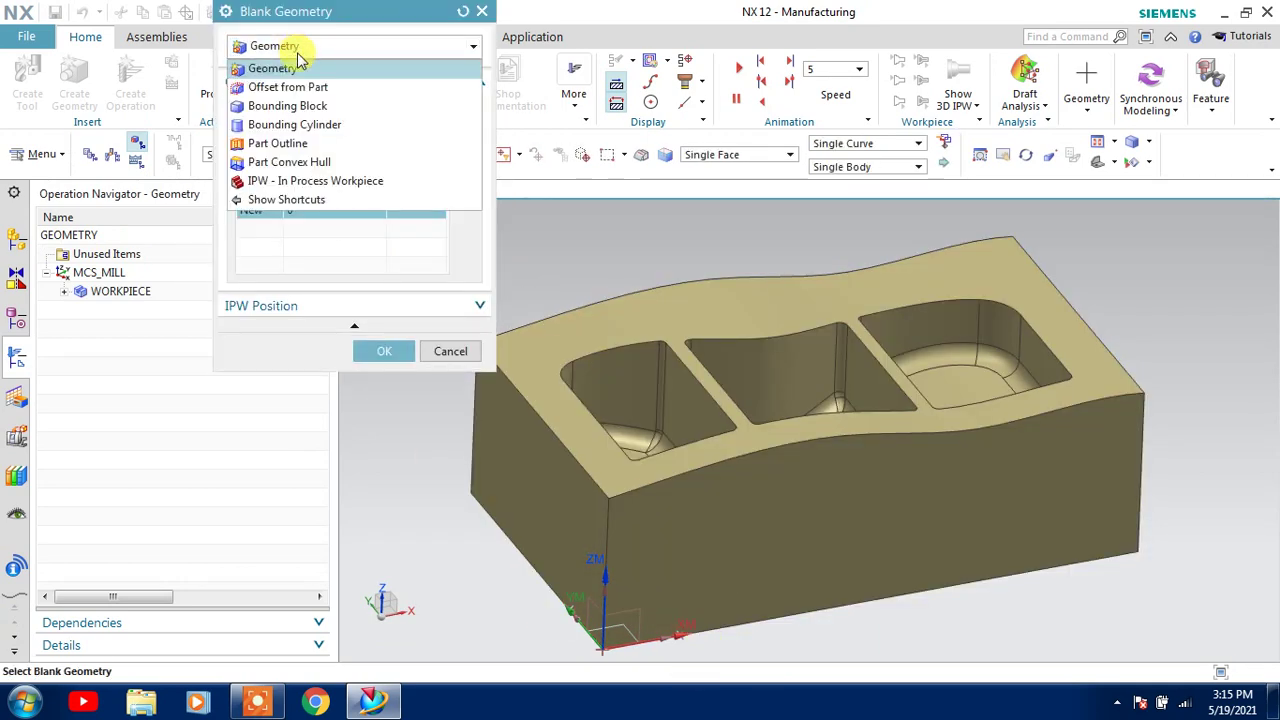
left_click(292, 106)
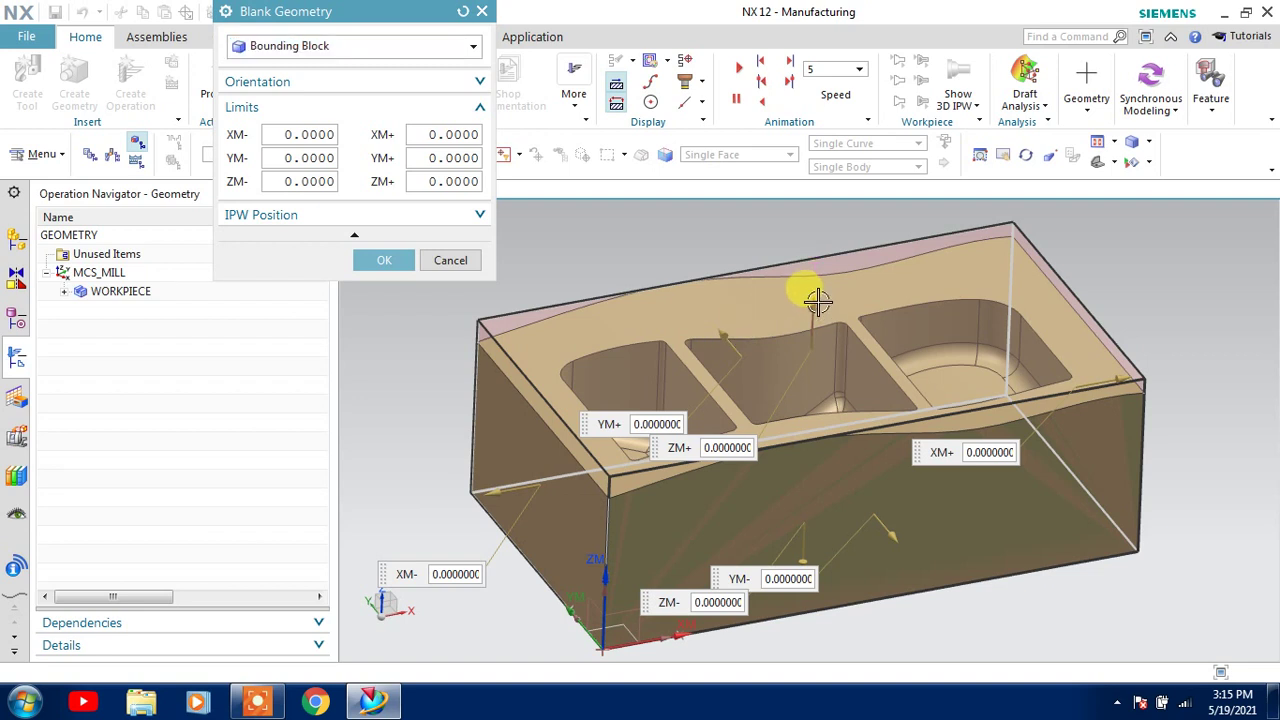
left_click_drag(816, 300, 805, 276)
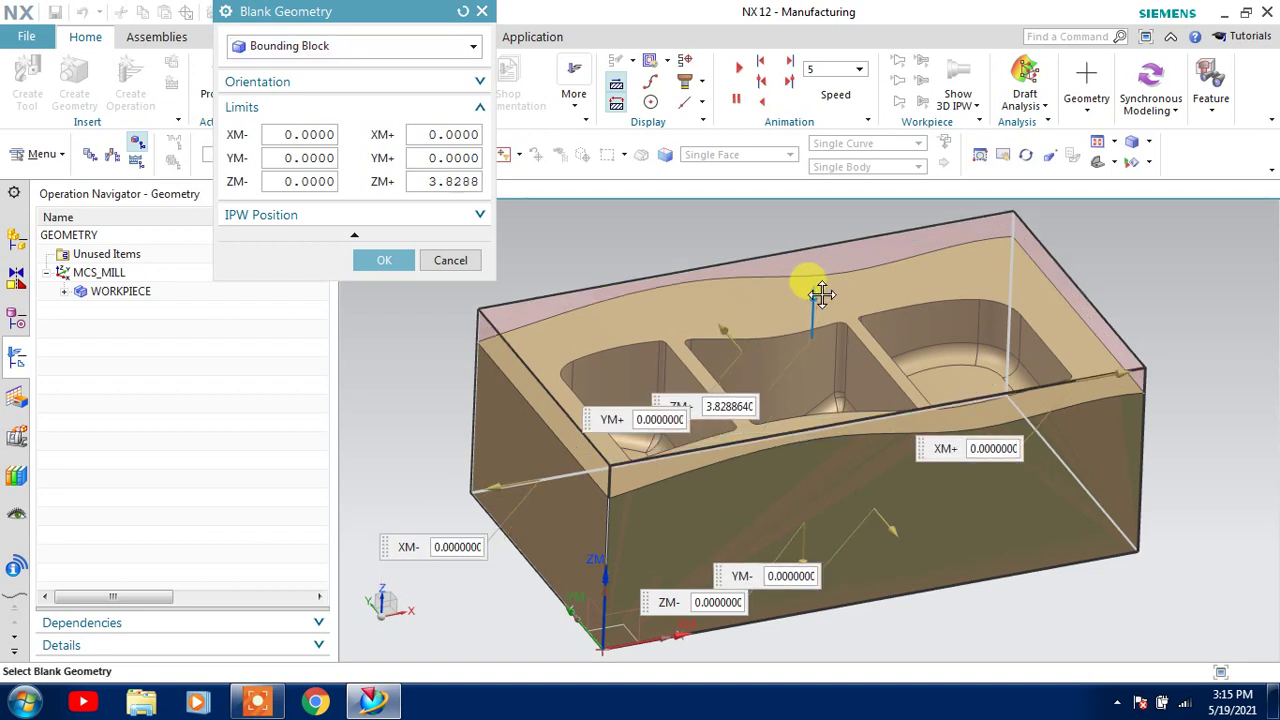
double_click(465, 182)
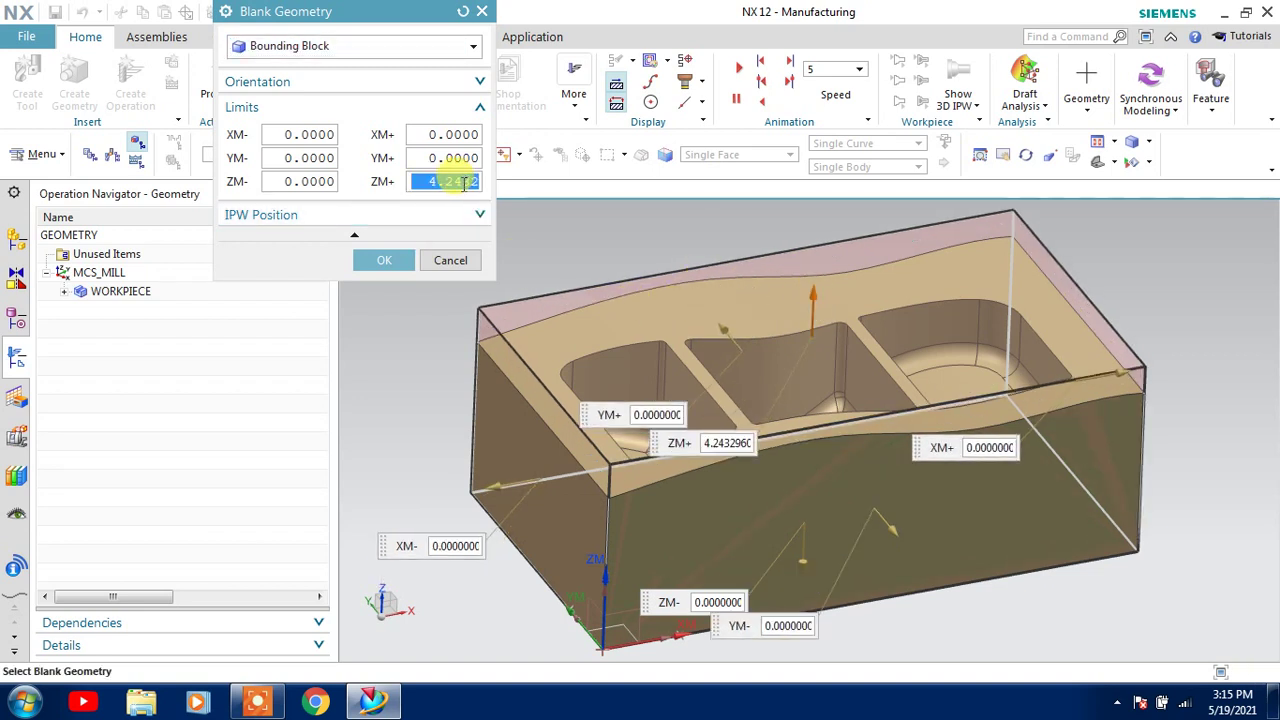
type("2")
key("Return")
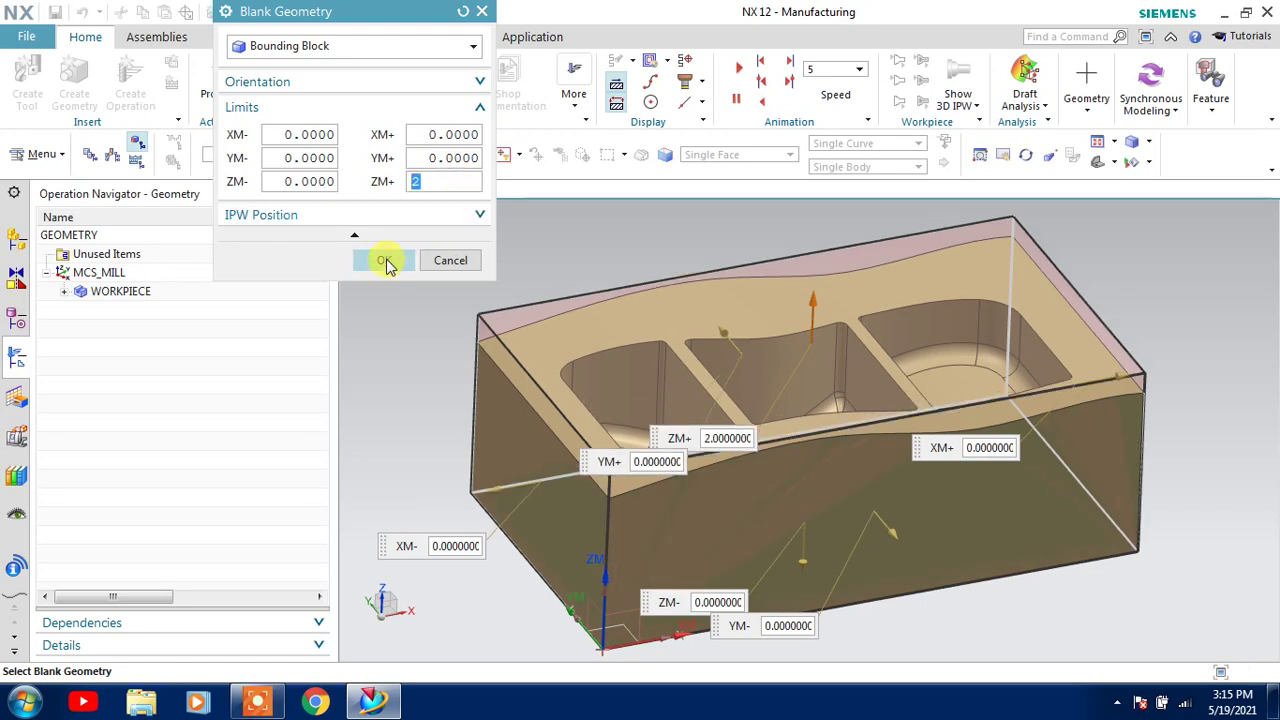
left_click(386, 261)
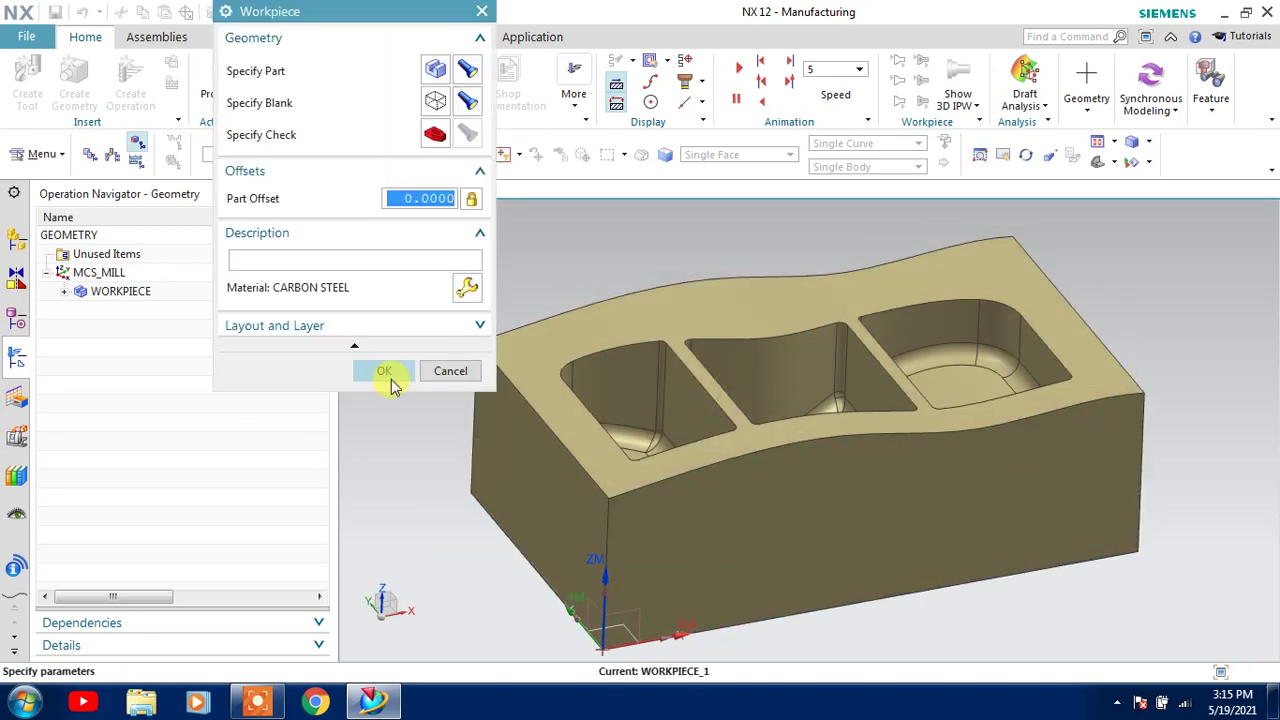
left_click(388, 372)
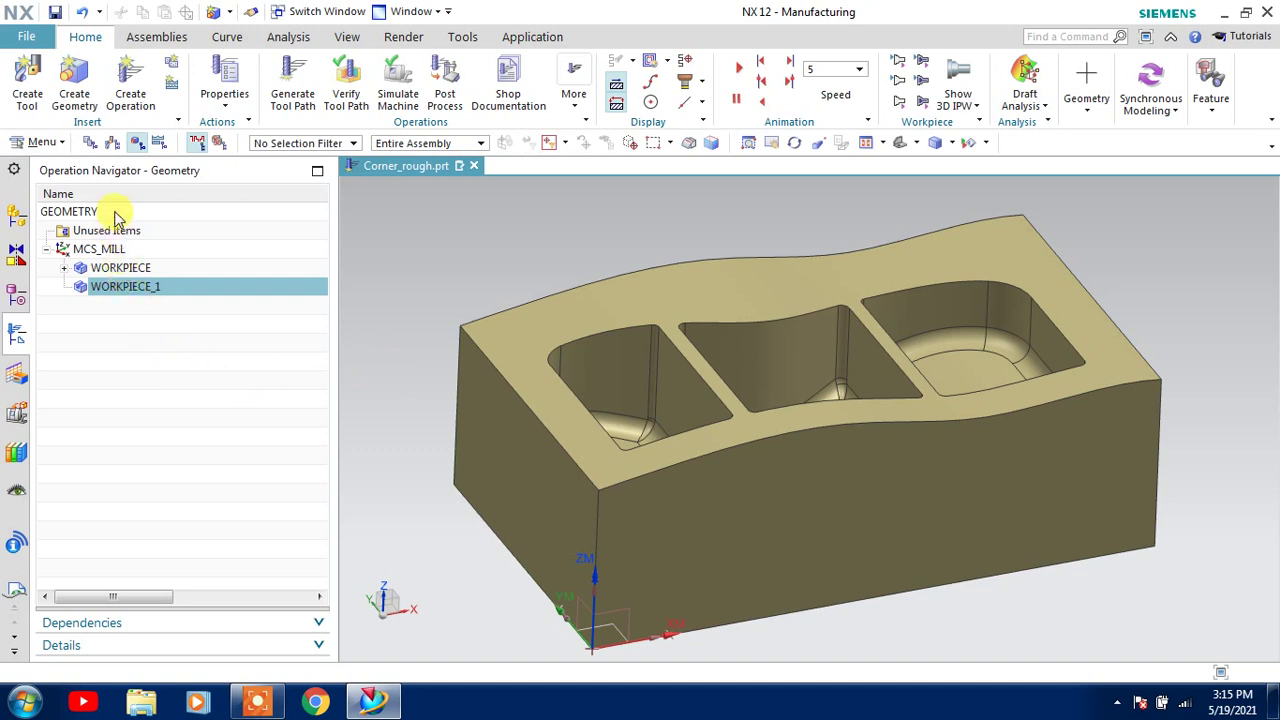
Create a Cavity Mill operation with tool MILL, method MILL_ROUGH and geometry WORKPIECE_1.
left_click(120, 112)
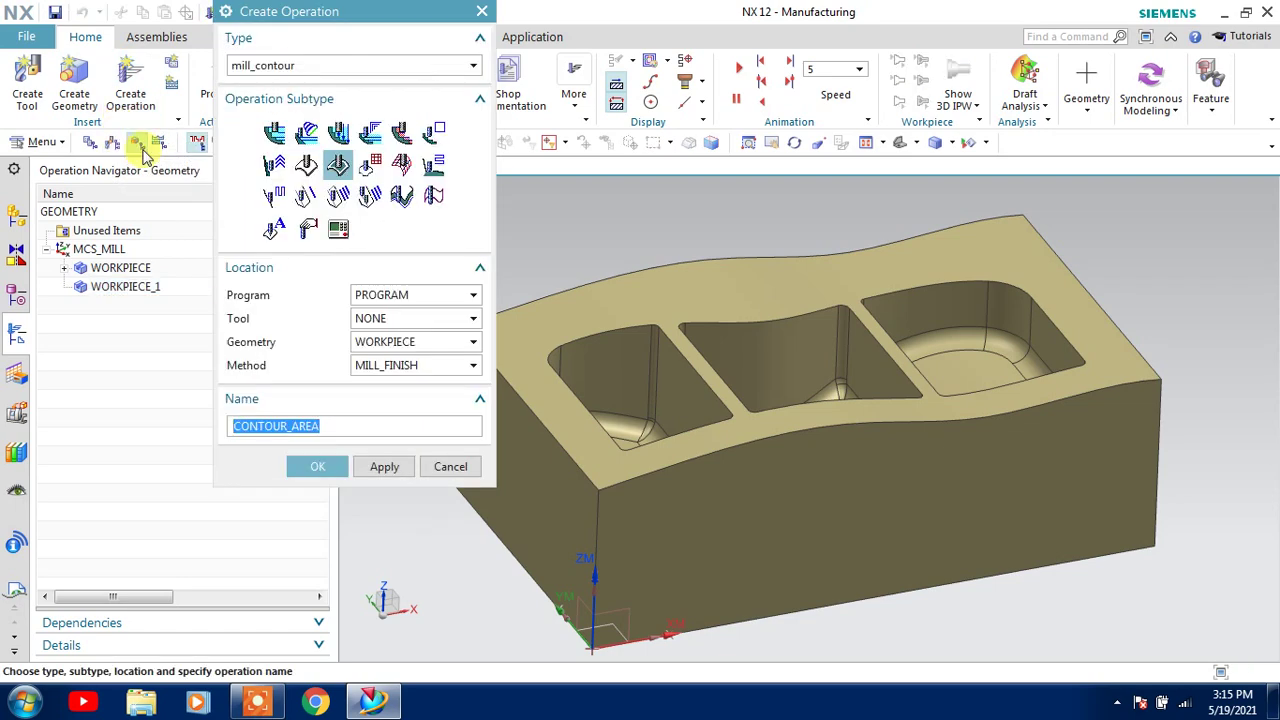
left_click(274, 132)
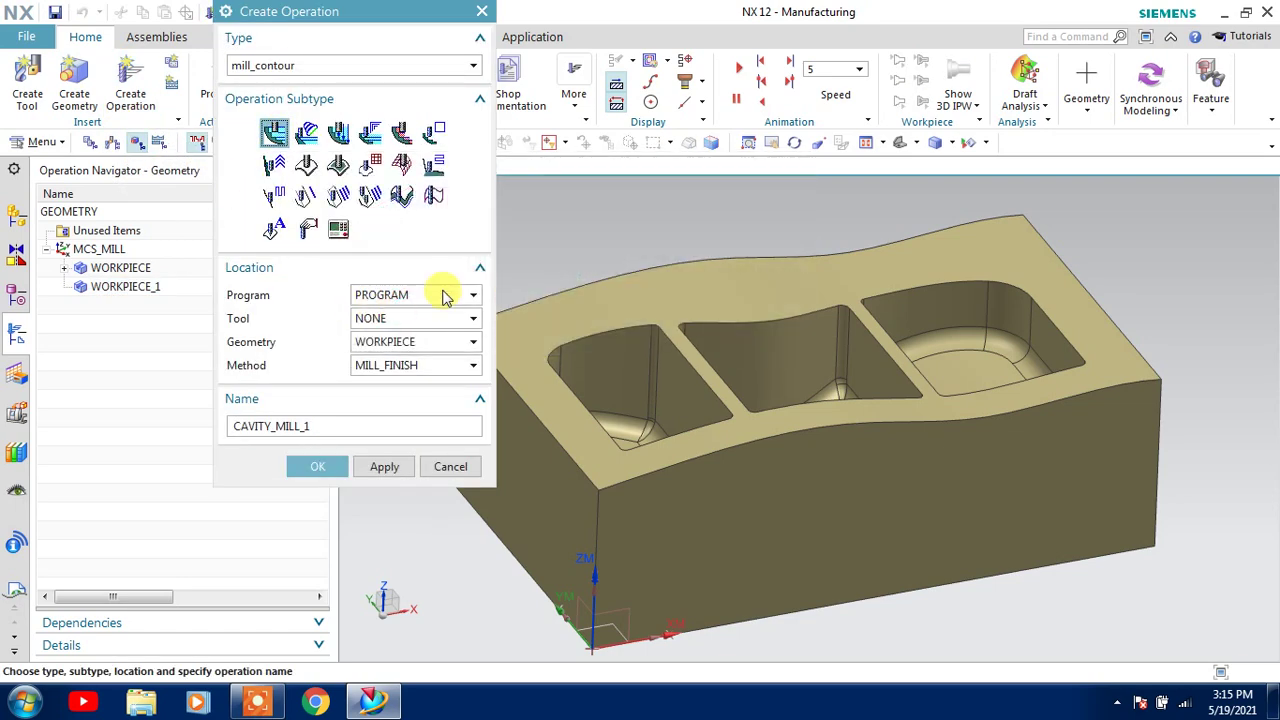
left_click(405, 318)
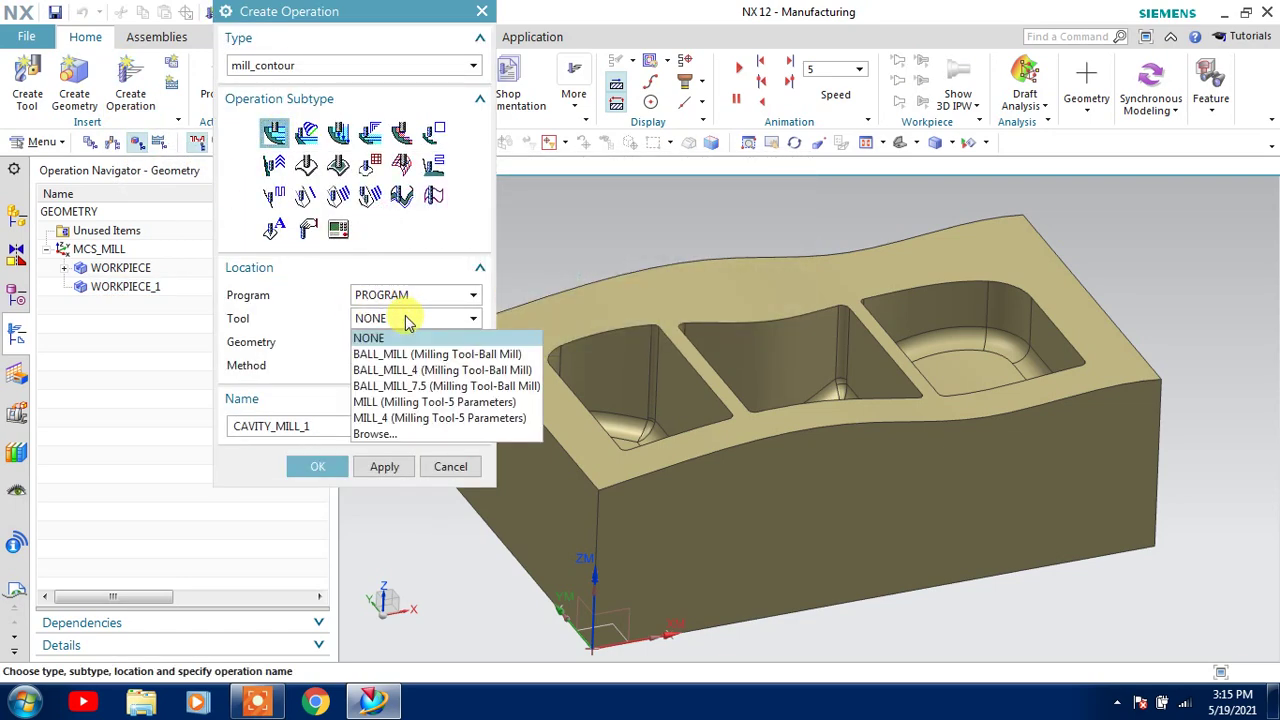
left_click(408, 402)
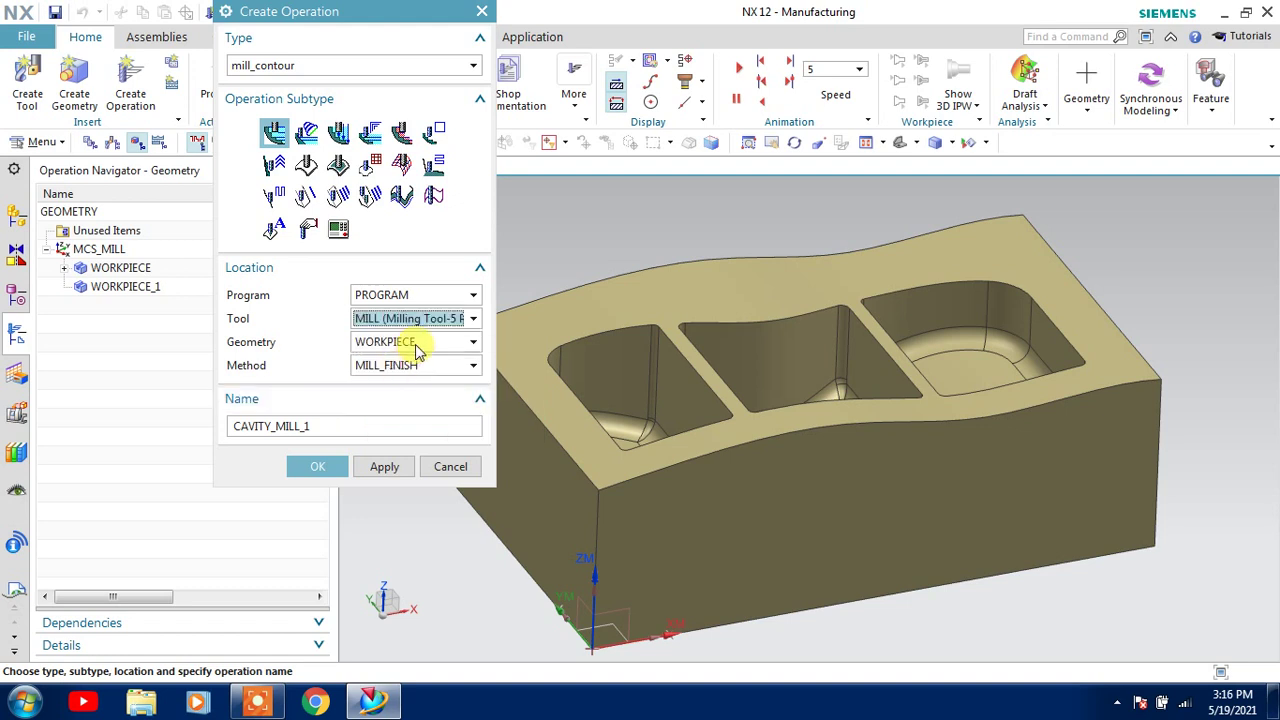
left_click(410, 364)
left_click(405, 410)
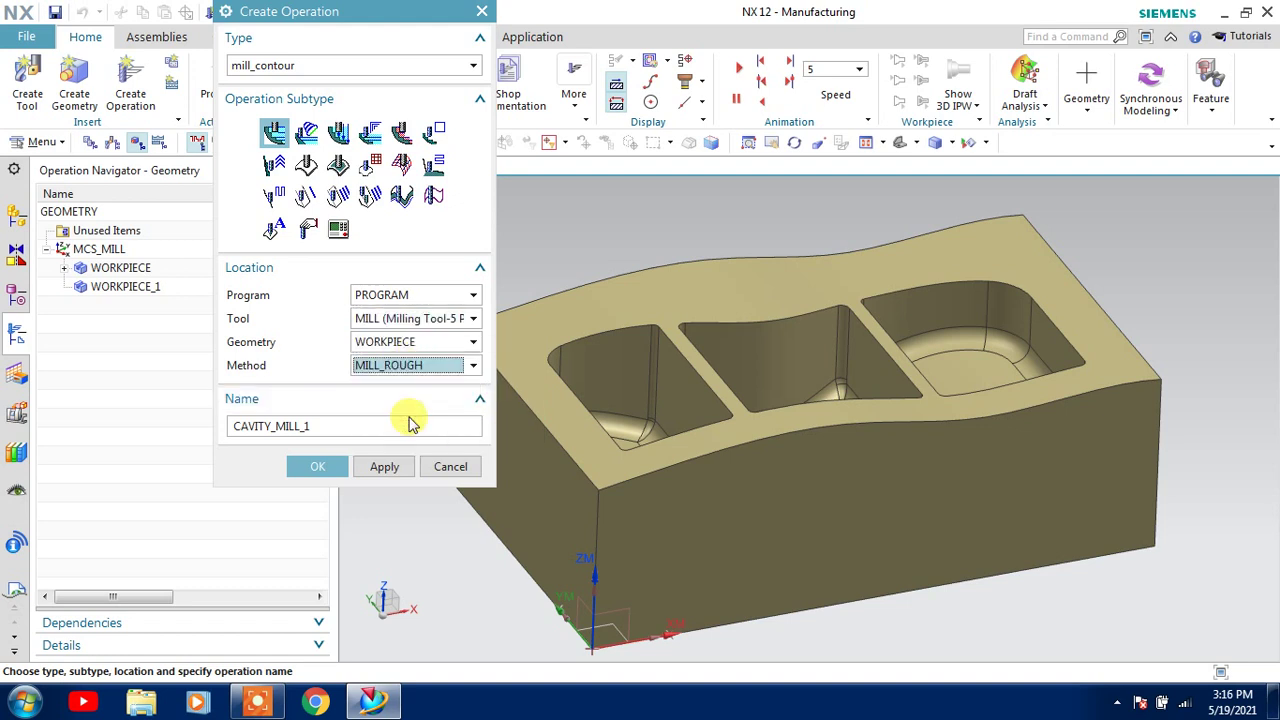
left_click(407, 343)
left_click(390, 410)
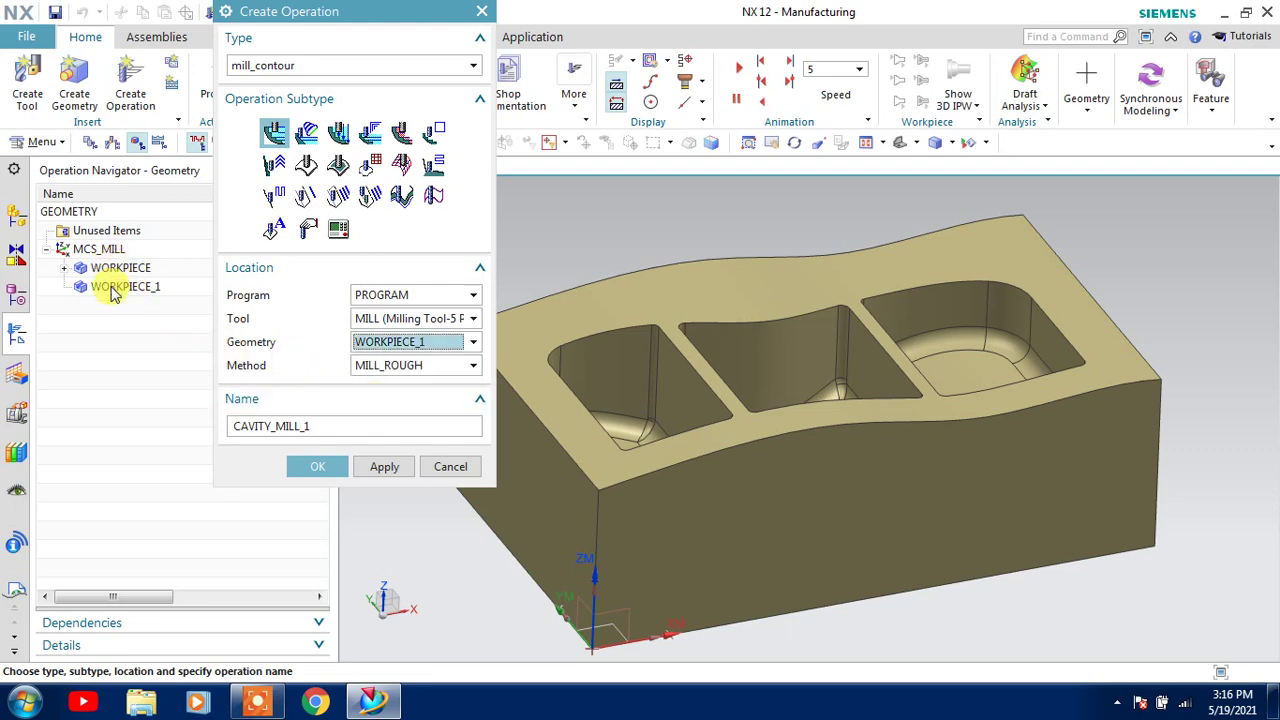
left_click(326, 477)
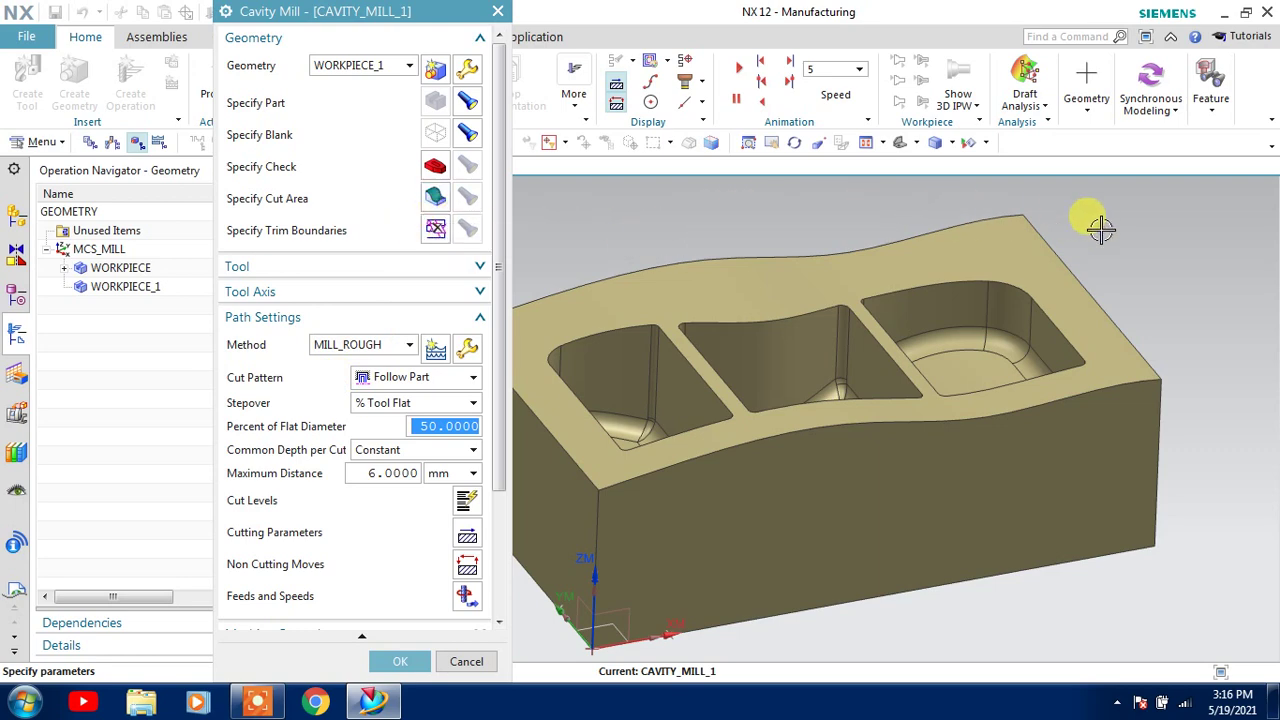
Select the 61 faces of the three pockets as the cut area.
mouse_move(1097, 269)
middle_mouse_down()
mouse_move(1100, 309)
mouse_move(1183, 251)
middle_mouse_up()
key("ctrl+alt+t")
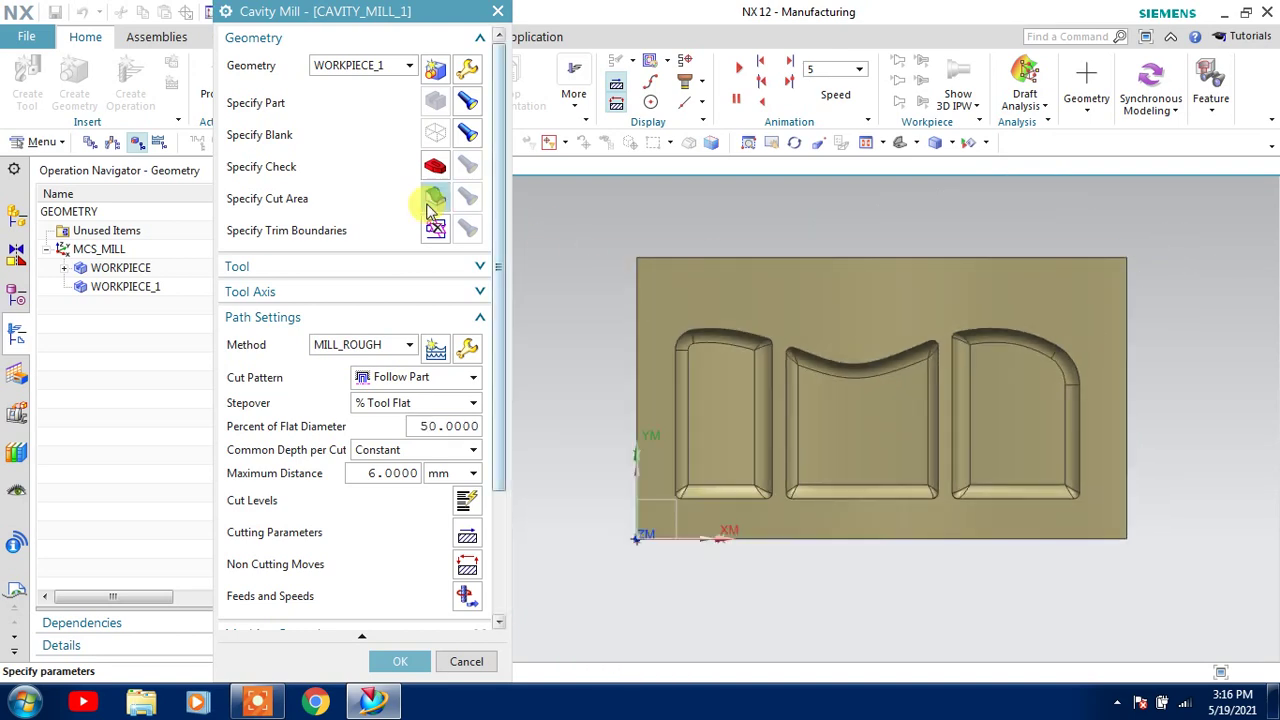
left_click(432, 203)
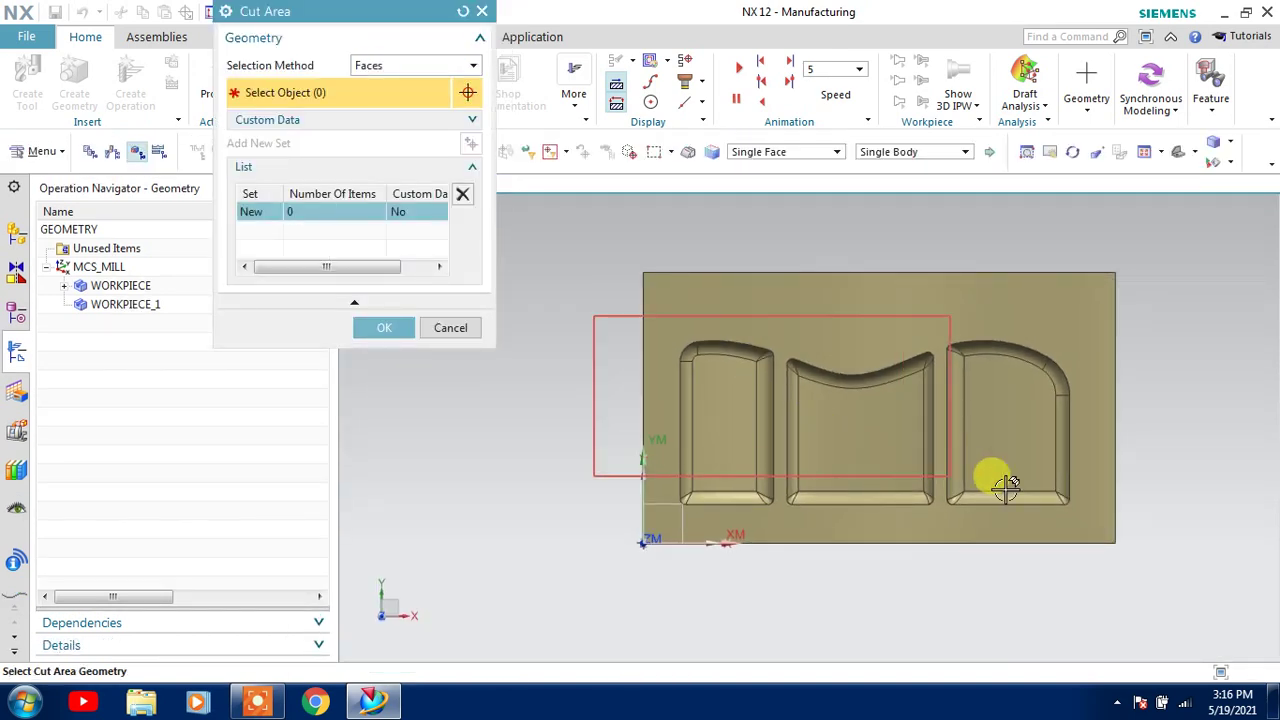
left_click_drag(1007, 487, 1086, 520)
middle_click_drag(866, 589, 877, 526)
scroll(1171, 357, "down", 1)
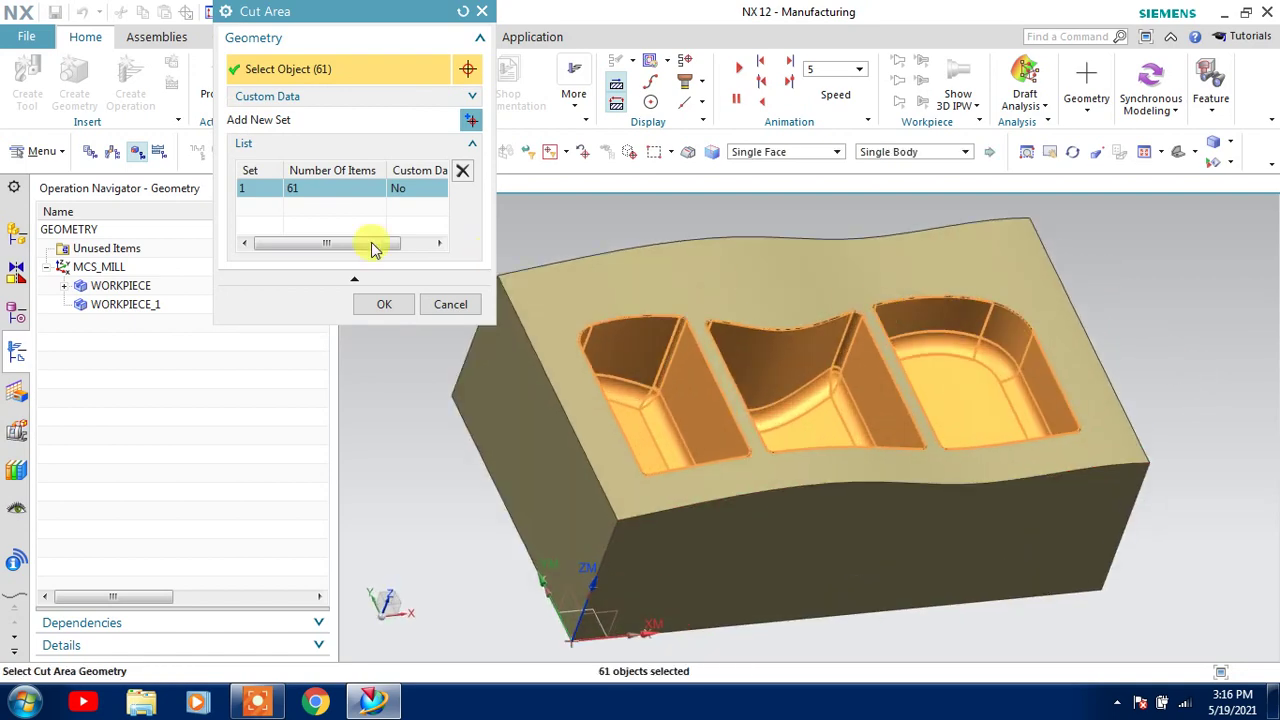
left_click(372, 305)
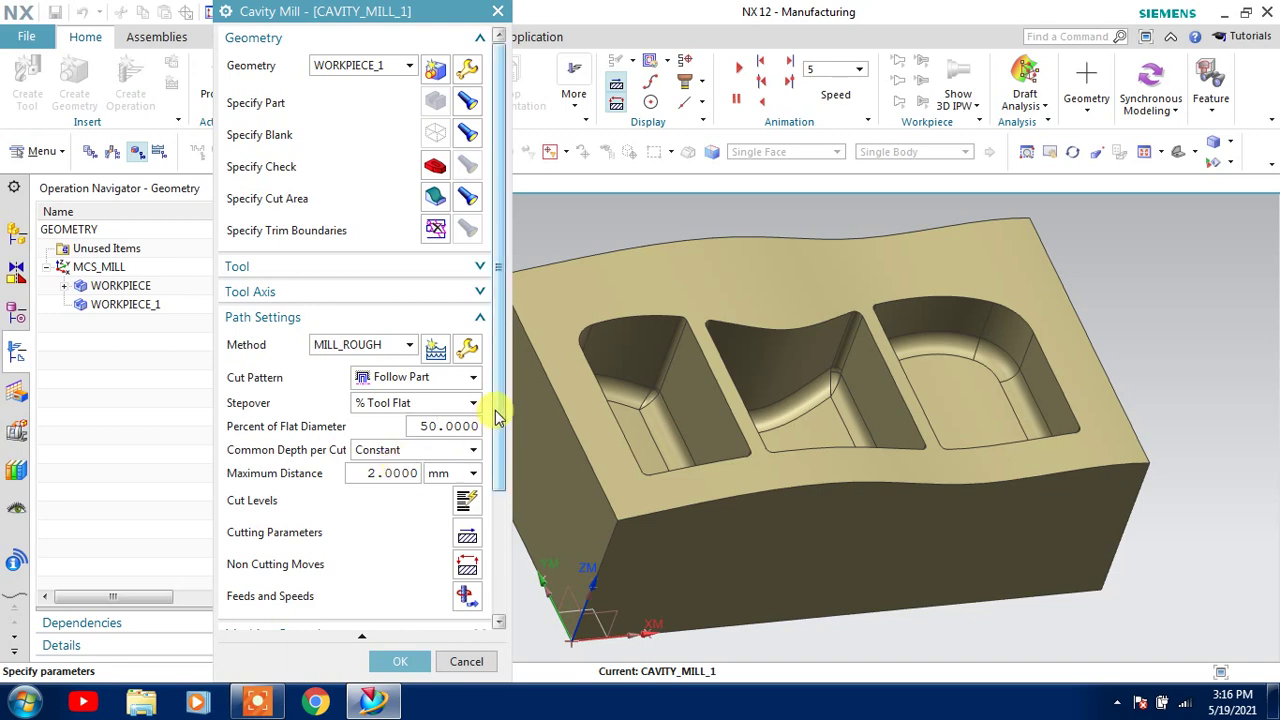
Set maximum depth per cut to 2 mm and generate the roughing tool path.
left_click_drag(498, 414, 498, 563)
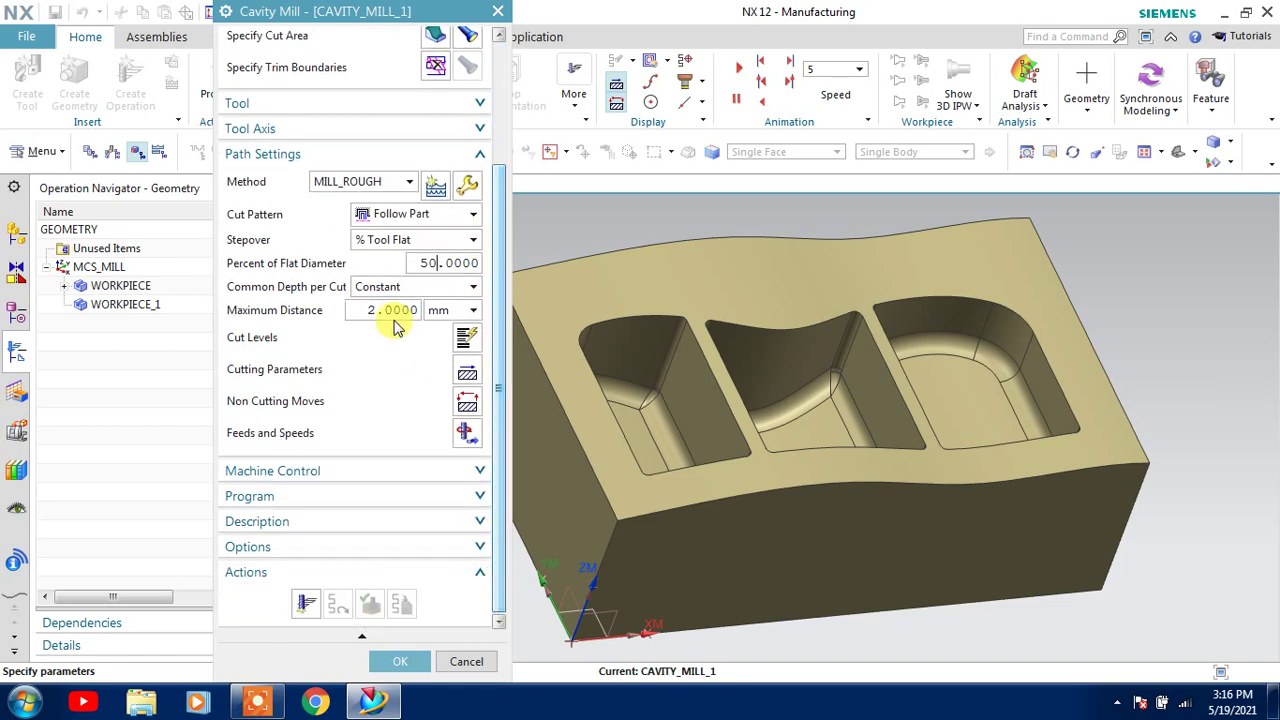
left_click(305, 601)
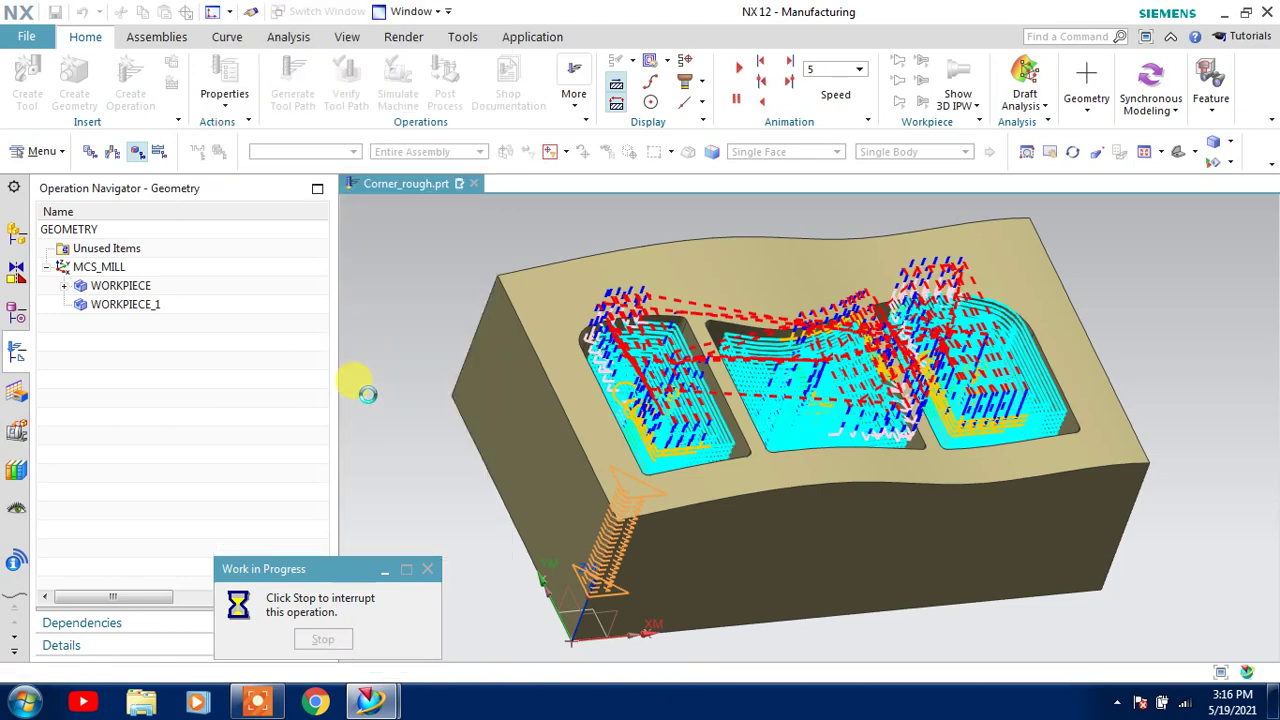
scroll(406, 510, "down", 5)
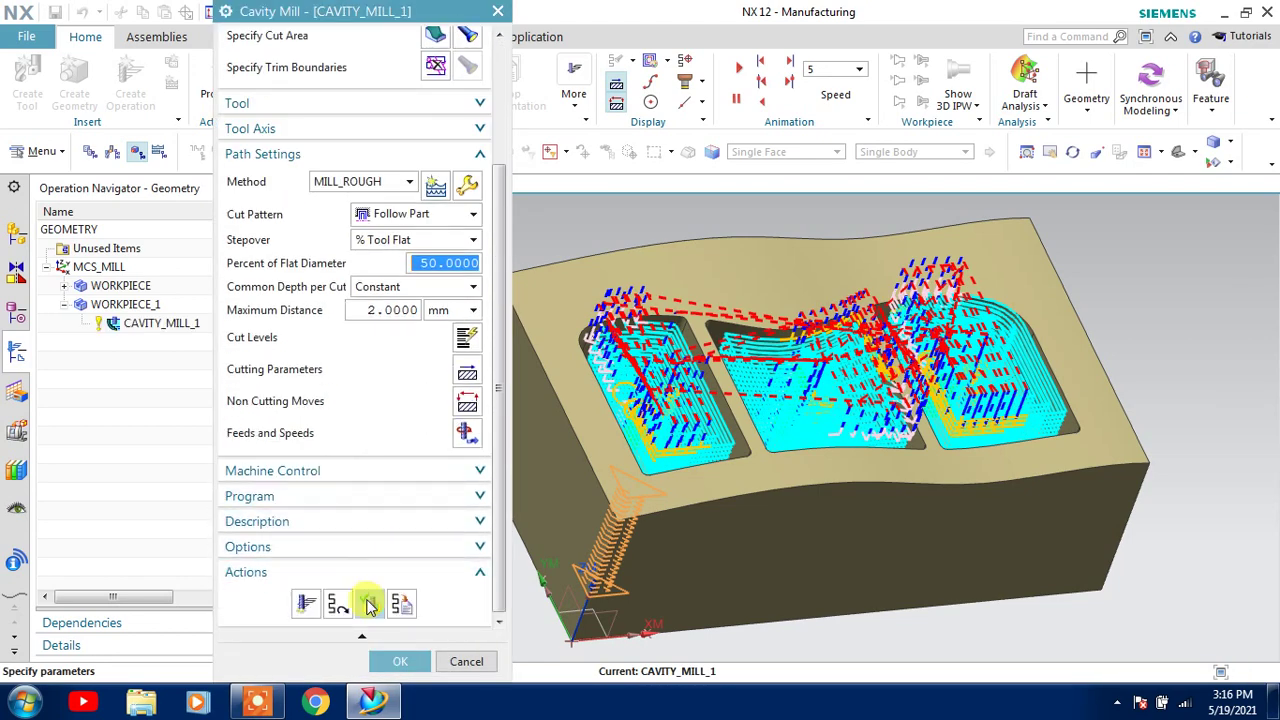
Verify the 2 mm roughing tool path, inspecting the pockets from several angles.
left_click(366, 603)
mouse_move(823, 443)
middle_mouse_down()
mouse_move(808, 460)
mouse_move(853, 427)
middle_mouse_up()
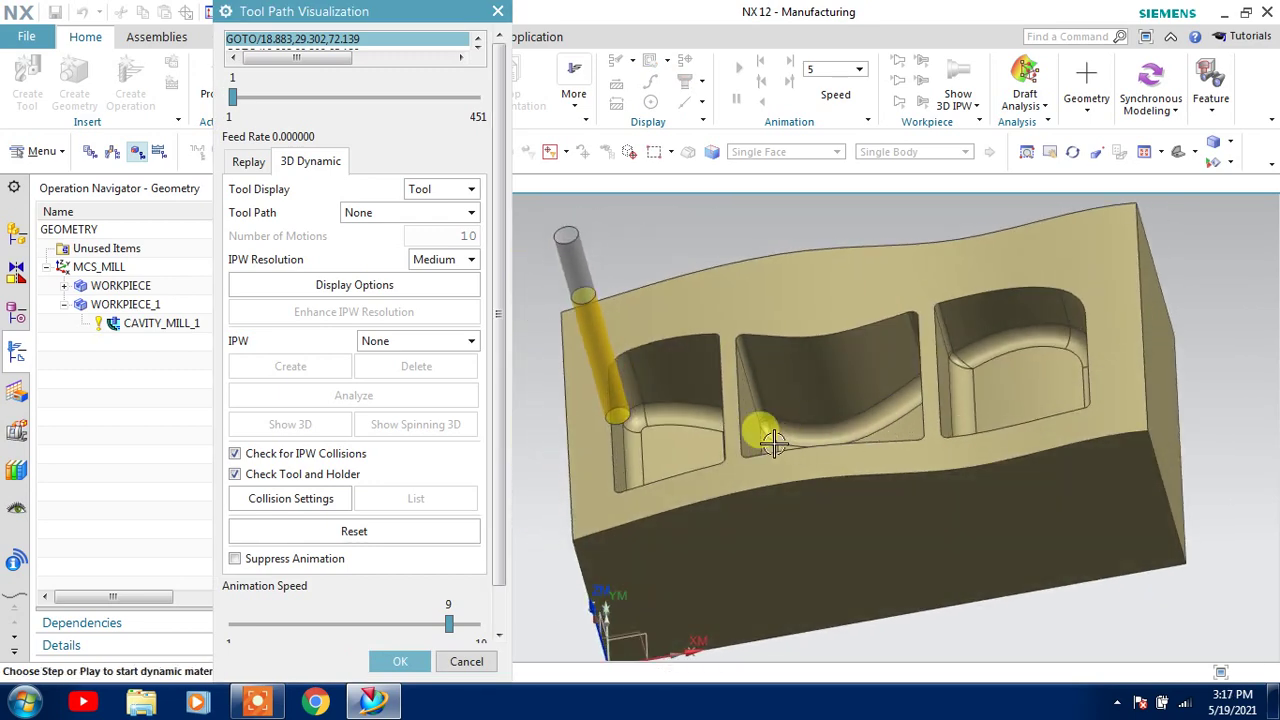
mouse_move(766, 434)
middle_mouse_down()
mouse_move(733, 473)
mouse_move(711, 449)
mouse_move(740, 437)
mouse_move(748, 449)
middle_mouse_up()
scroll(358, 549, "down", 1)
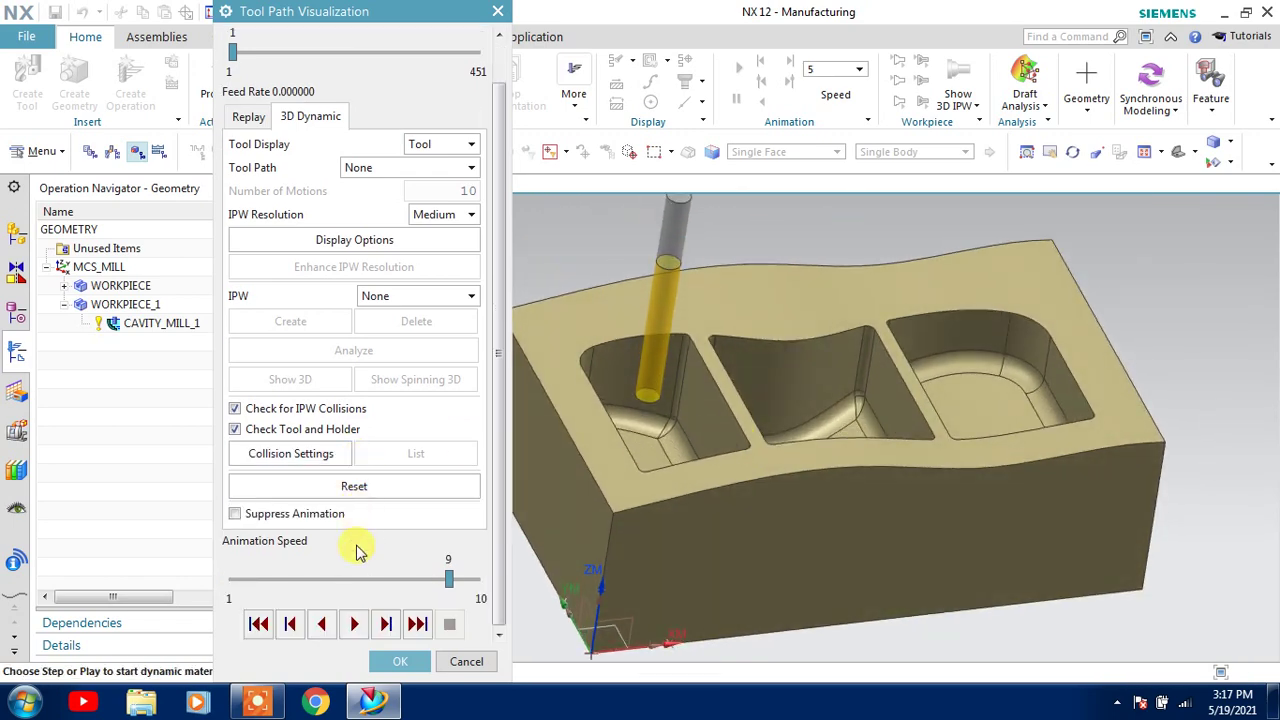
left_click(395, 658)
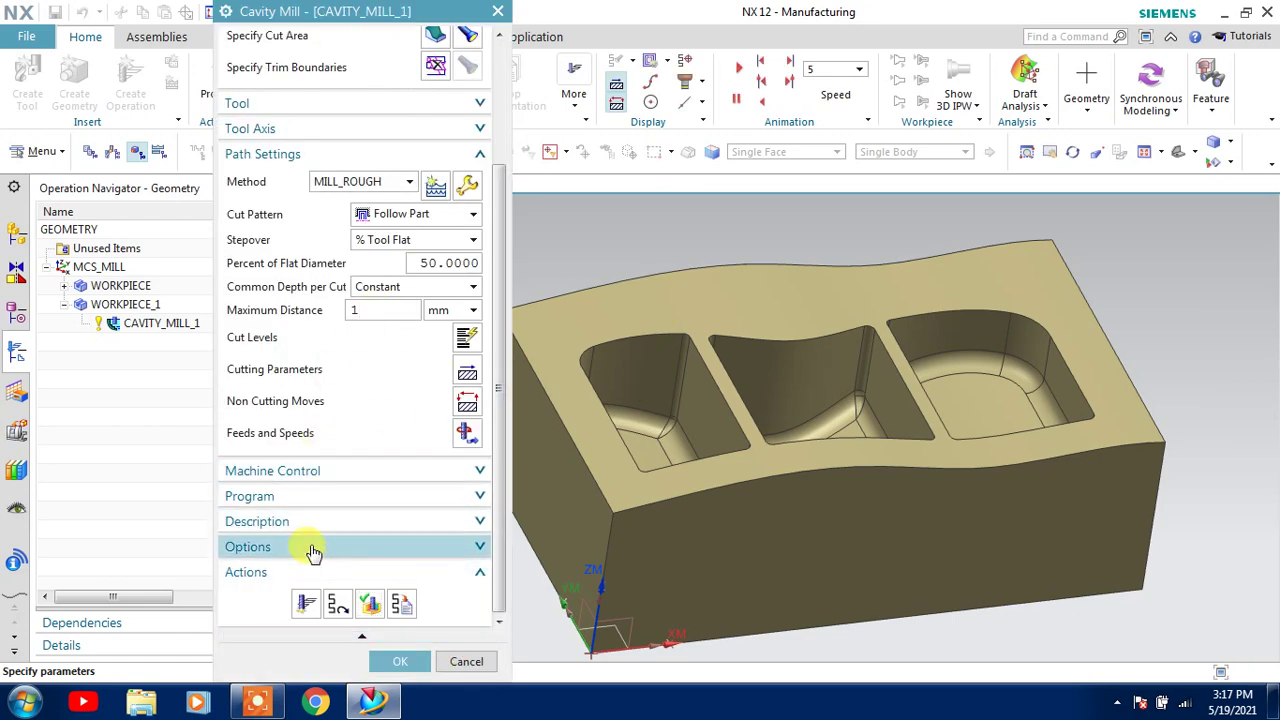
Regenerate the path at 1 mm per cut and play its material-removal simulation.
left_click(306, 603)
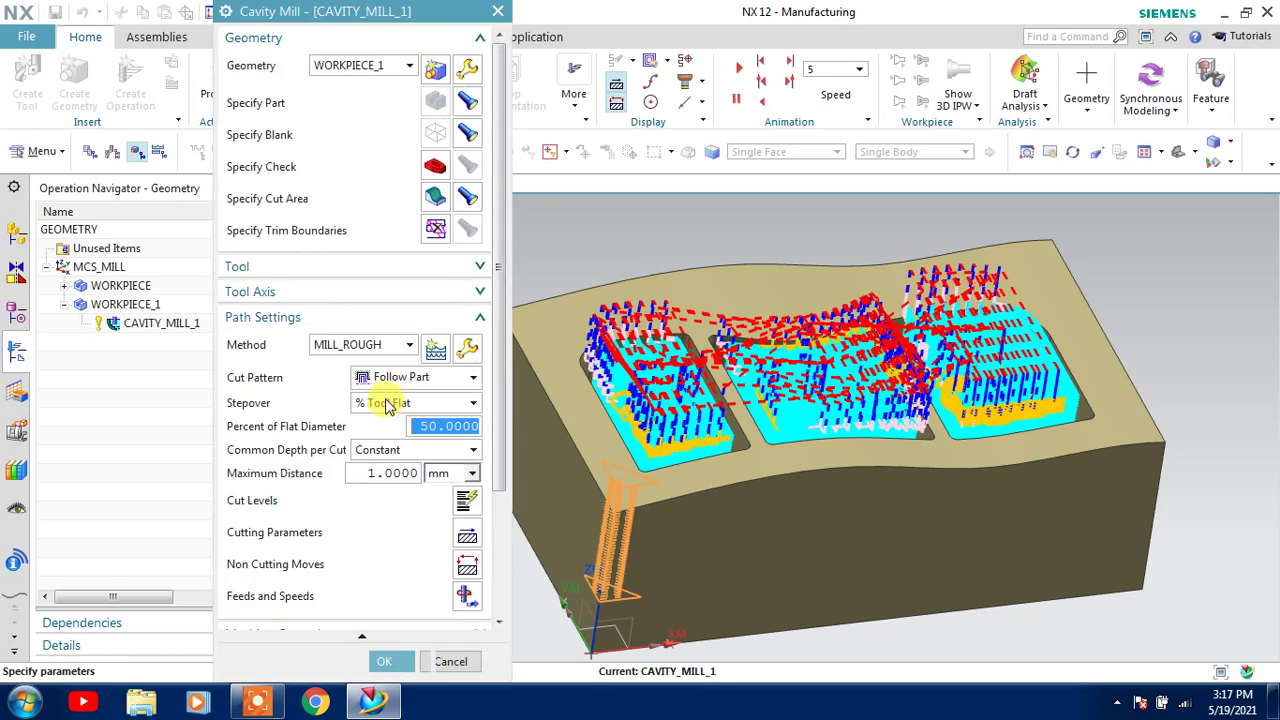
scroll(387, 405, "down", 5)
left_click(340, 598)
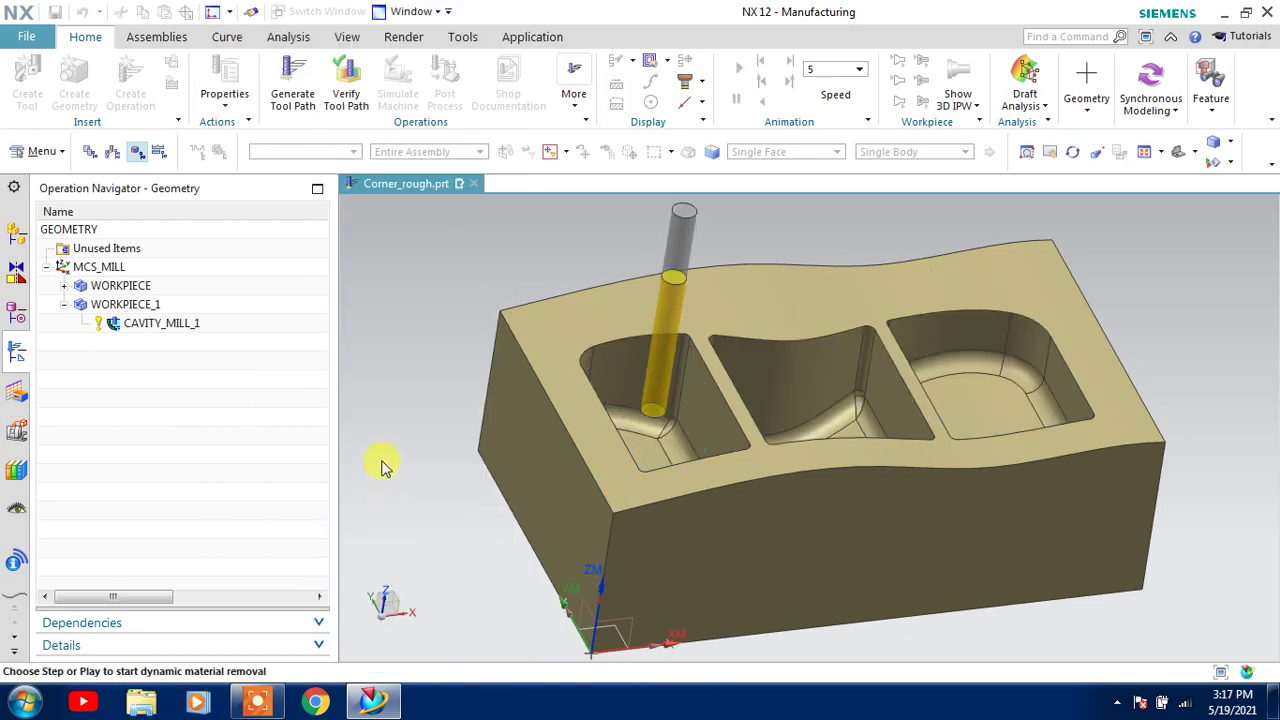
left_click(354, 622)
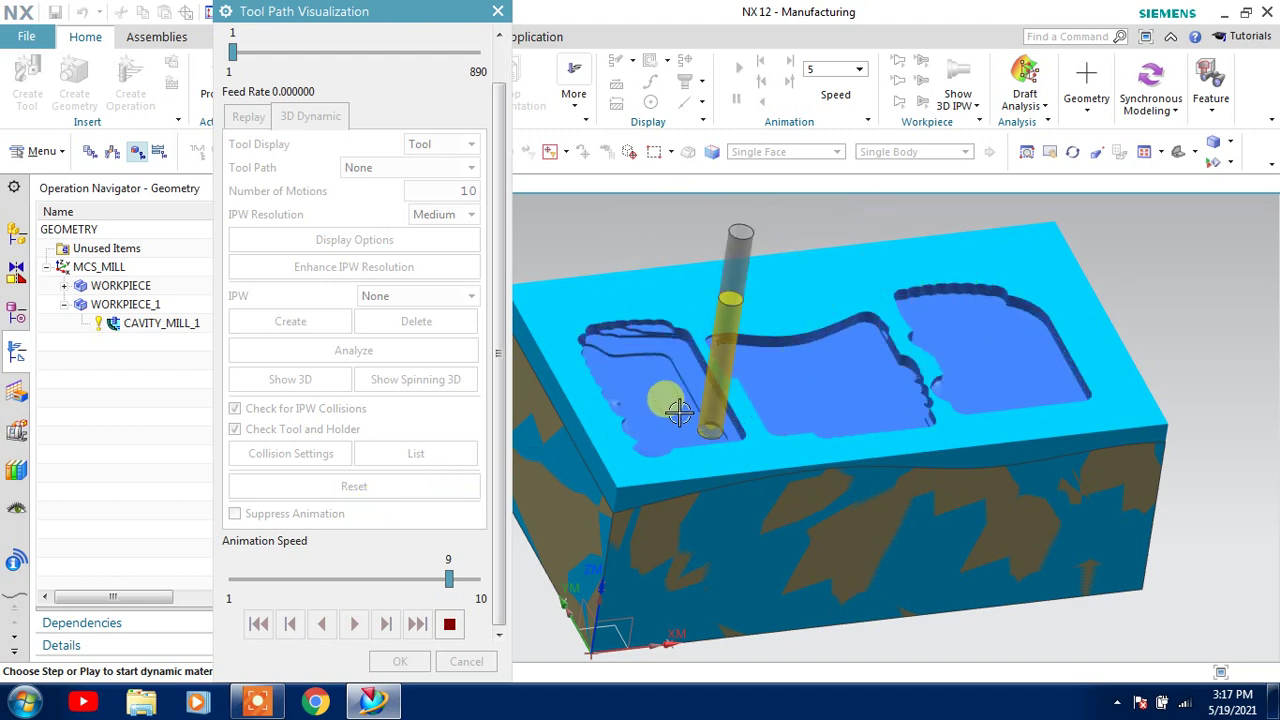
left_click(449, 624)
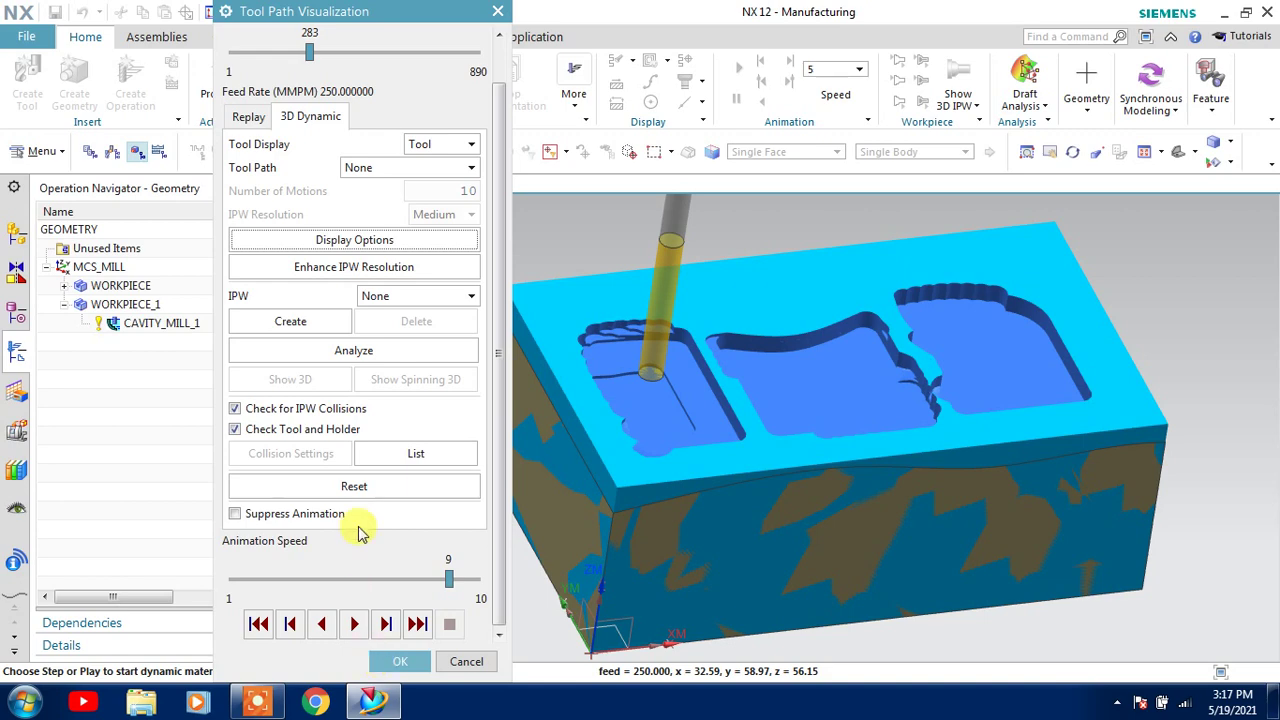
Set the cutting parameters to Climb Cut, Depth First order and 0.0000 blank distance.
left_click(398, 662)
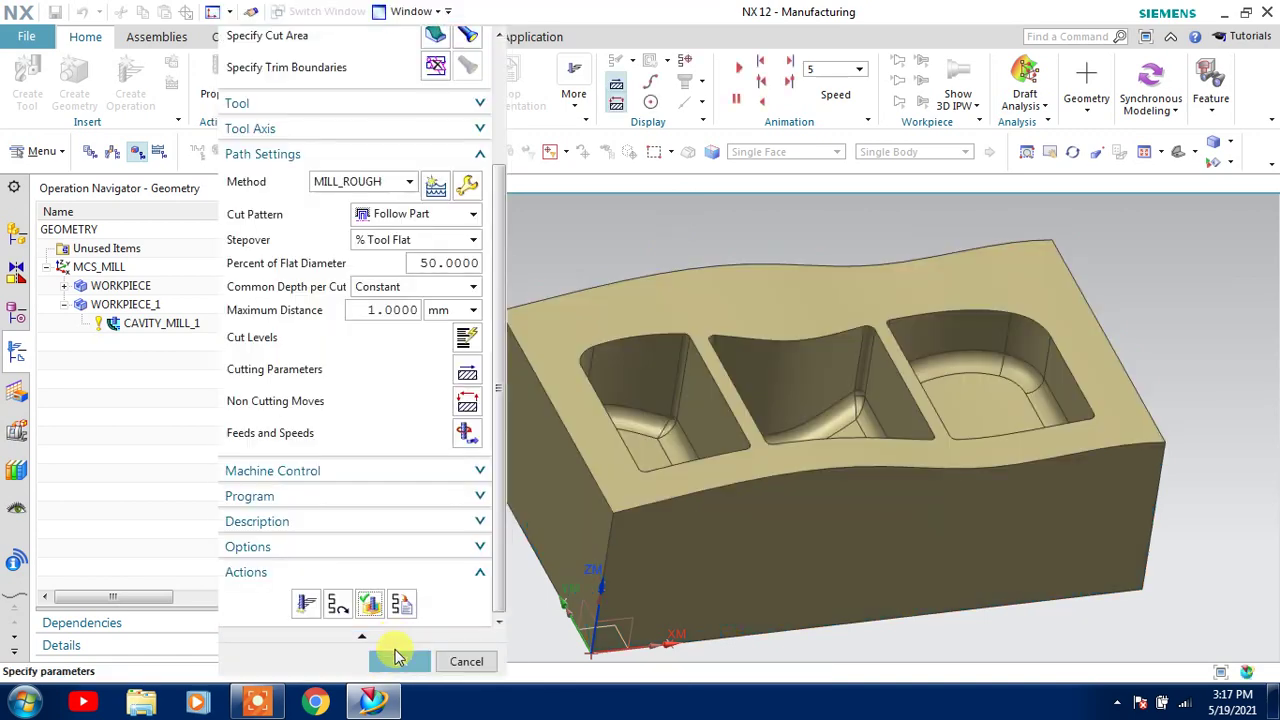
left_click(467, 373)
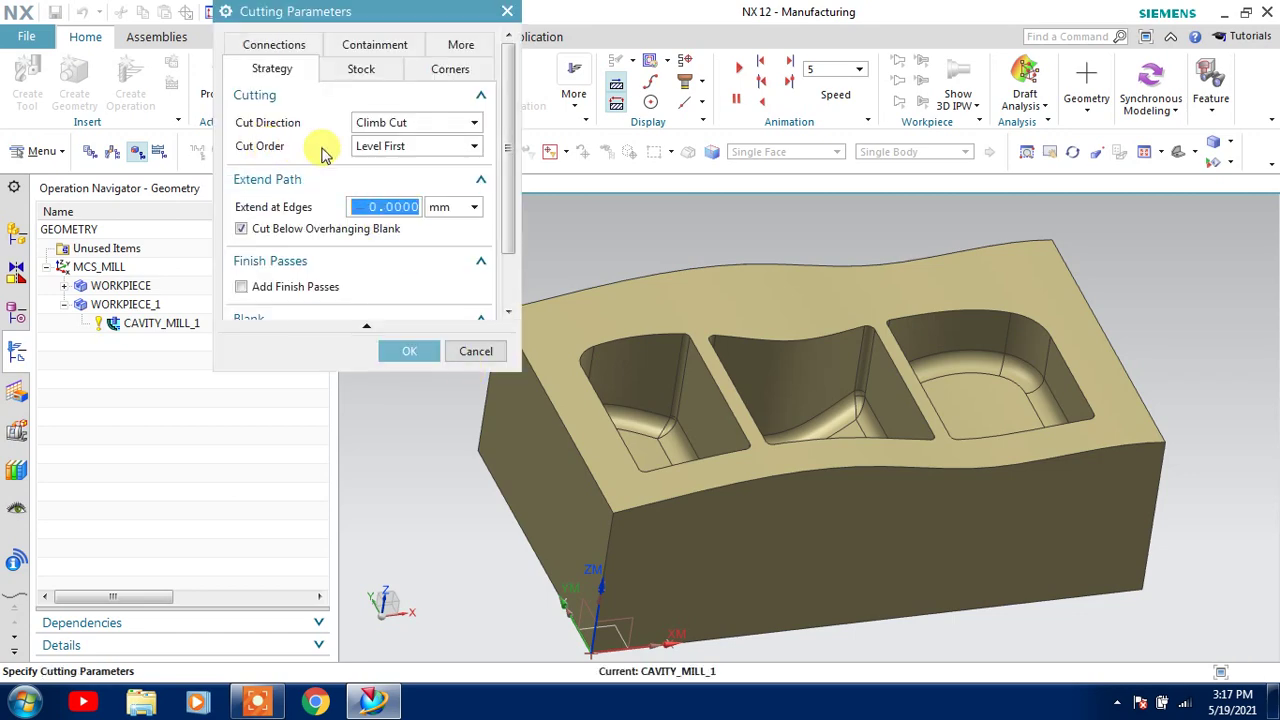
left_click(378, 146)
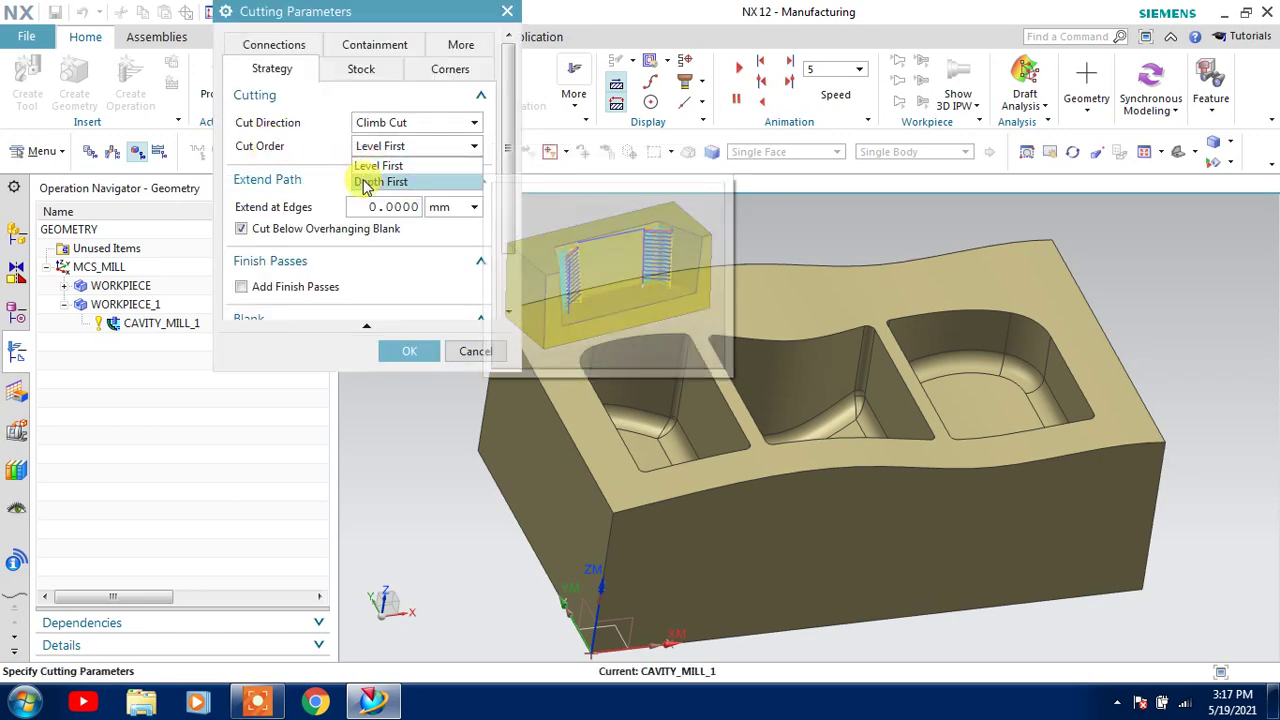
left_click(380, 181)
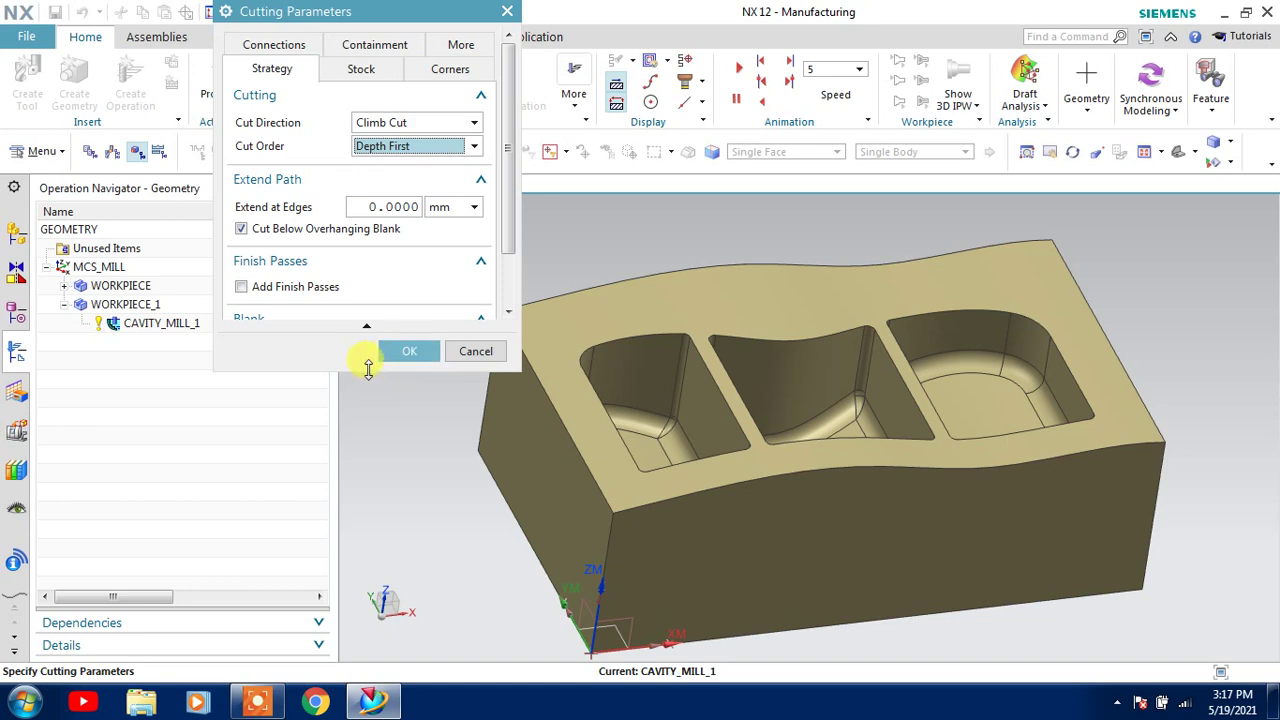
left_click_drag(368, 368, 370, 424)
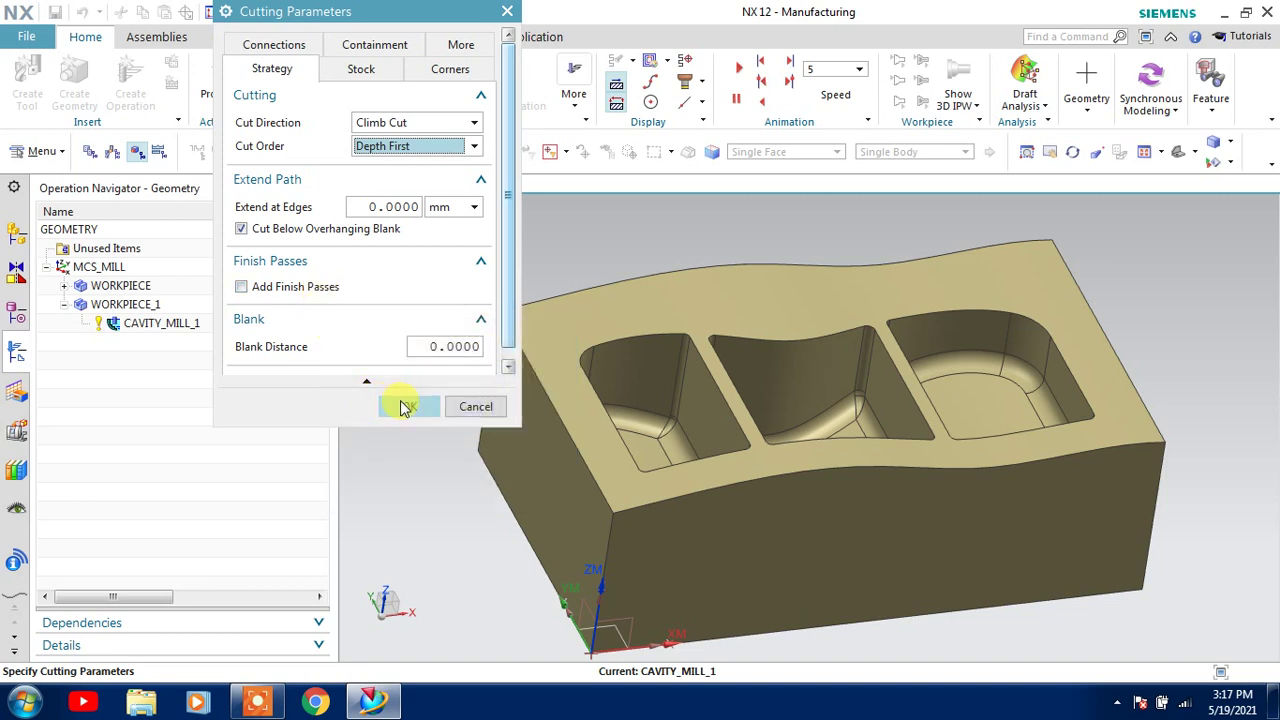
left_click(403, 407)
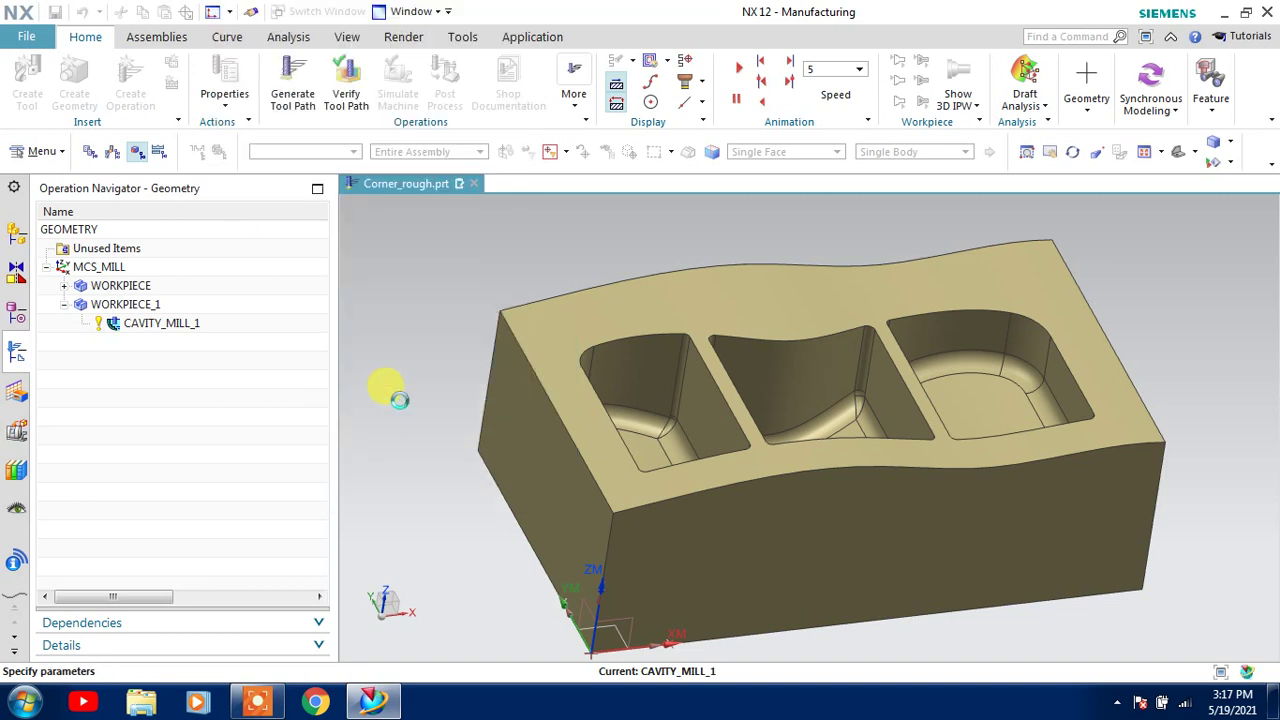
Generate the Depth First toolpath and run its 3D Dynamic simulation through all 890 motions.
left_click(337, 603)
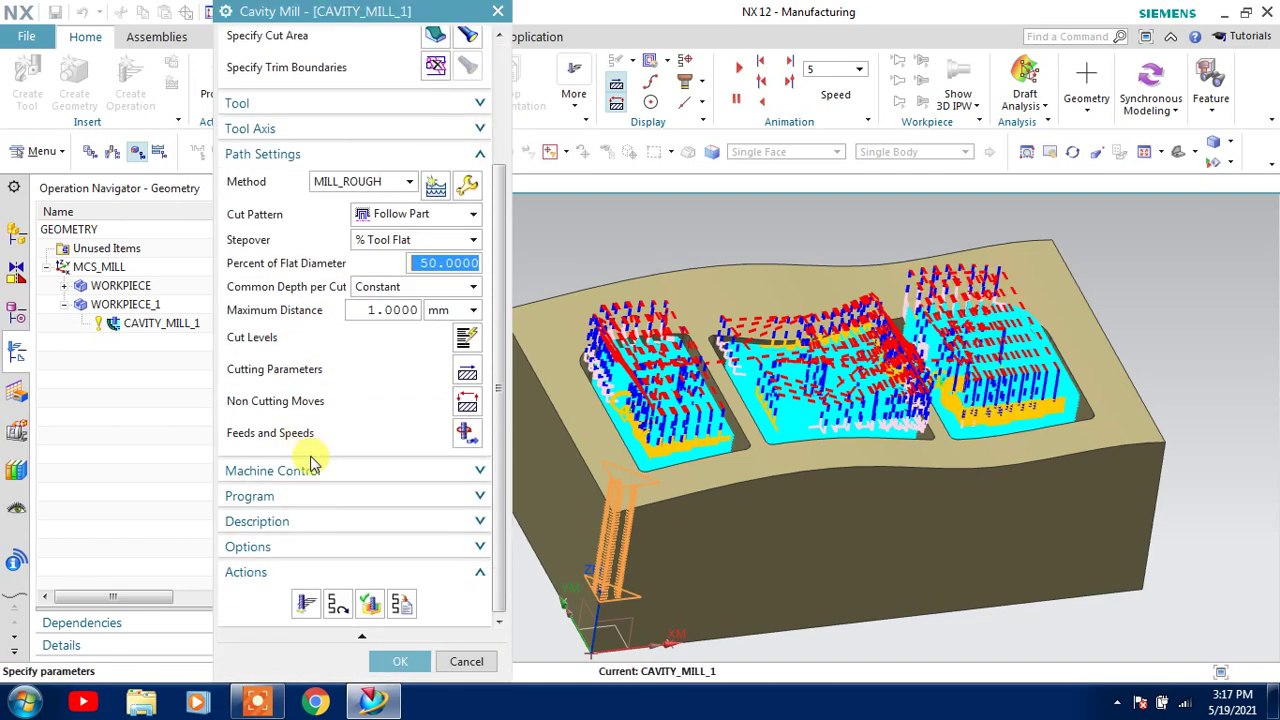
left_click(370, 603)
scroll(314, 477, "down", 1)
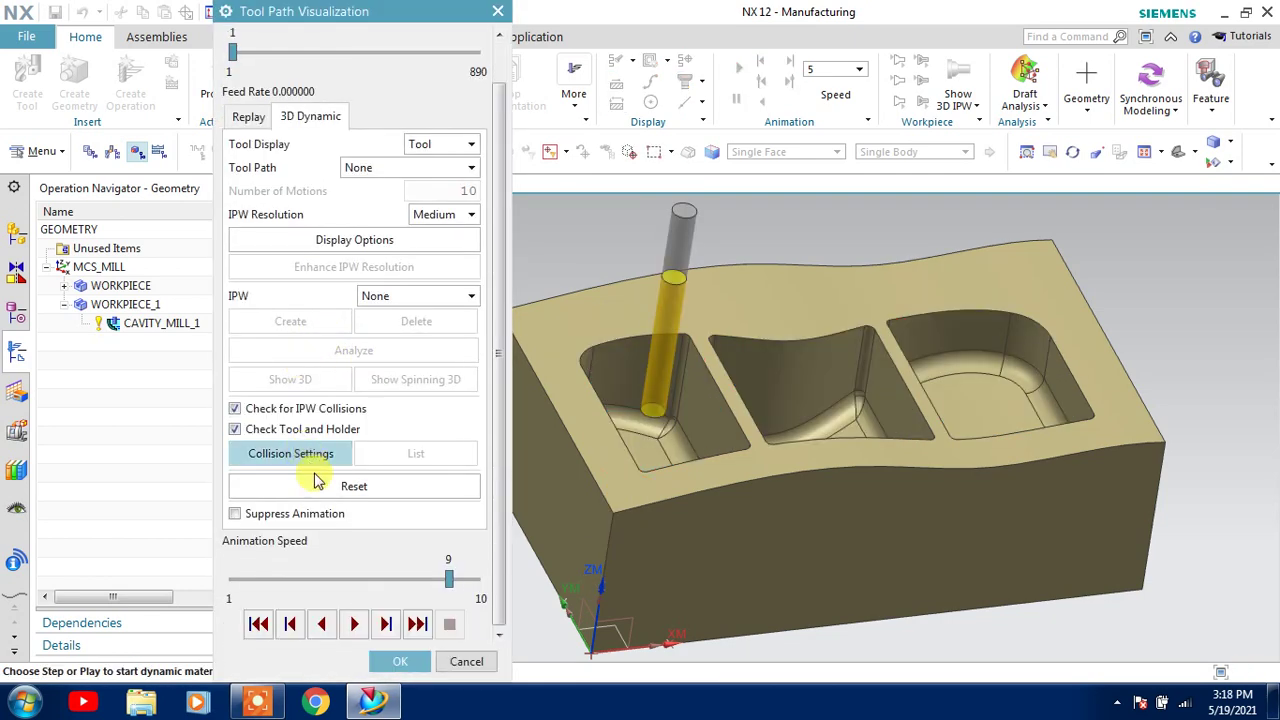
left_click(354, 623)
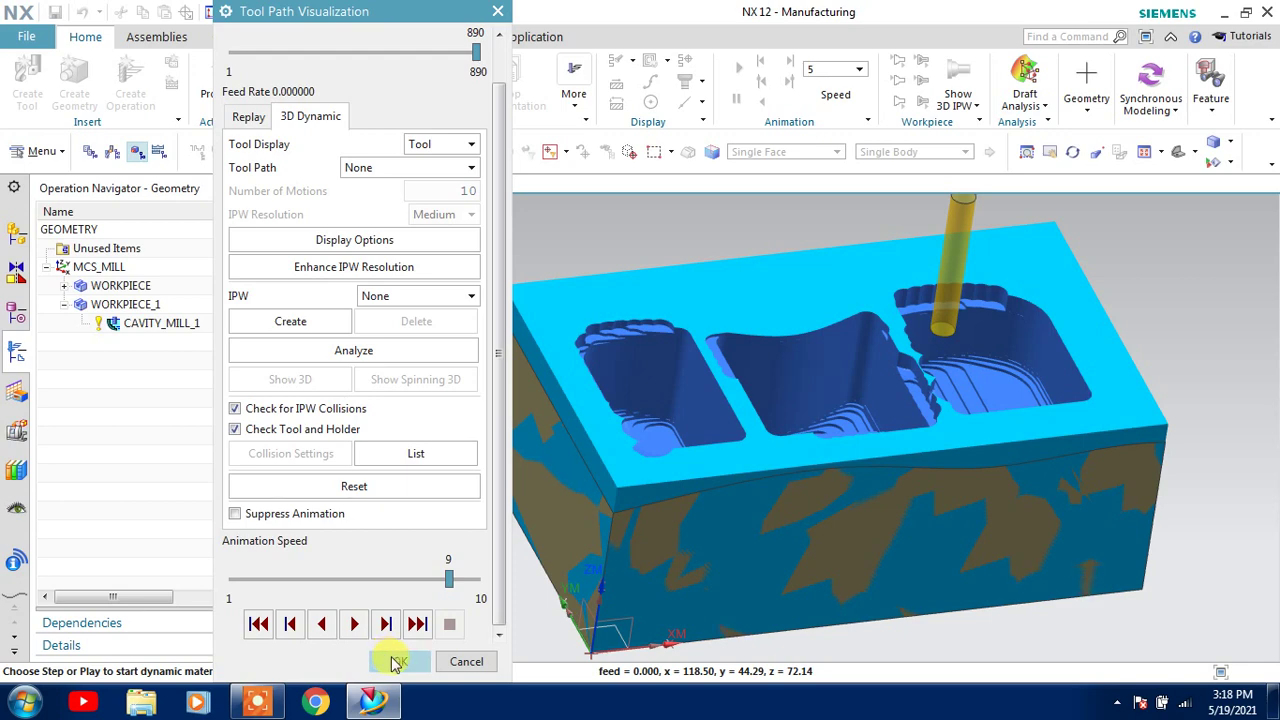
left_click(398, 662)
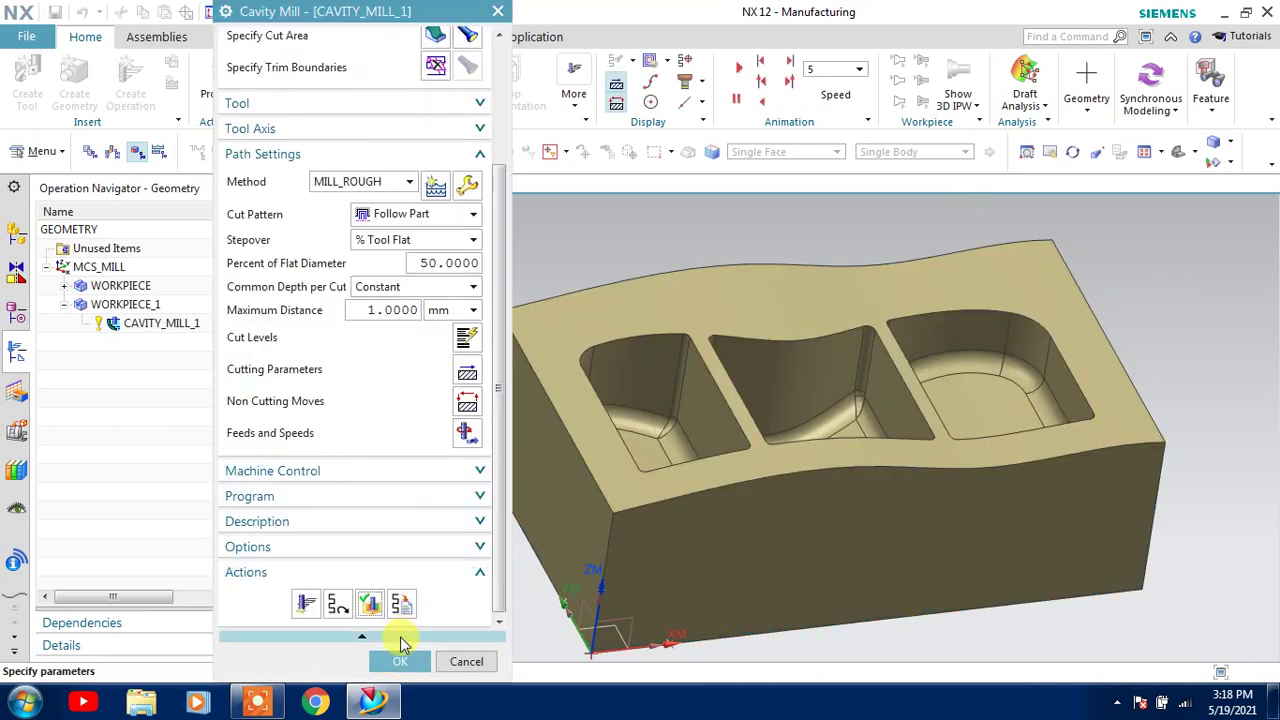
Accept CAVITY_MILL_1, then create a Contour Non-Steep Areas operation with BALL_MILL_7.5 and MILL_ROUGH.
left_click(403, 664)
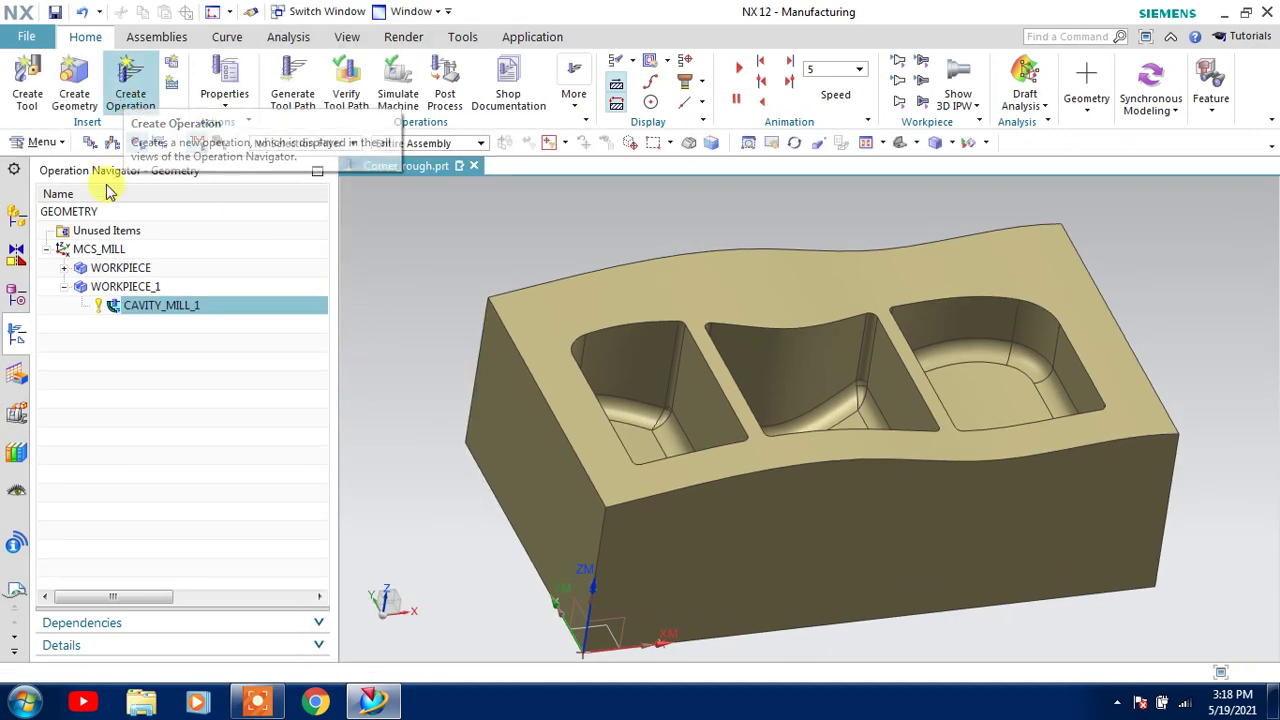
left_click(64, 268)
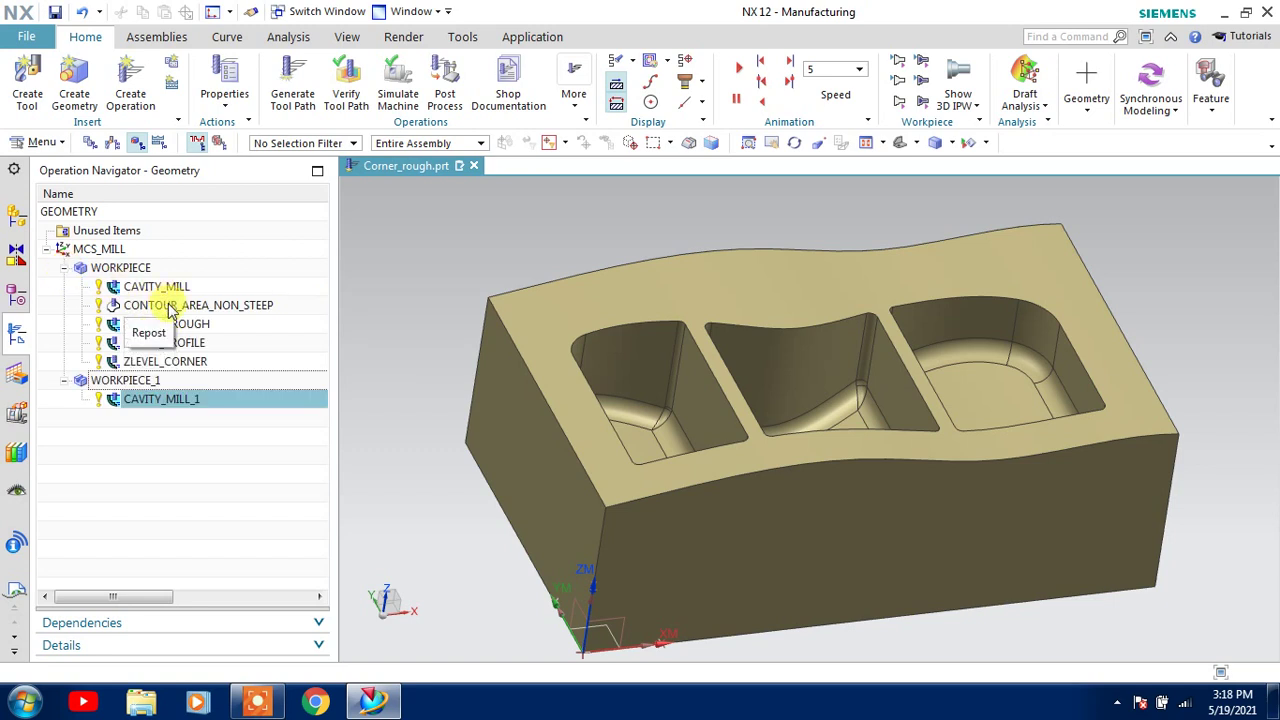
left_click(128, 90)
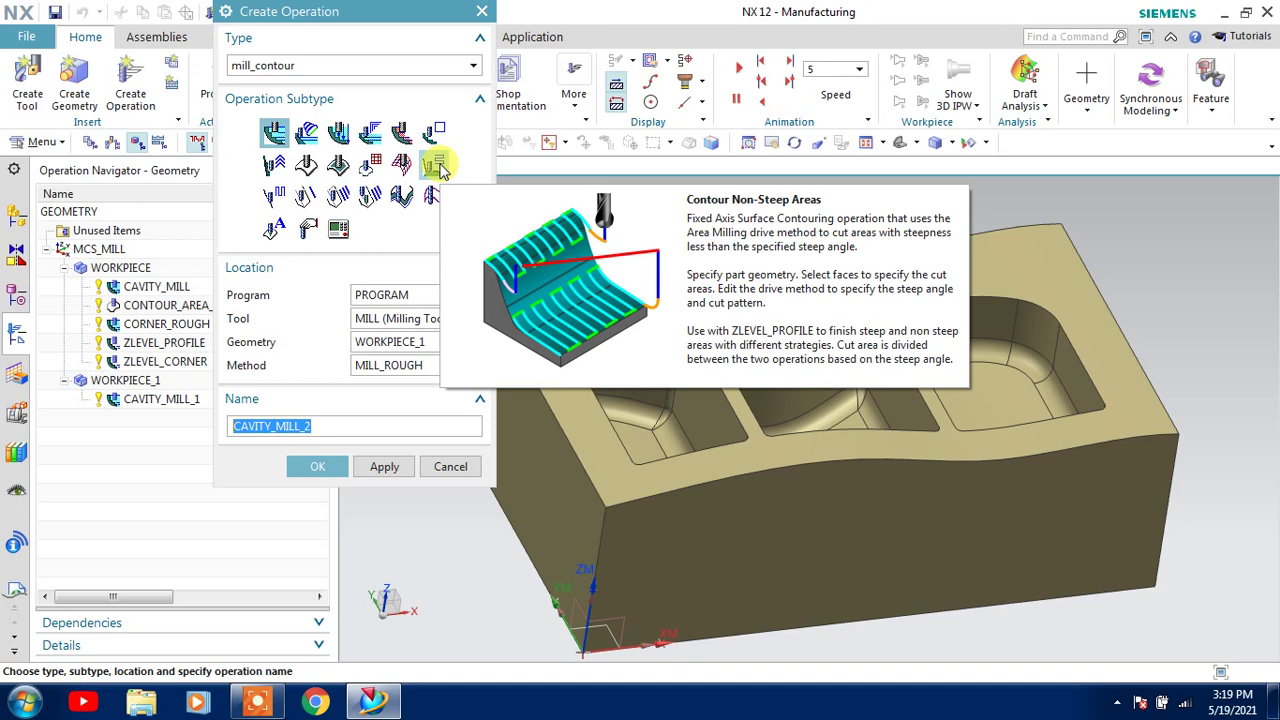
left_click(441, 168)
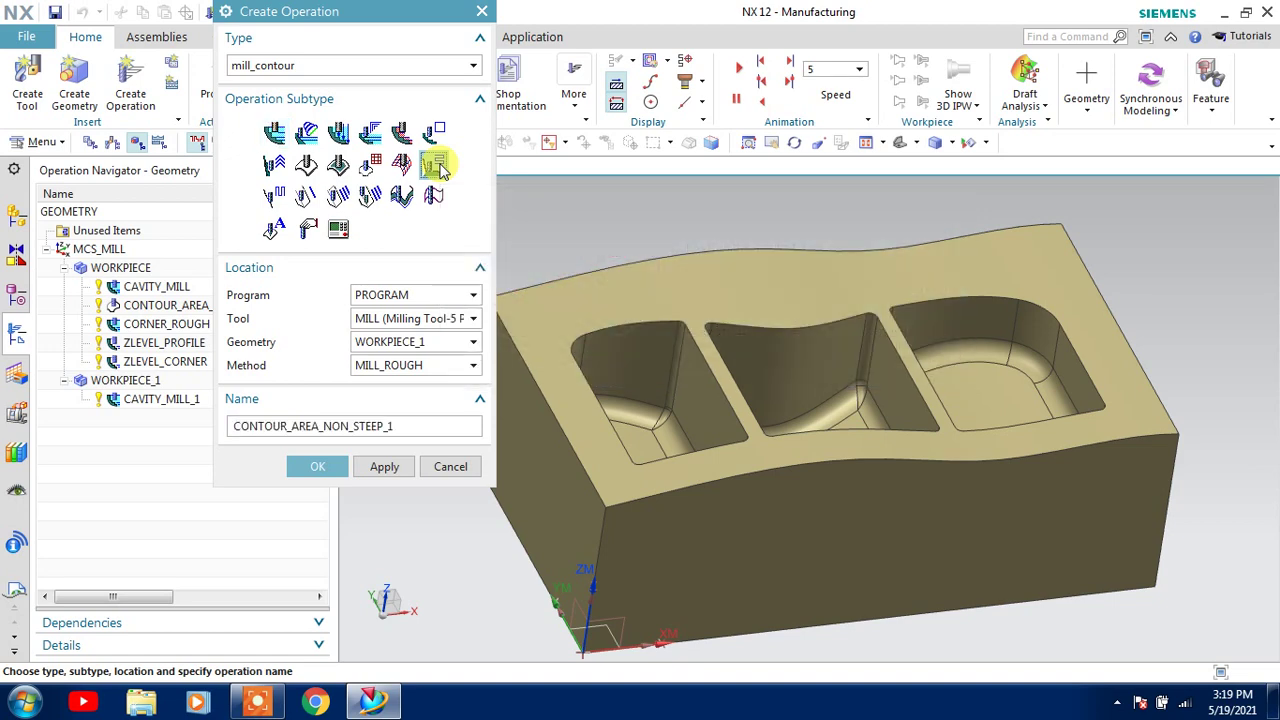
left_click(388, 320)
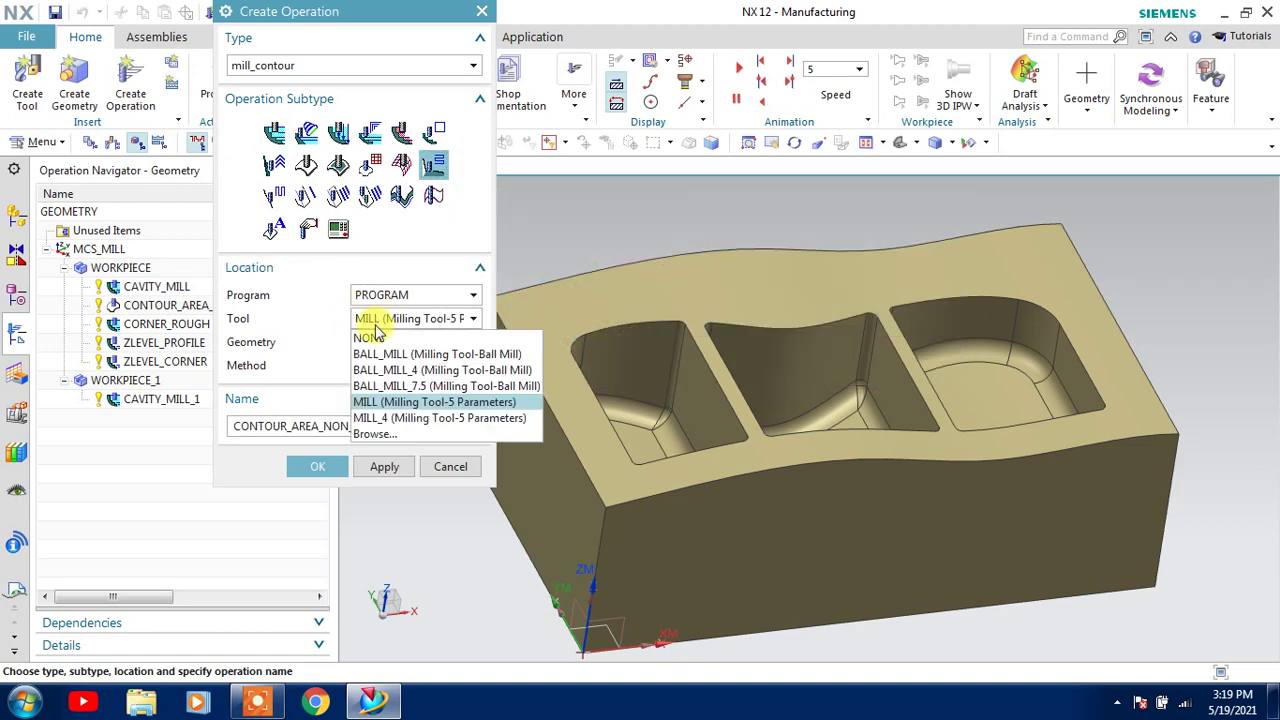
left_click(385, 388)
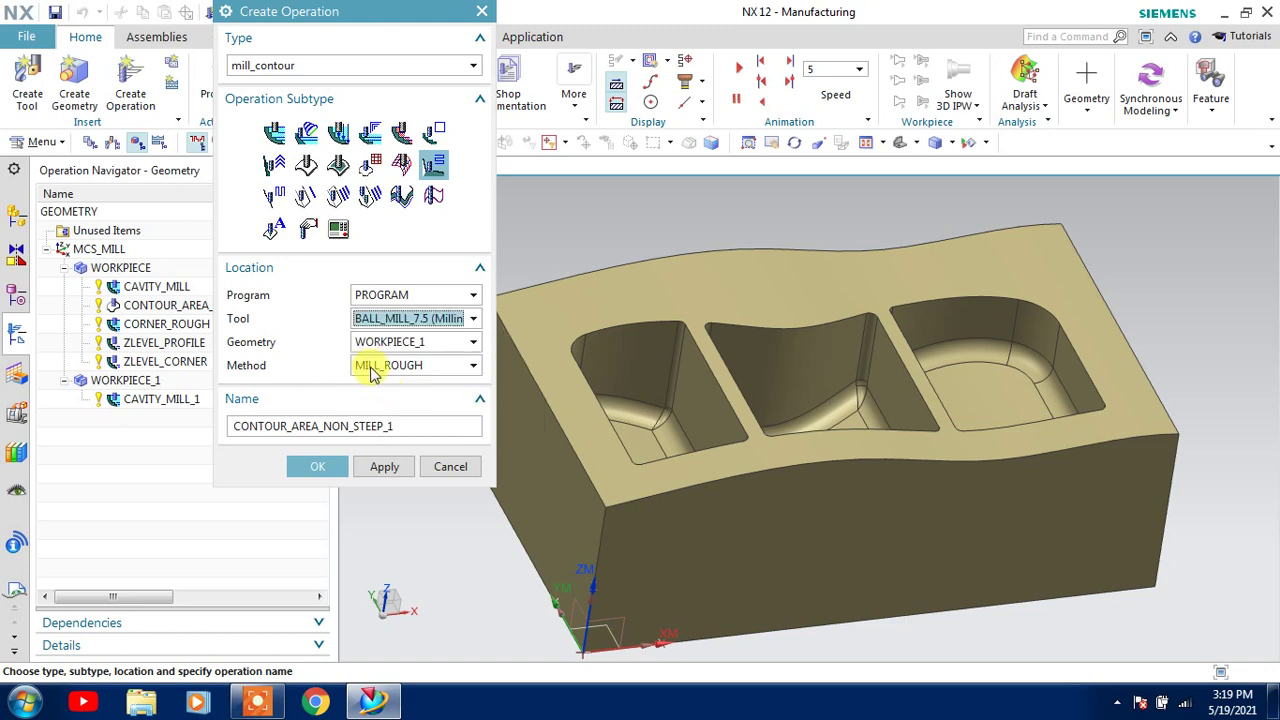
left_click(417, 368)
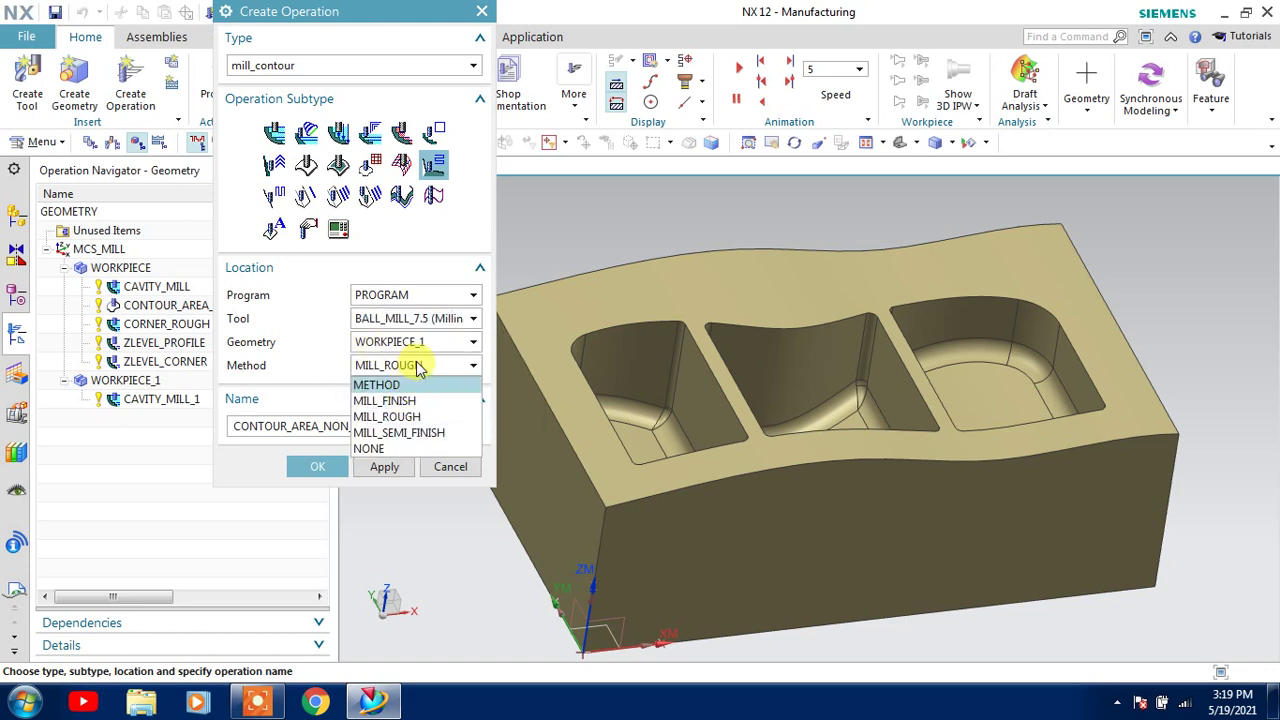
left_click(419, 368)
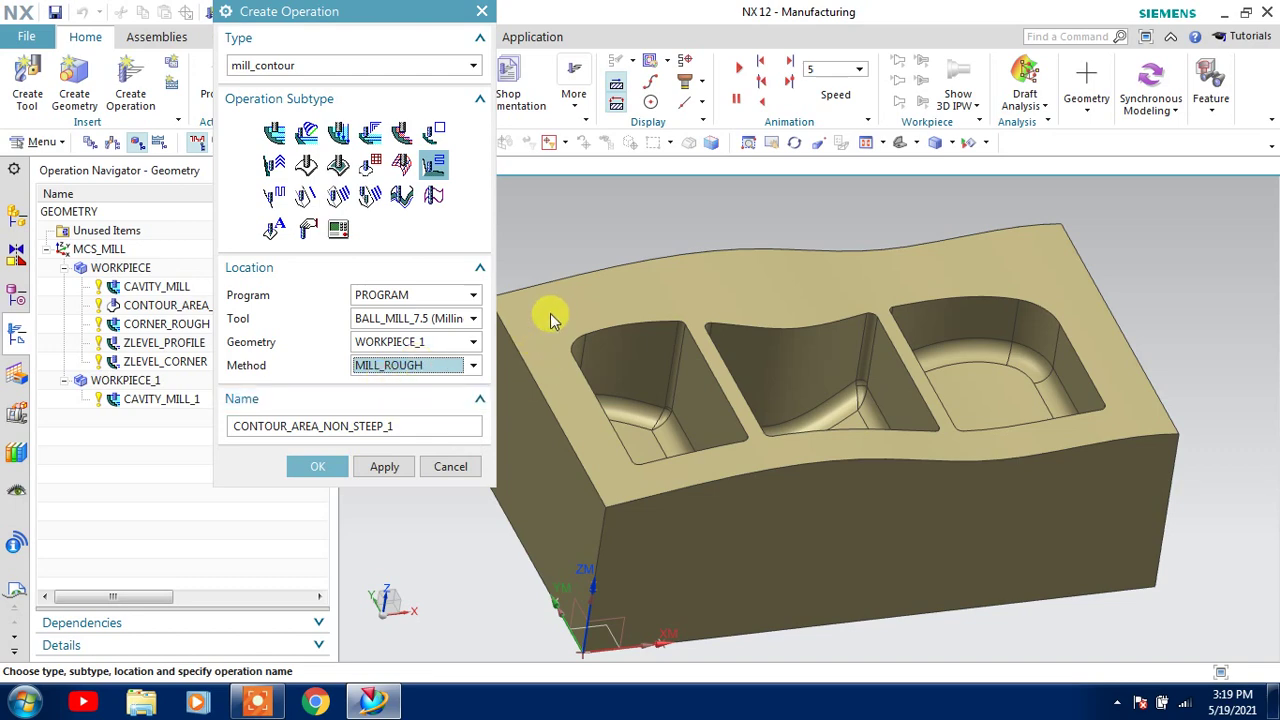
left_click(319, 468)
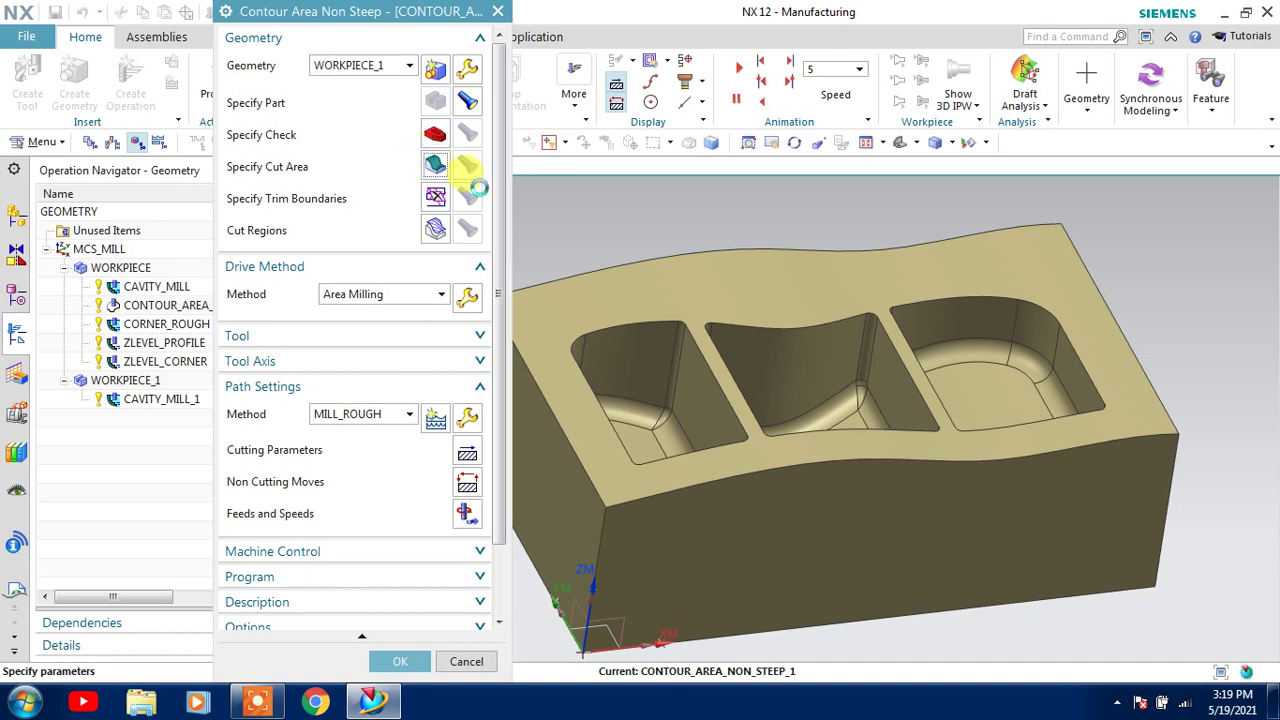
Select the part's top face as the cut area.
left_click(436, 166)
left_click(596, 311)
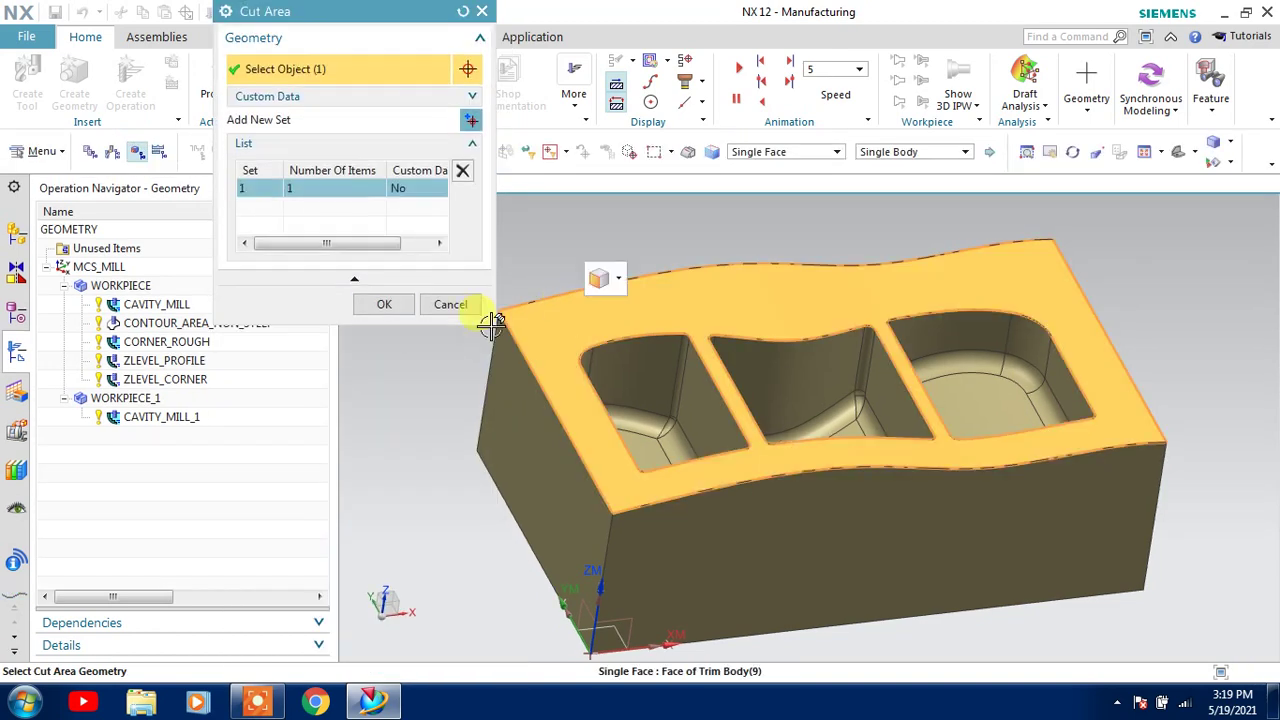
left_click(385, 304)
scroll(388, 312, "down", 2)
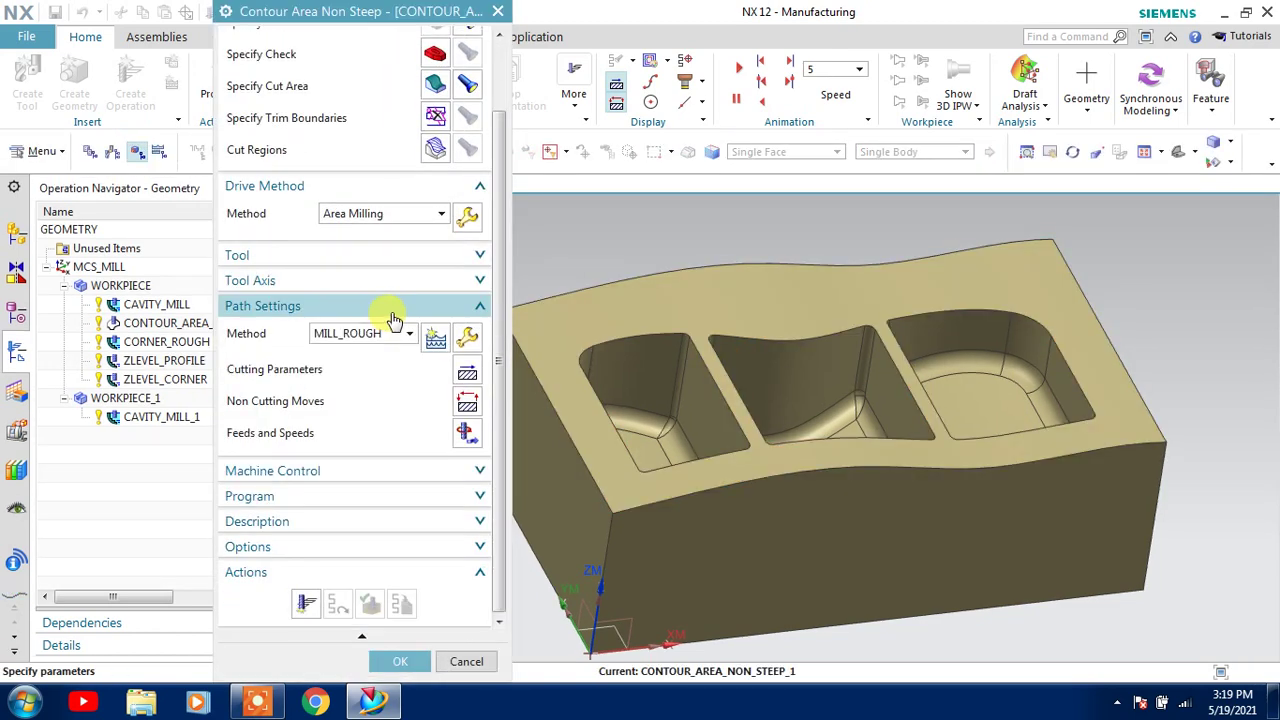
Set Follow Periphery at 10% flat diameter and generate a first contour toolpath.
left_click(465, 216)
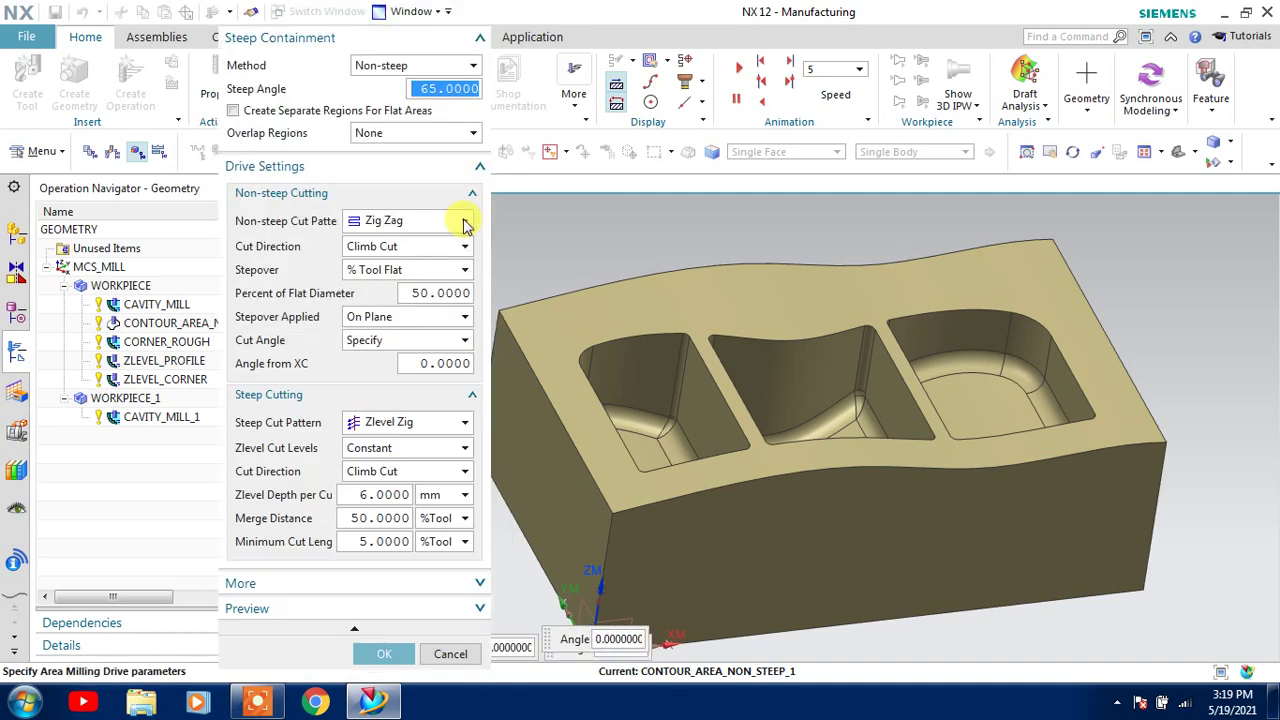
left_click(420, 220)
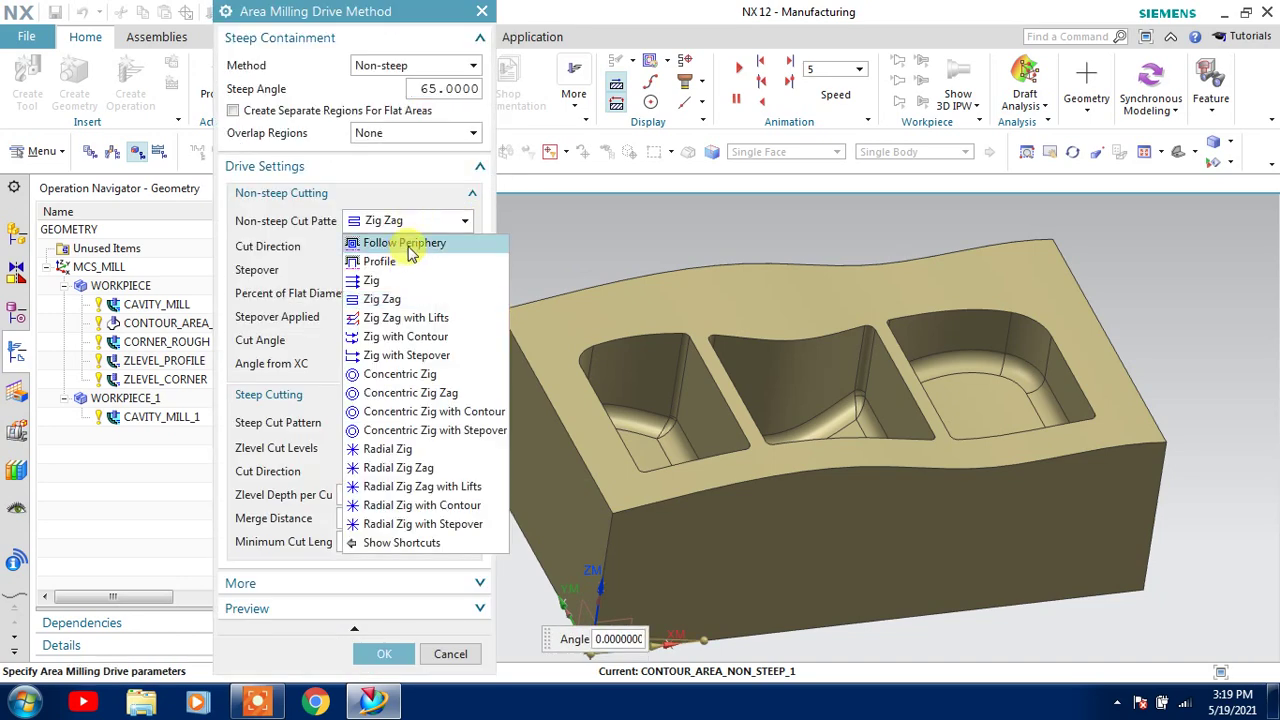
left_click(410, 248)
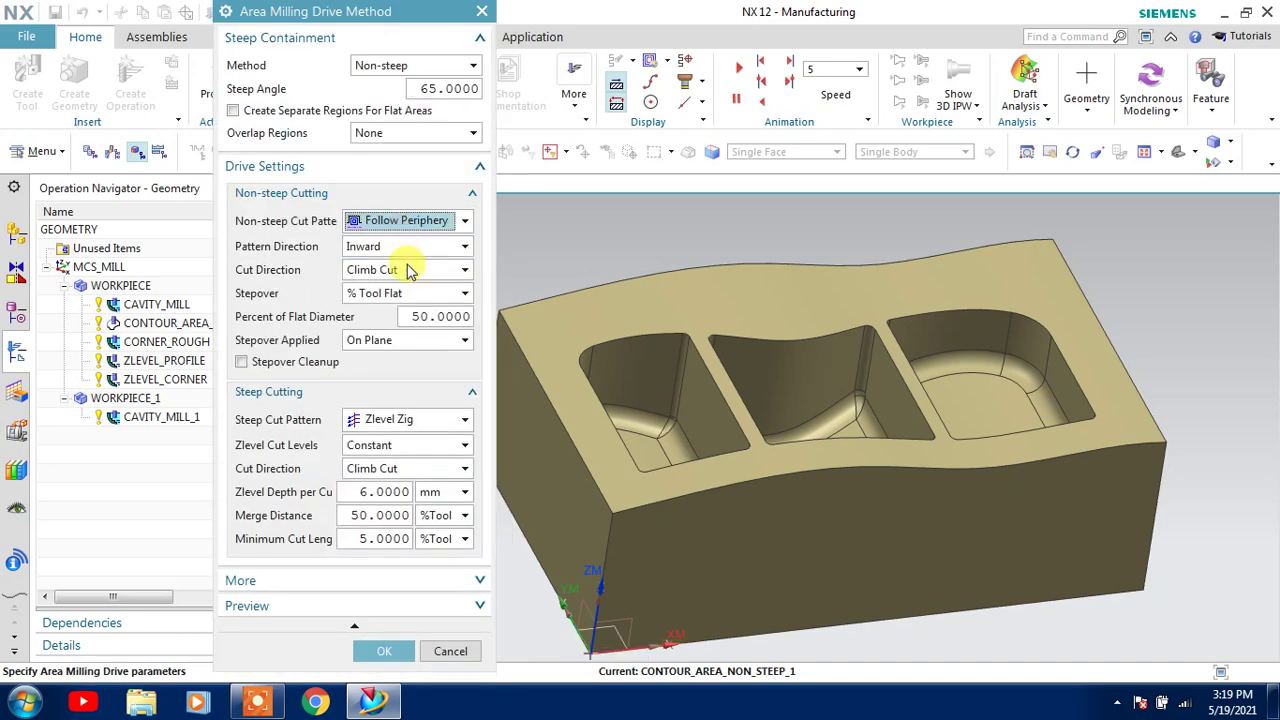
double_click(425, 317)
type("26")
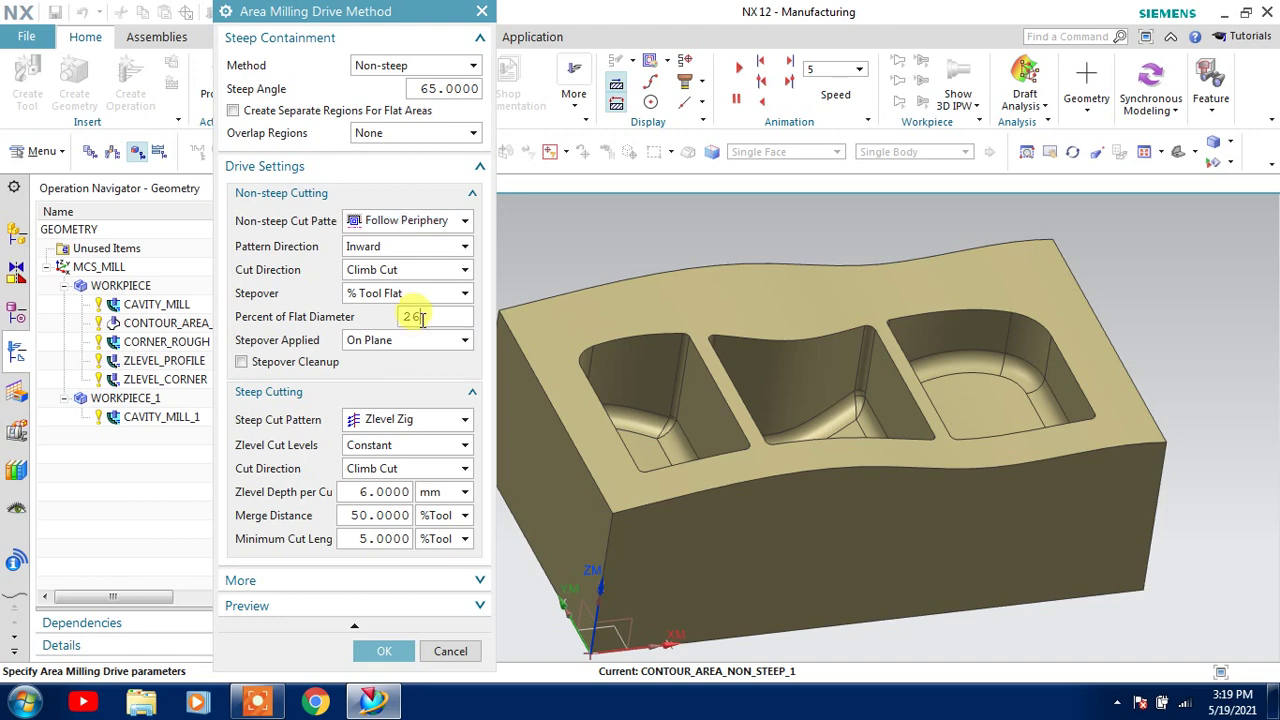
left_click(380, 651)
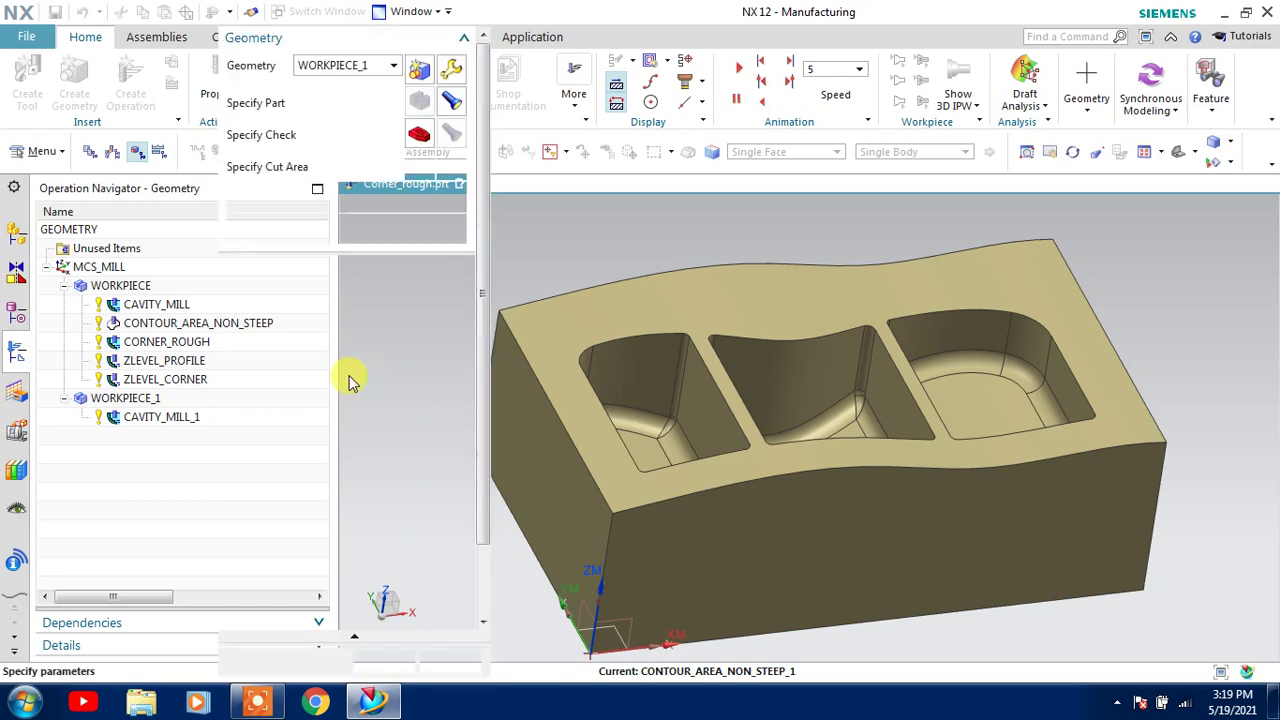
left_click(306, 603)
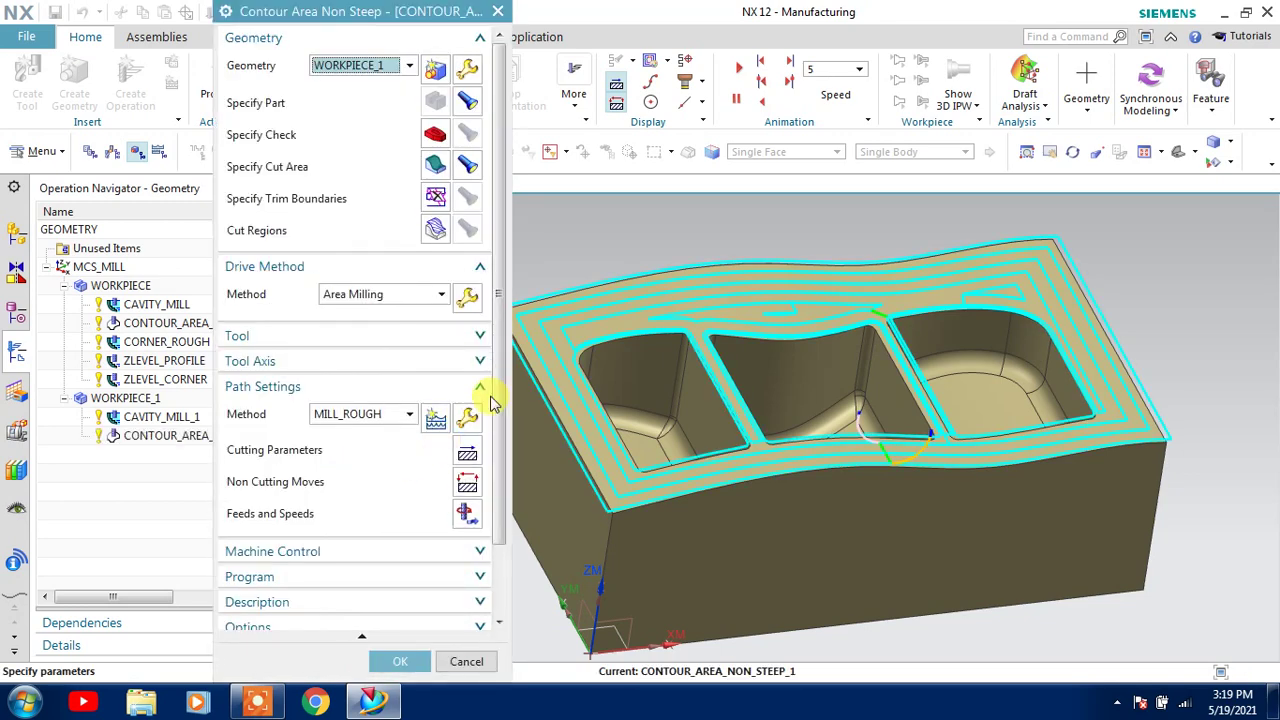
Try a Zig Zag non-steep cut pattern in the drive settings.
left_click(462, 302)
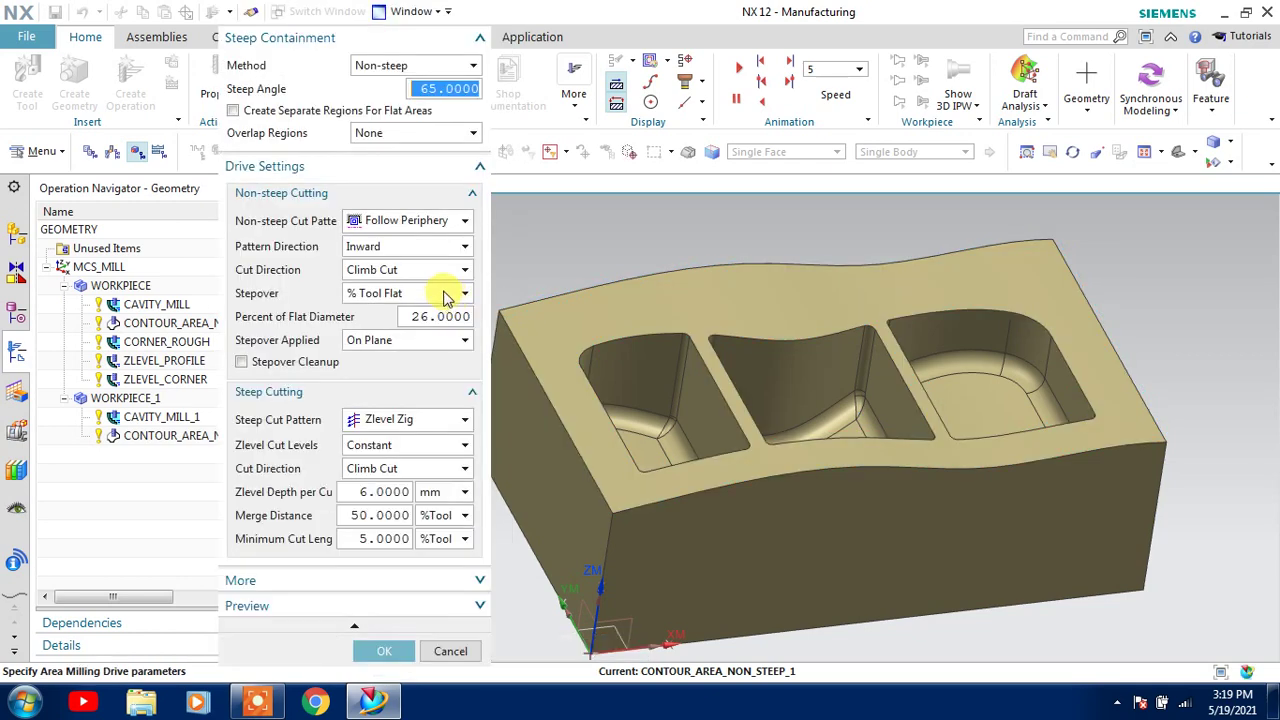
left_click(414, 220)
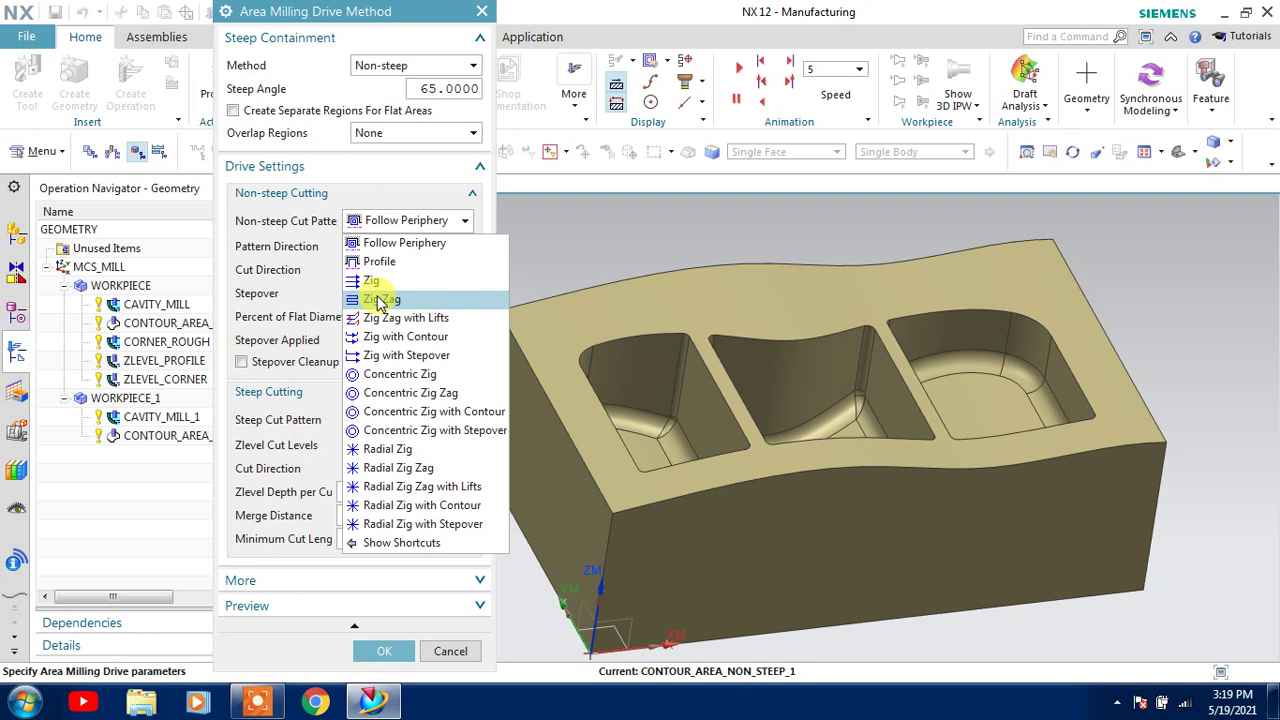
left_click(381, 302)
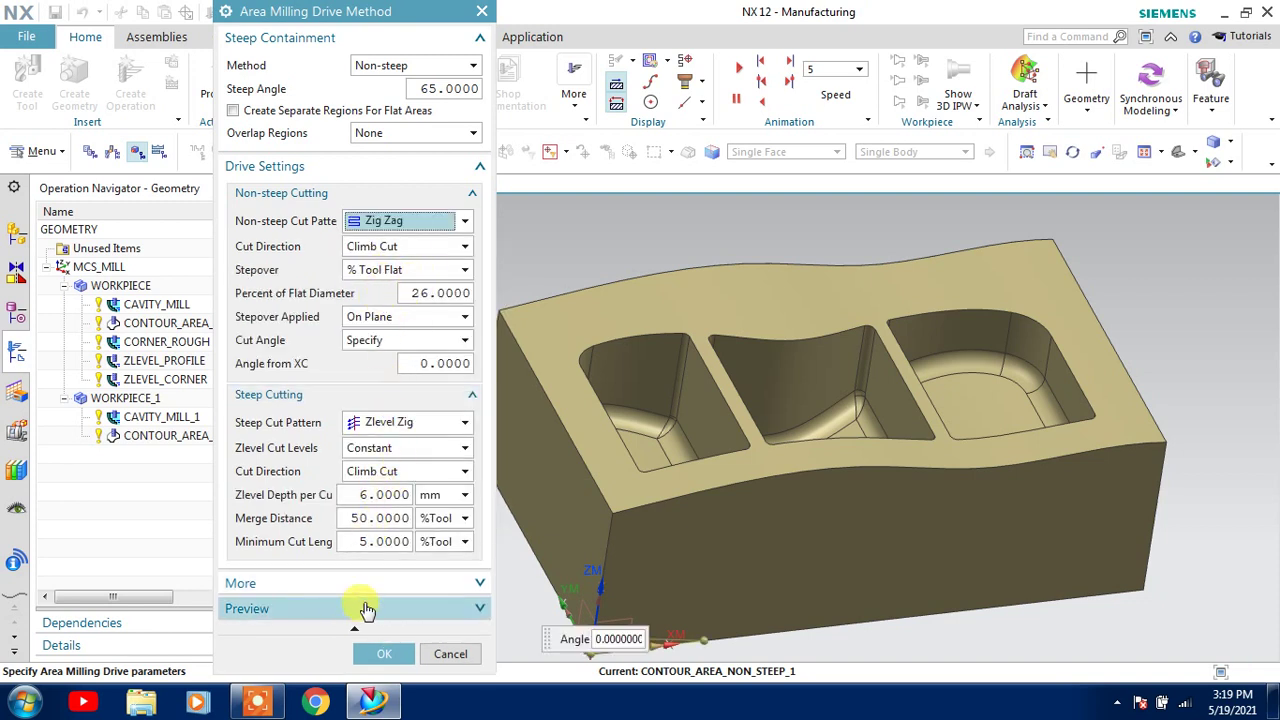
left_click(372, 652)
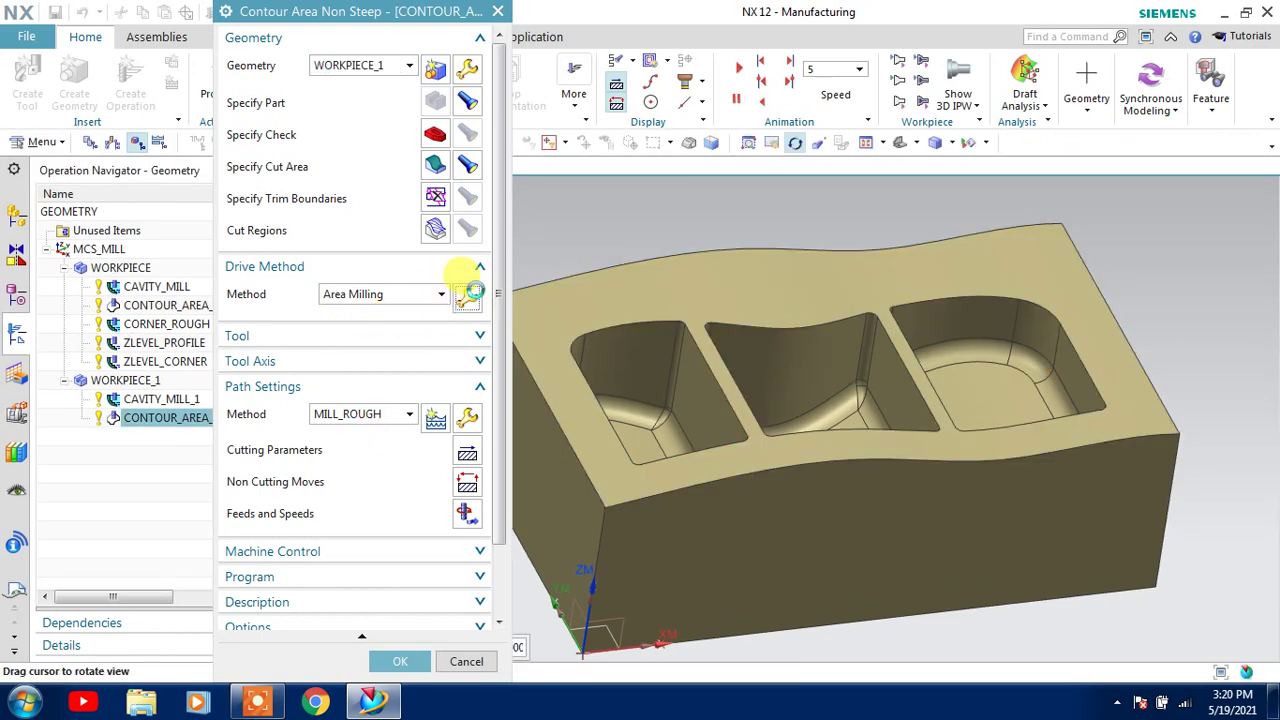
Revert to Follow Periphery at 10% flat diameter and regenerate the contour toolpath.
left_click(467, 297)
left_click(449, 230)
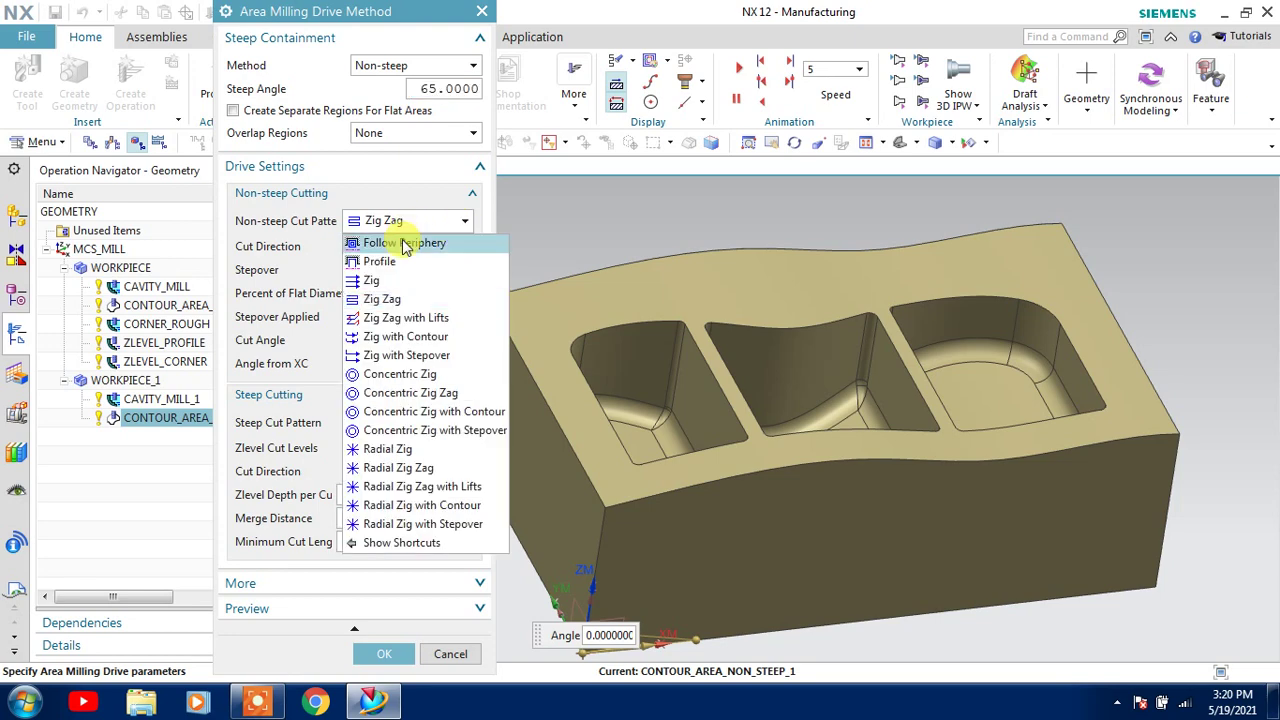
left_click(408, 242)
left_click(430, 316)
type("10")
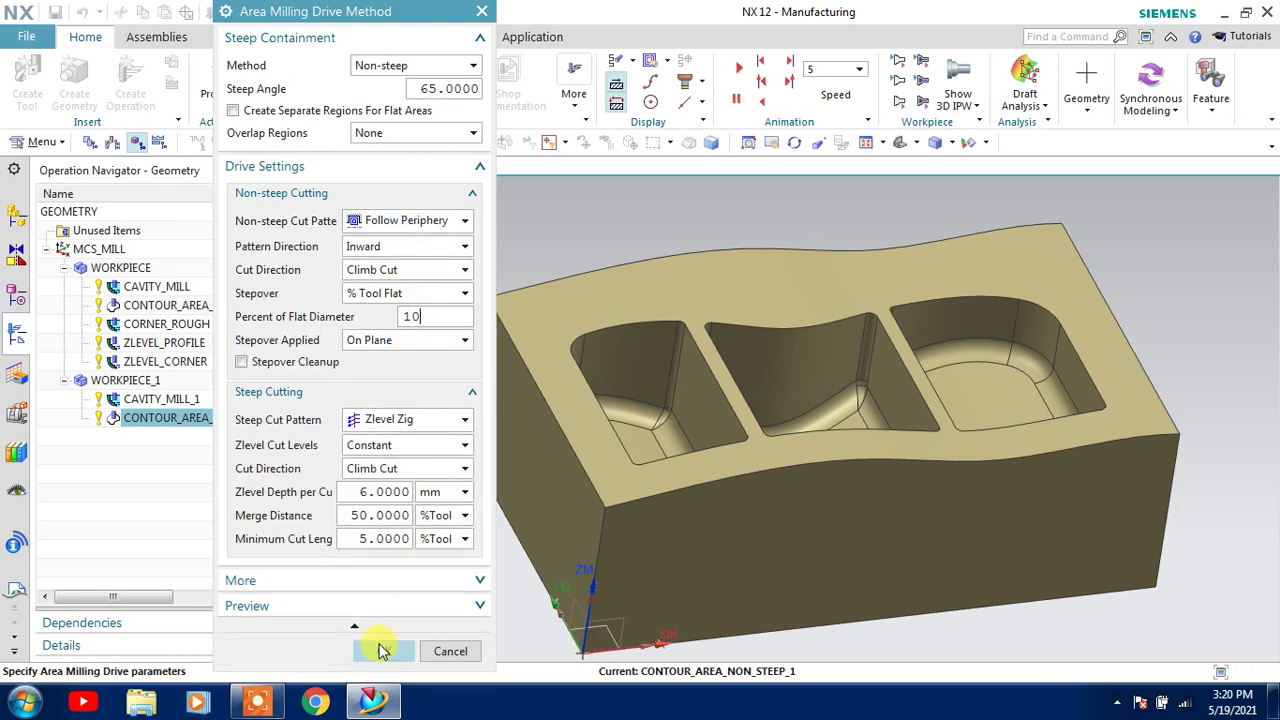
left_click(384, 651)
scroll(330, 450, "down", 2)
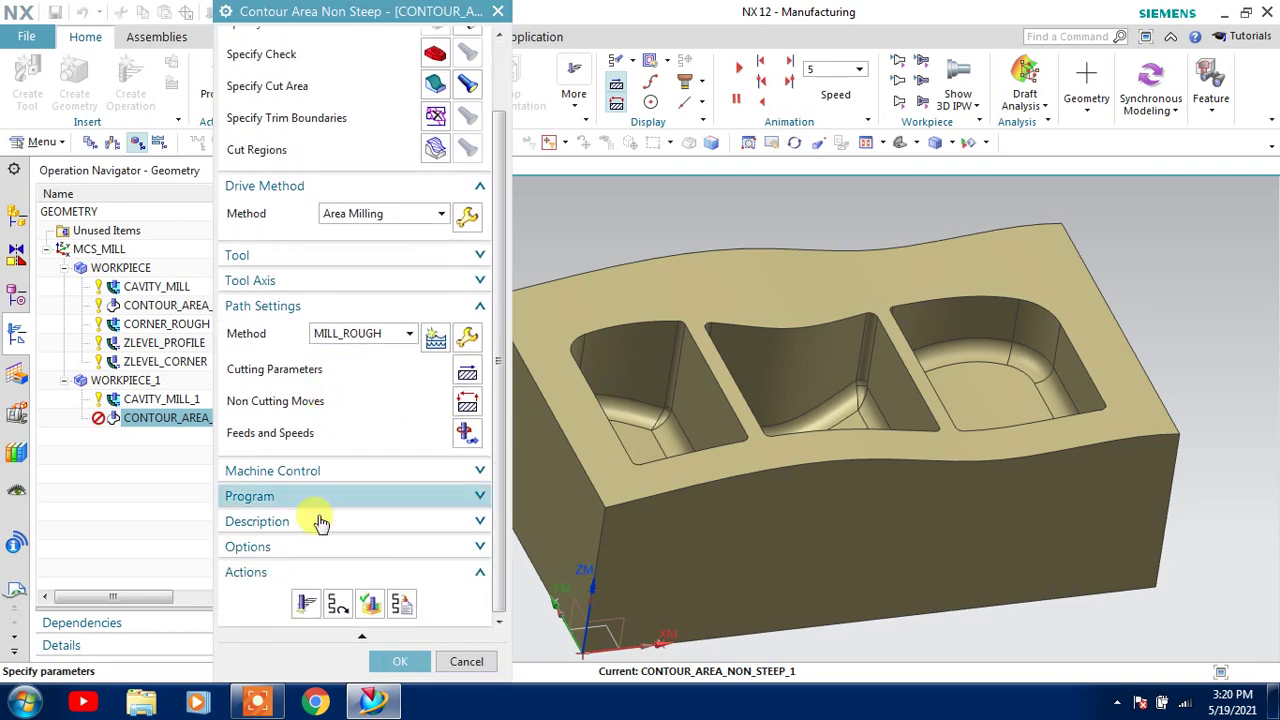
left_click(306, 603)
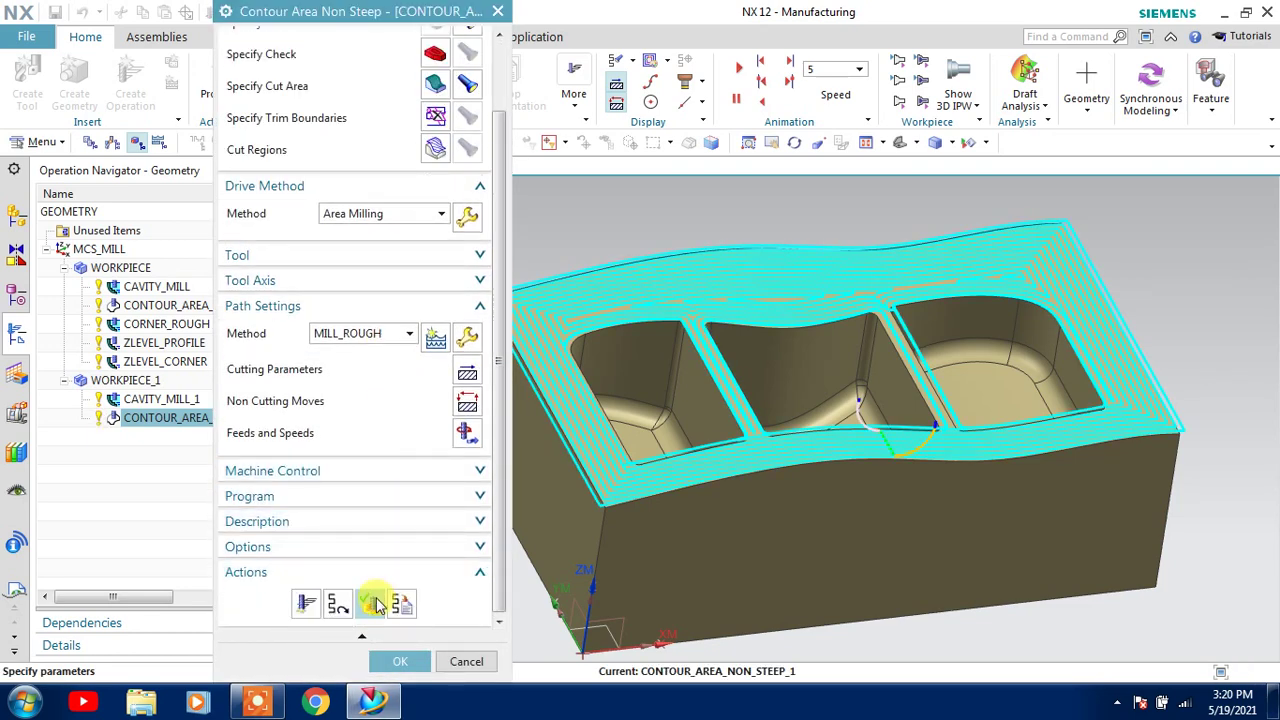
Run the 3D dynamic simulation of CONTOUR_AREA_NON_STEEP_1 through all 96 motions, then close it.
left_click(370, 603)
scroll(376, 500, "down", 1)
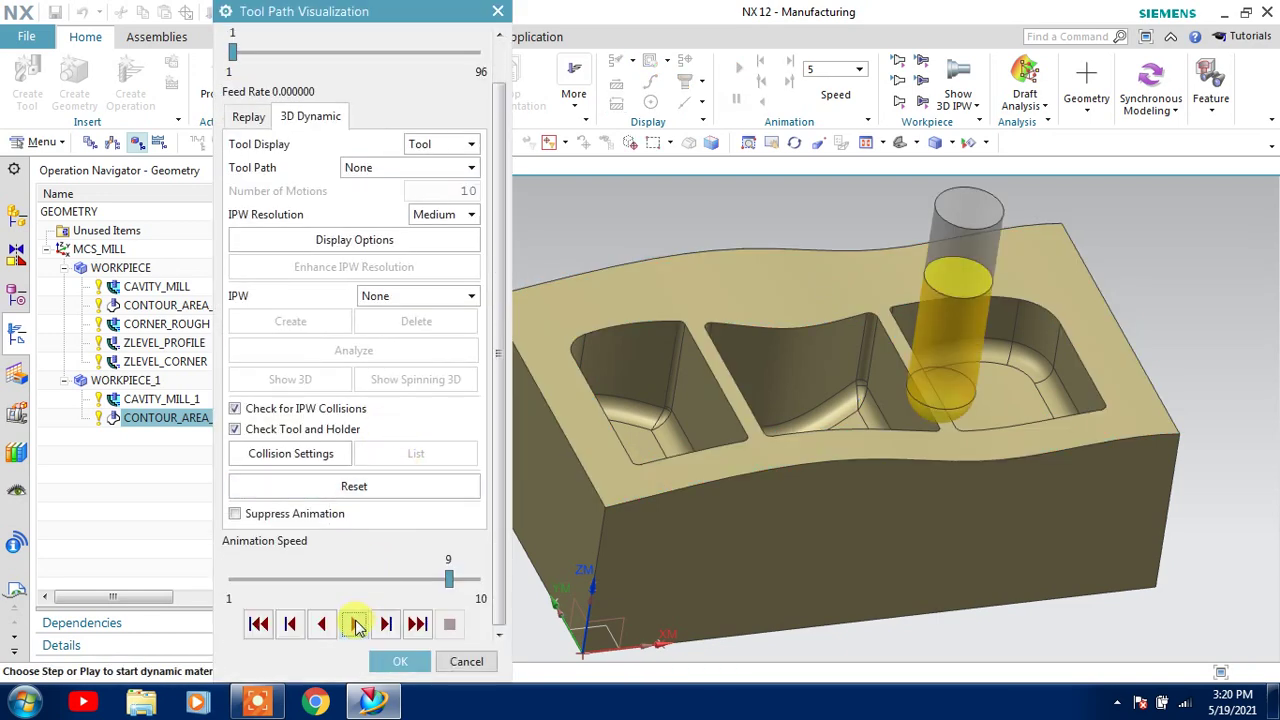
left_click(357, 625)
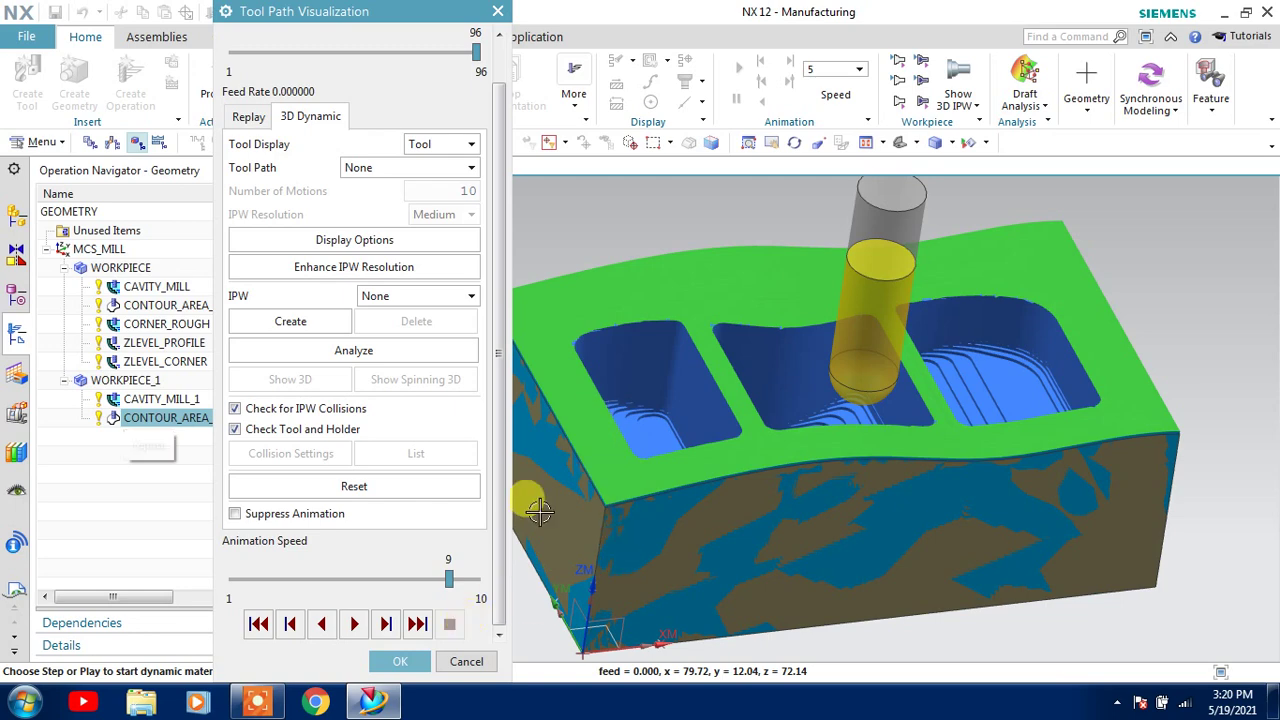
left_click(403, 662)
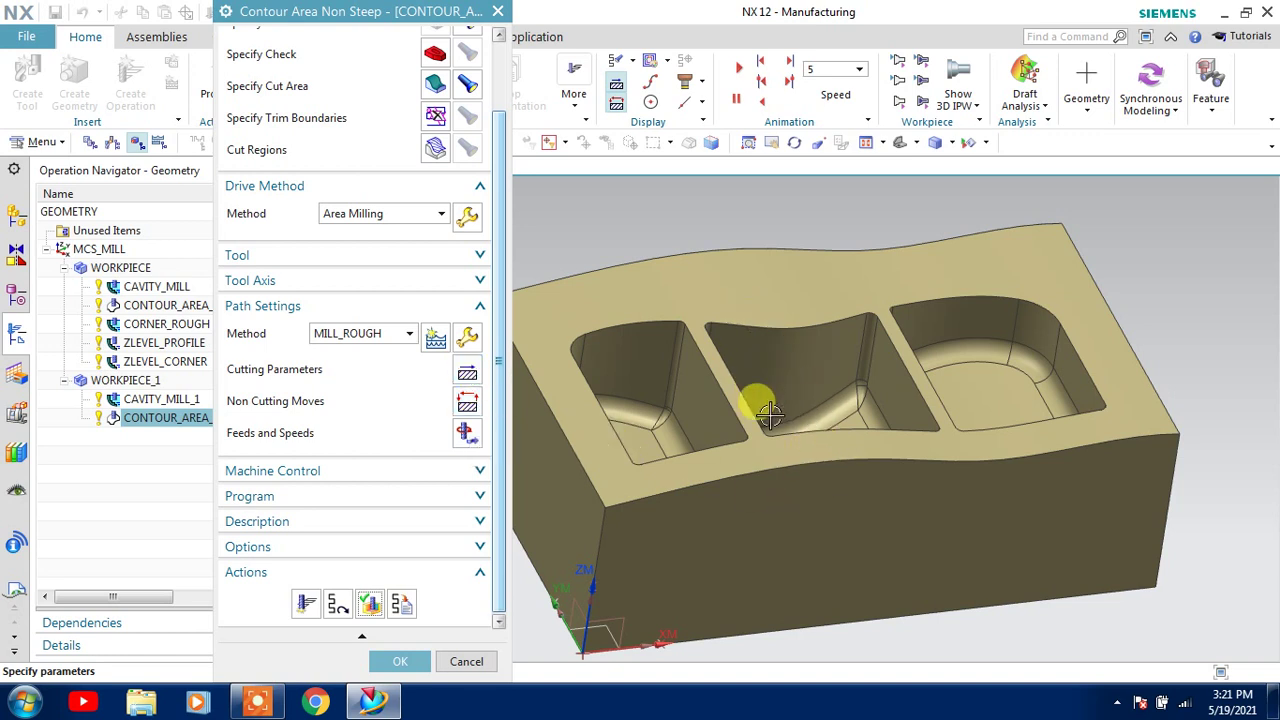
Set part stock offset 3 and multi-depth cutting with Increment step method of 1.
left_click(474, 374)
left_click(406, 73)
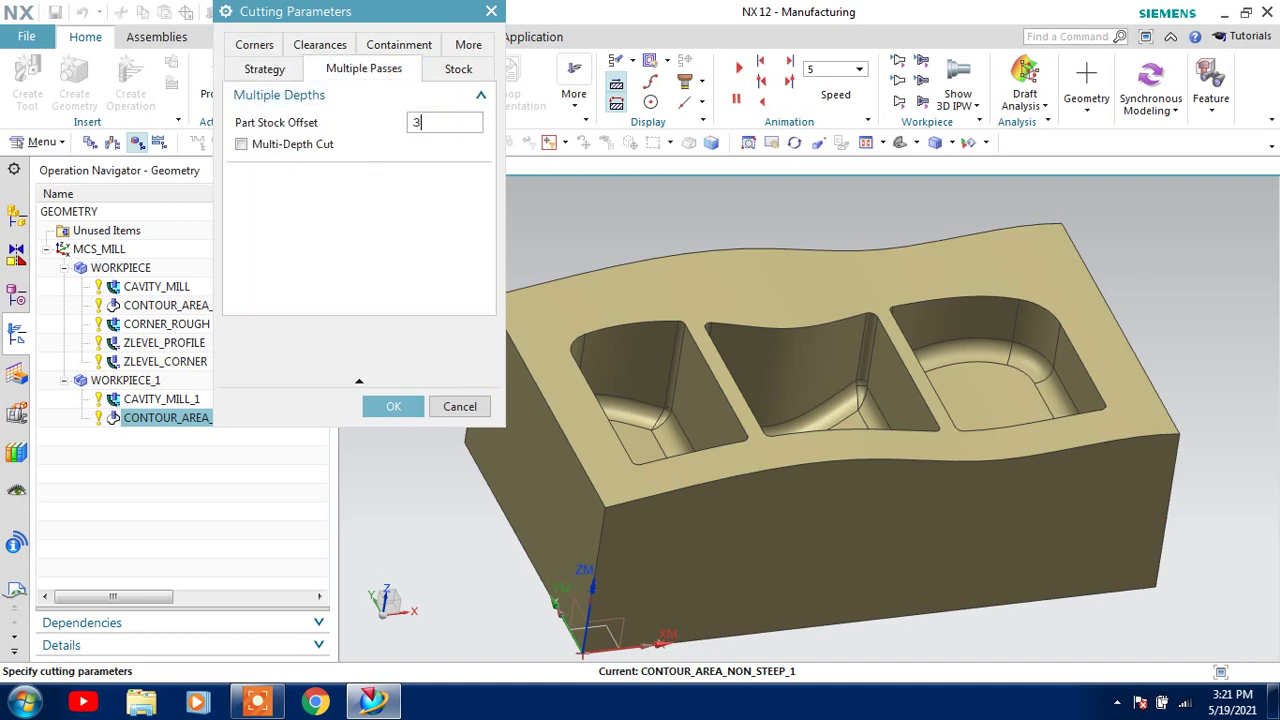
left_click(303, 150)
left_click(420, 167)
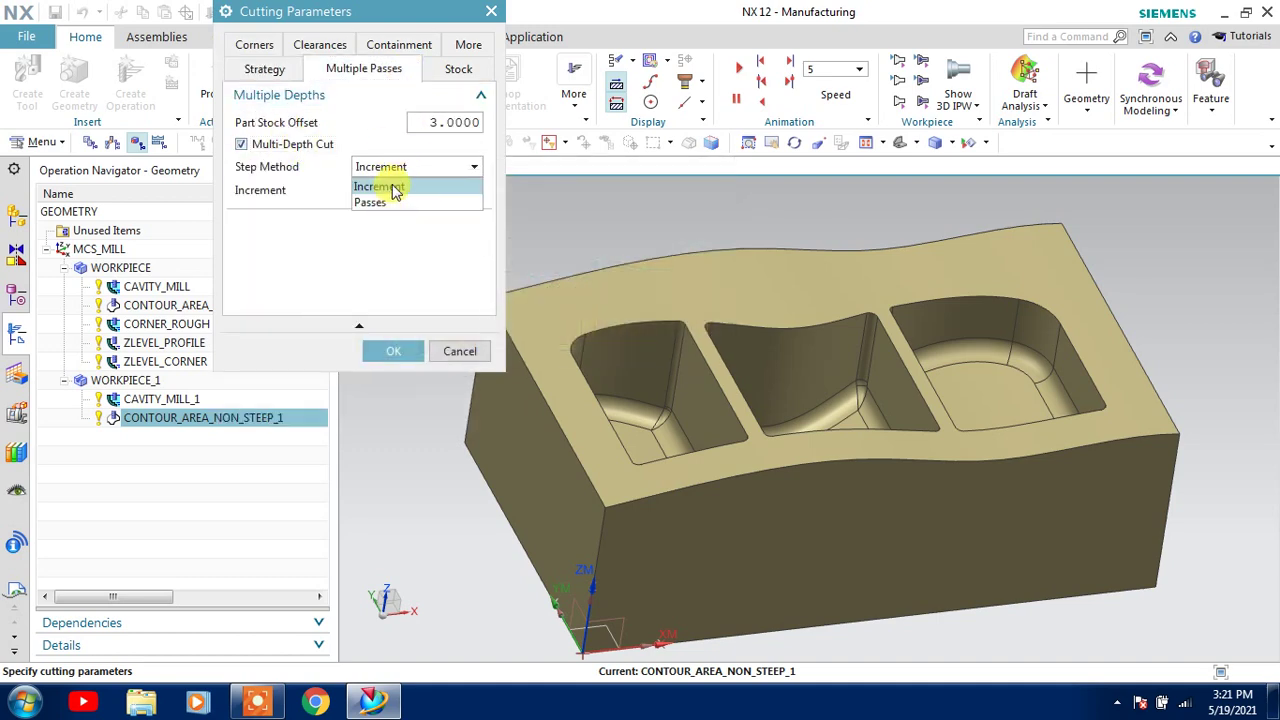
left_click(415, 168)
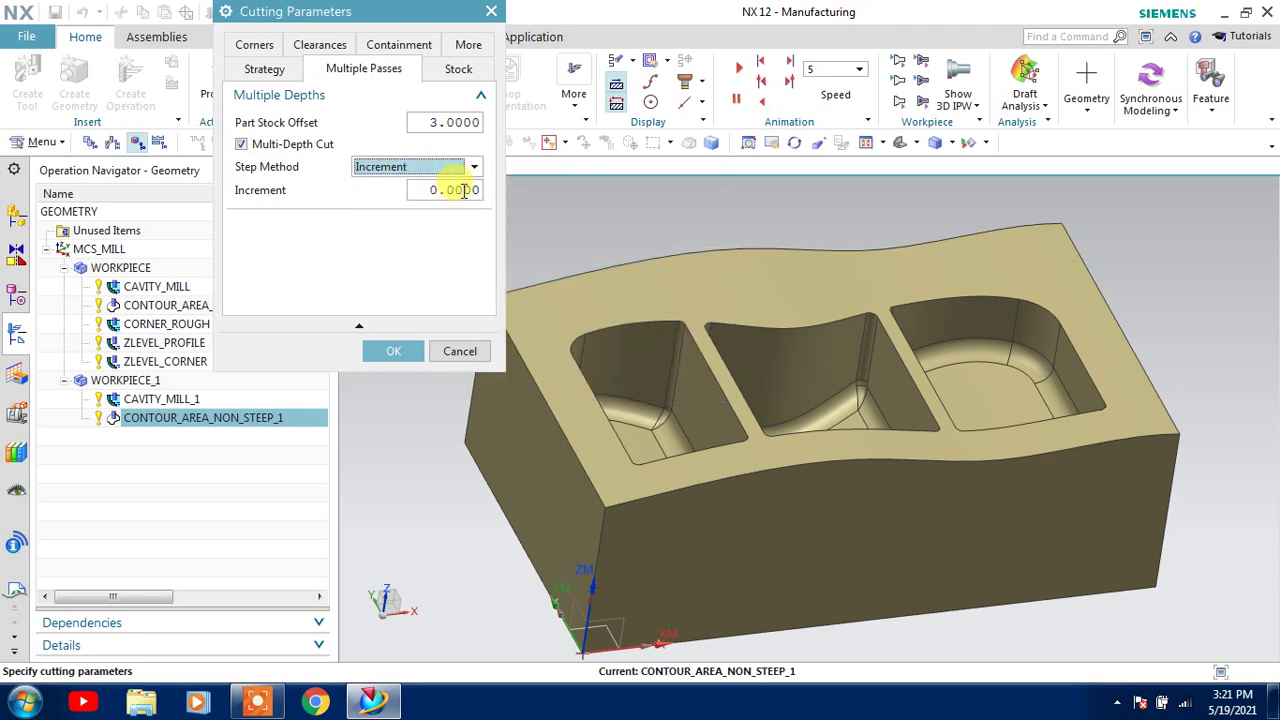
double_click(462, 191)
type("1")
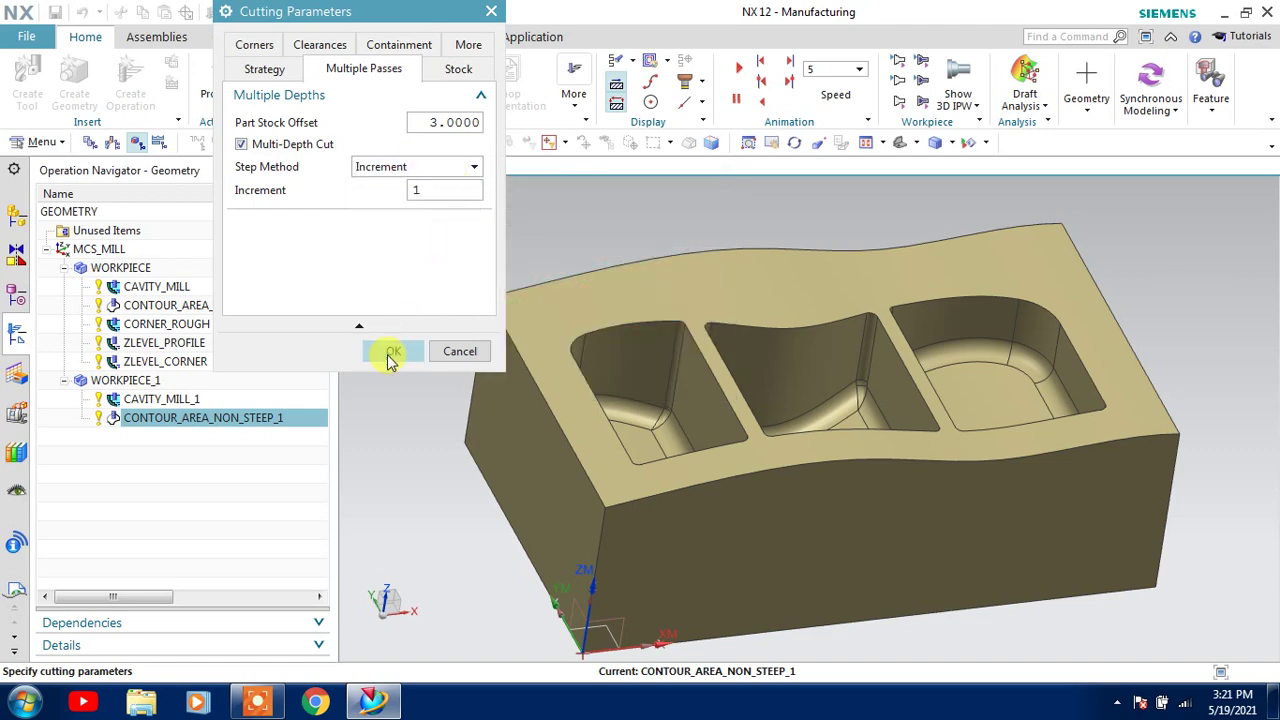
left_click(390, 355)
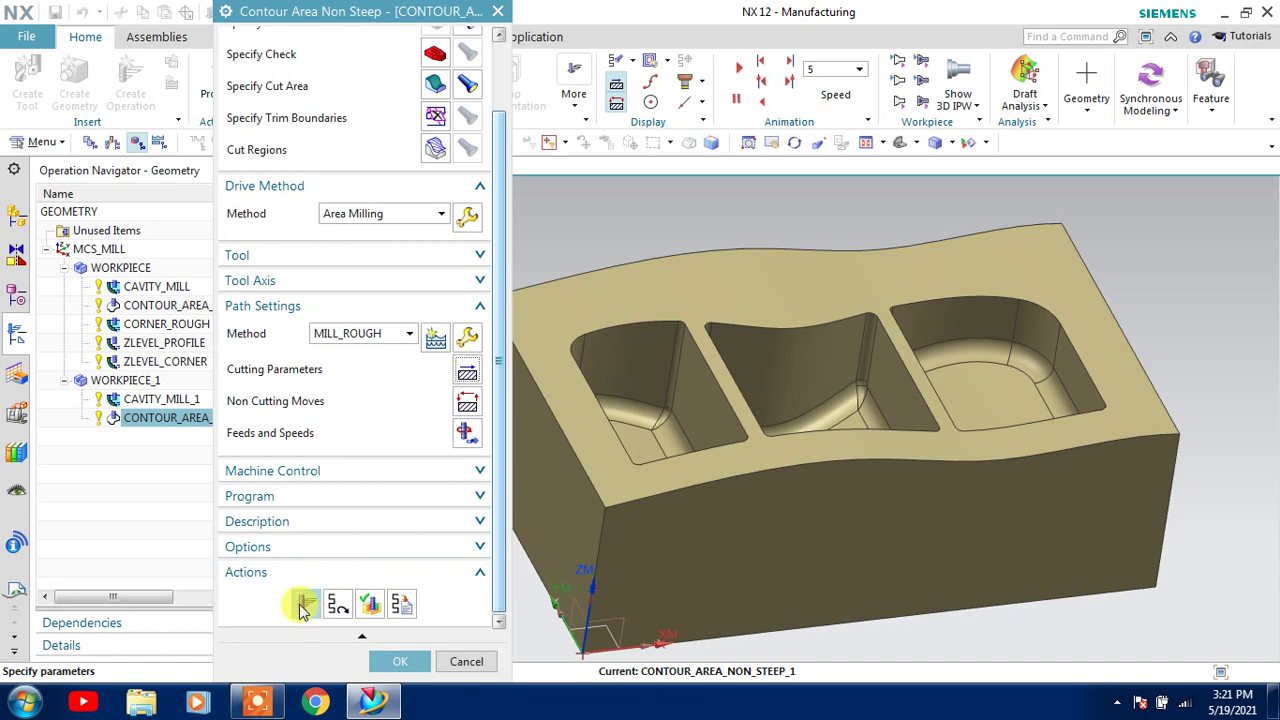
Regenerate the layered contour area toolpath and view it looking down into the pockets.
left_click(305, 605)
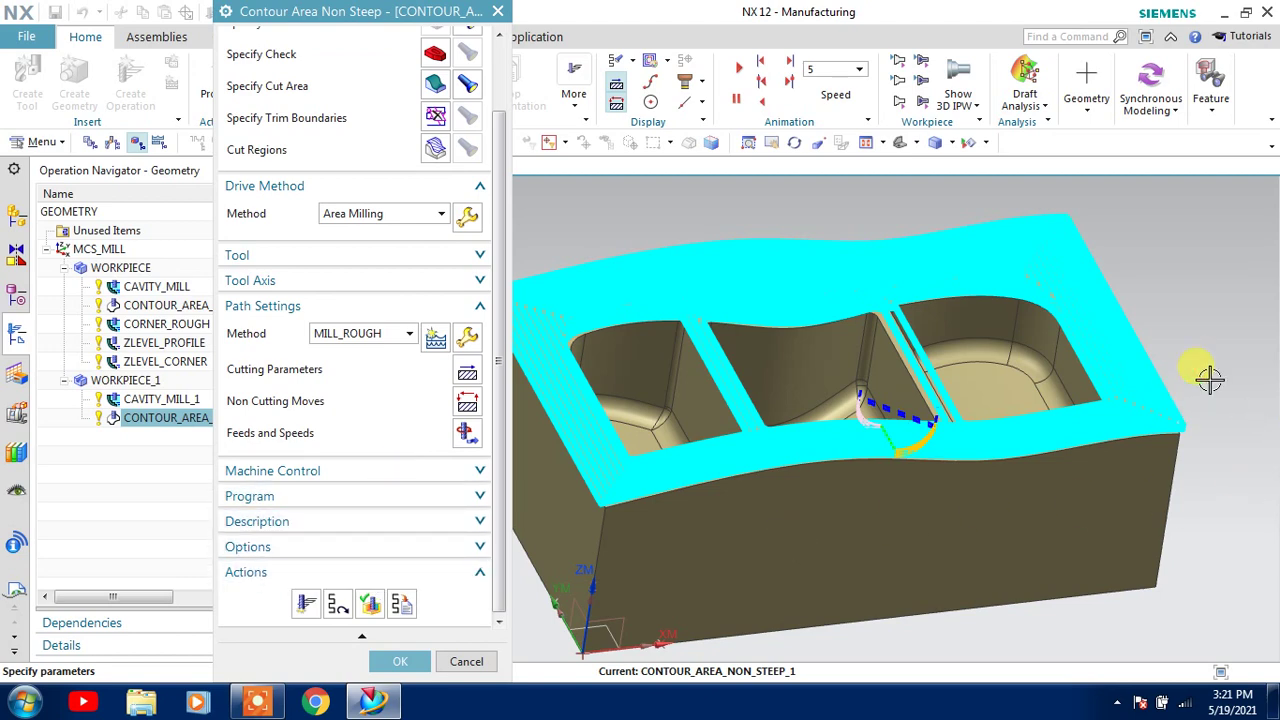
middle_click_drag(1202, 373, 1180, 325)
scroll(1157, 334, "up", 3)
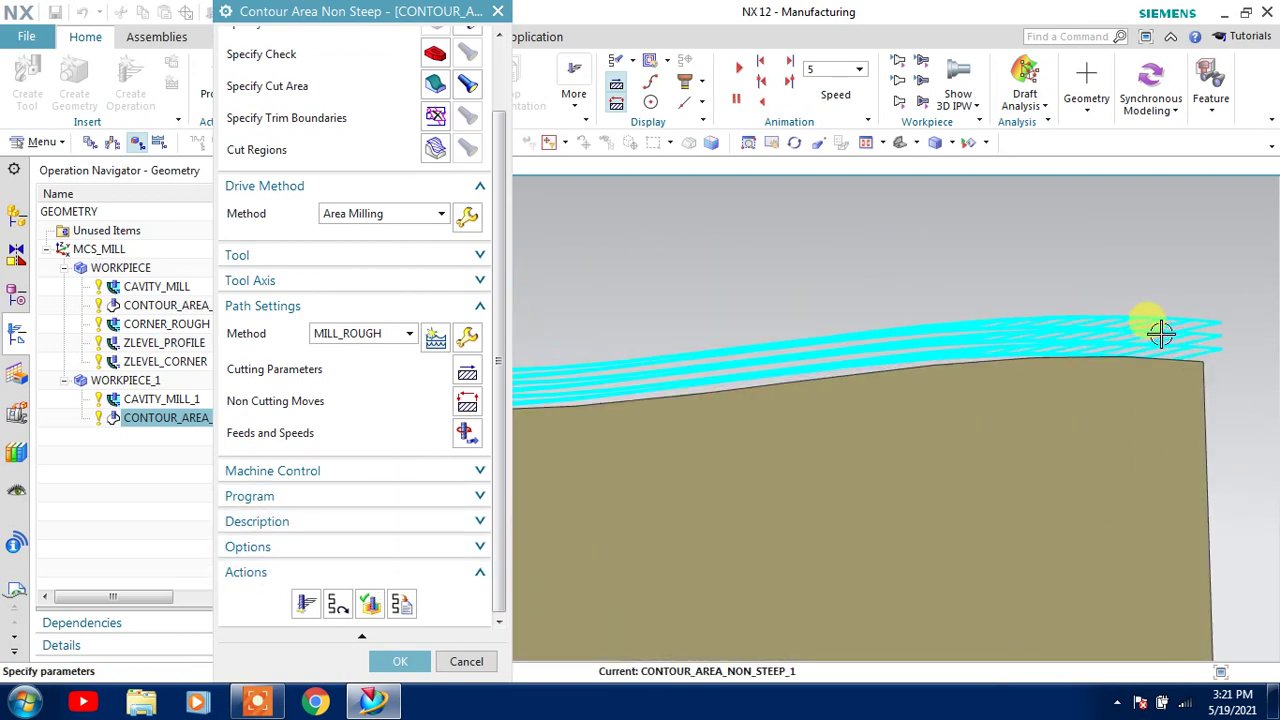
scroll(1180, 294, "up", 2)
mouse_move(1193, 399)
middle_mouse_down()
mouse_move(873, 322)
mouse_move(891, 323)
mouse_move(873, 350)
mouse_move(860, 330)
middle_mouse_up()
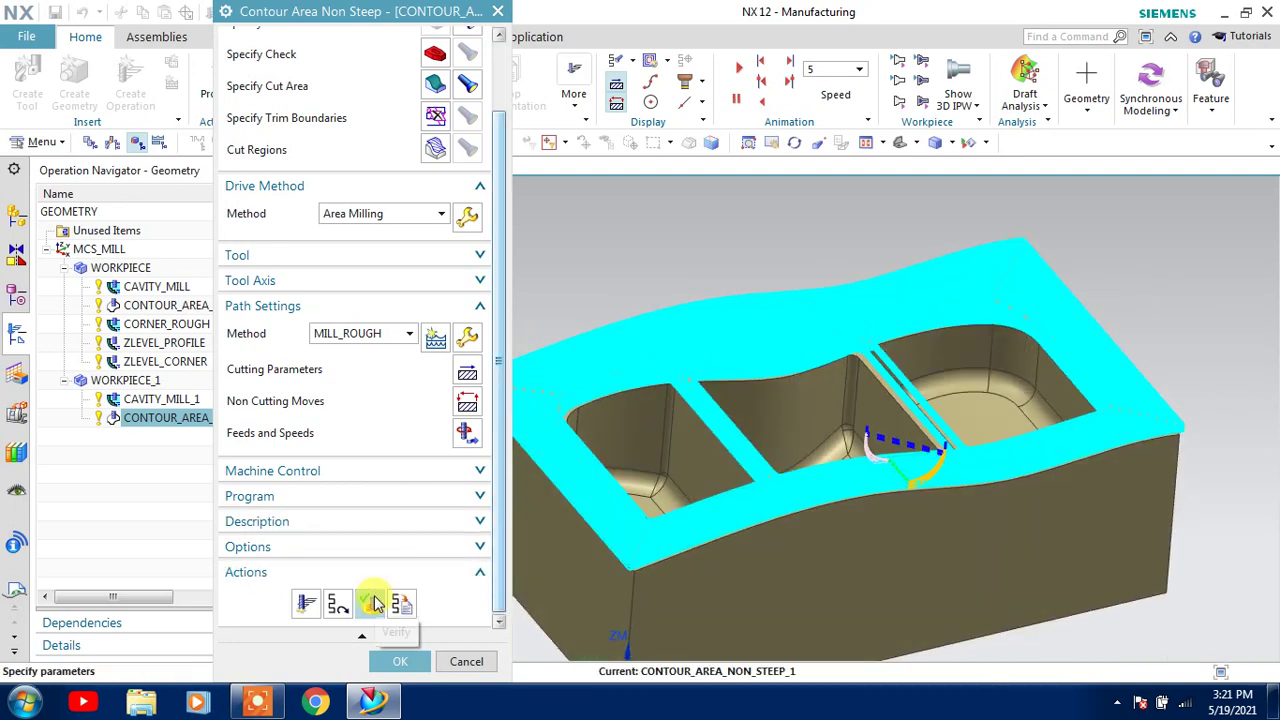
Simulate the layered CONTOUR_AREA_NON_STEEP_1 toolpath in 3D through all 286 motions.
left_click(370, 603)
scroll(407, 395, "down", 1)
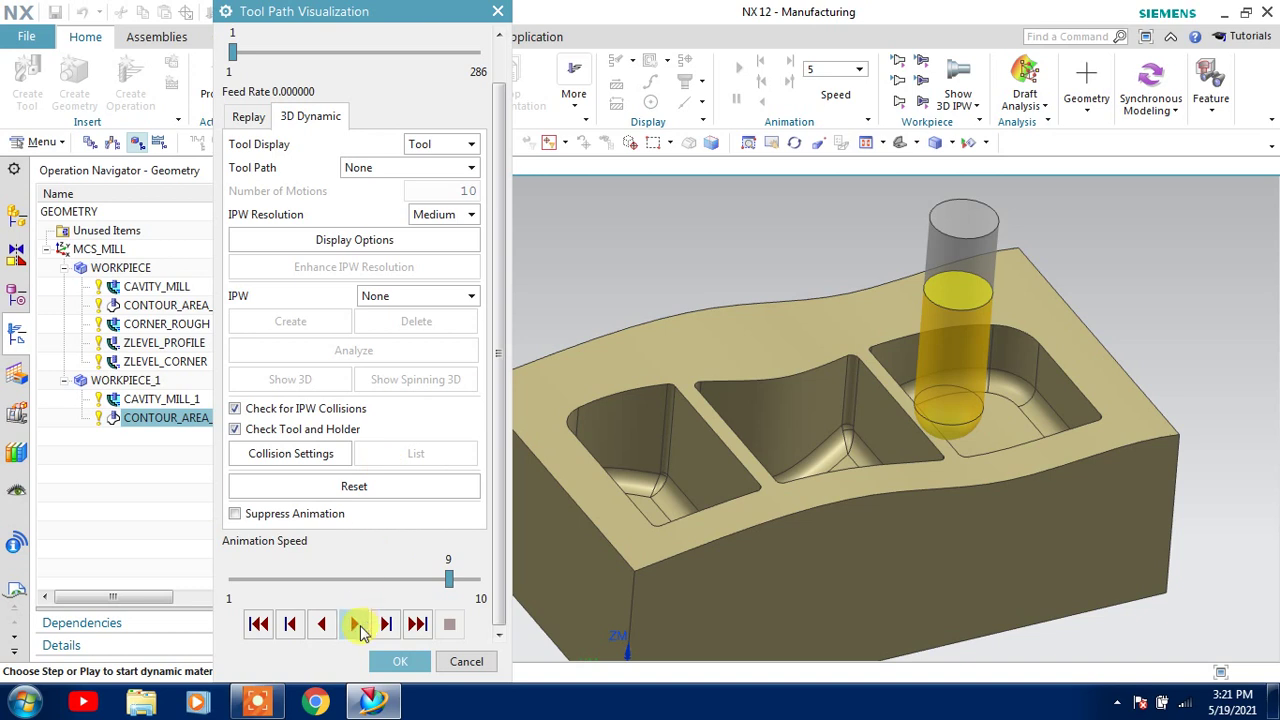
left_click(356, 624)
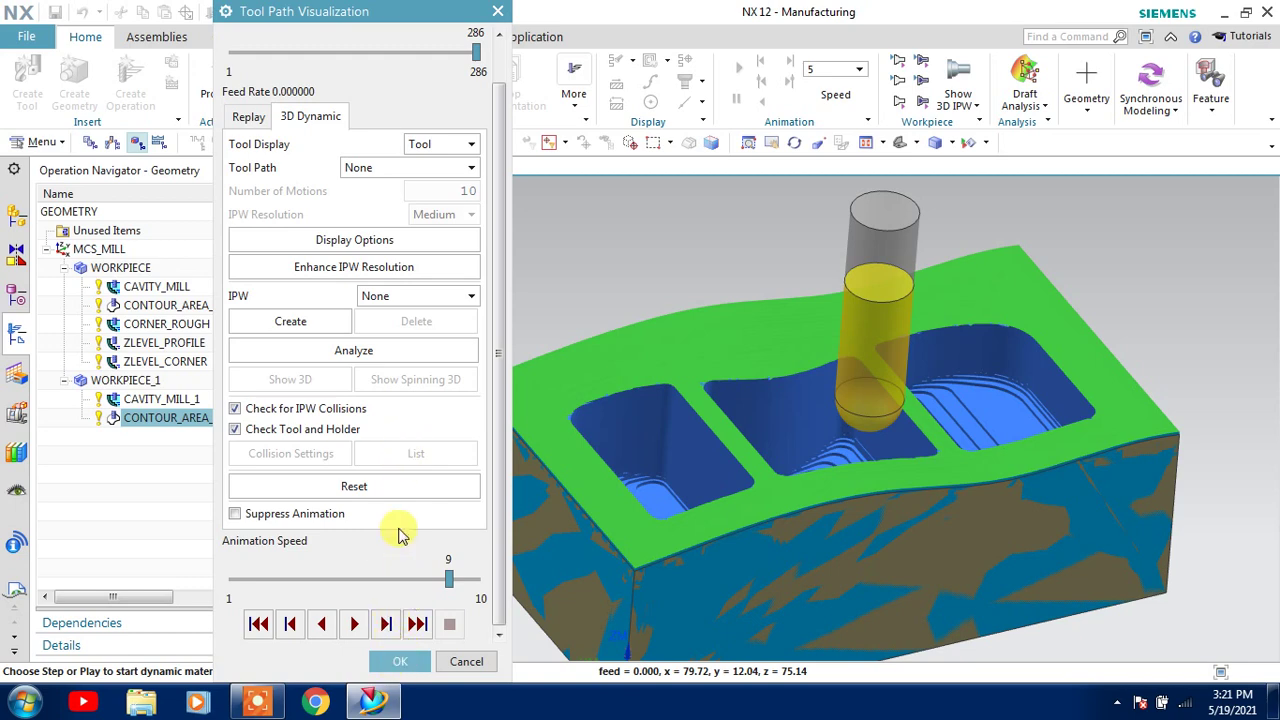
Accept CONTOUR_AREA_NON_STEEP_1, then copy and paste it into WORKPIECE_1.
left_click(405, 662)
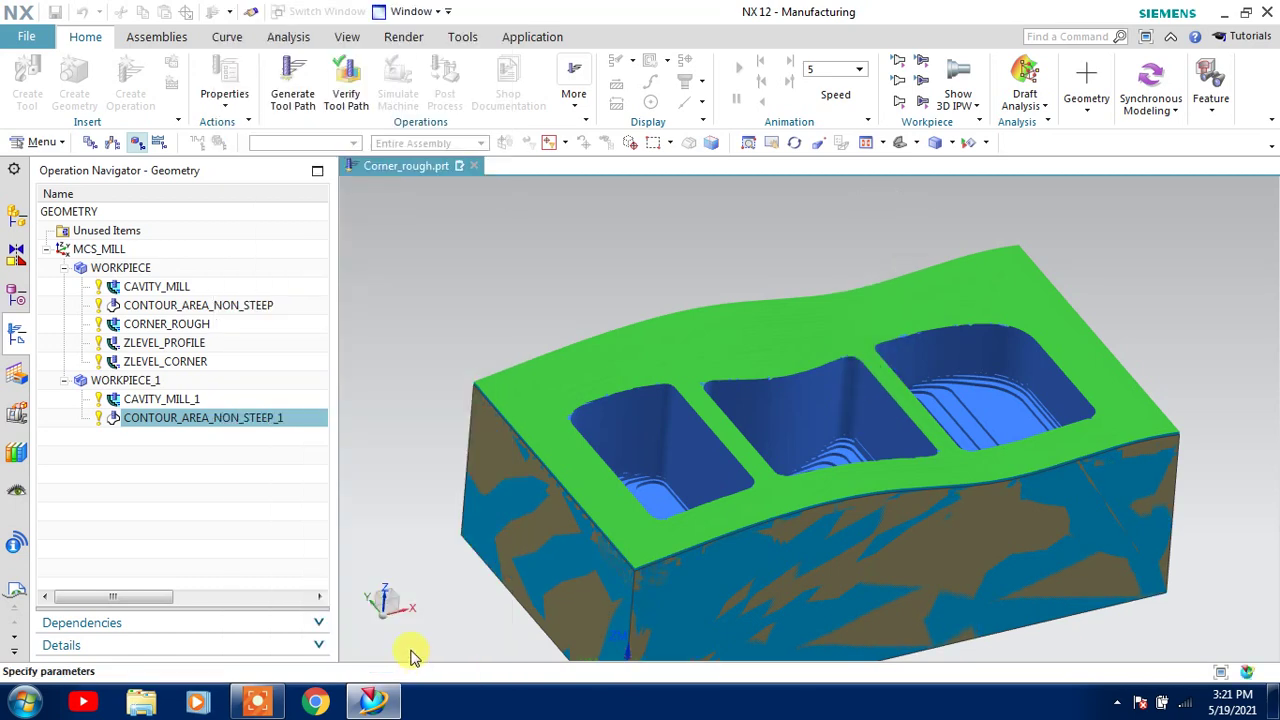
left_click(405, 662)
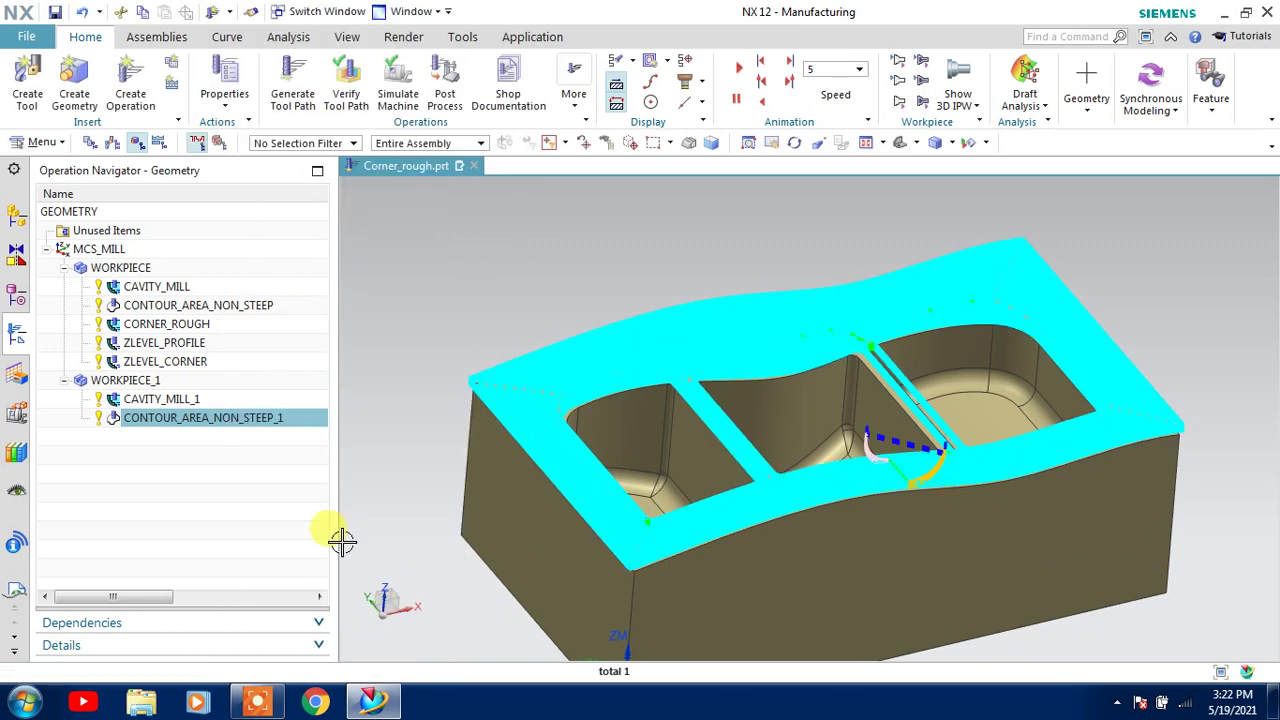
right_click(257, 426)
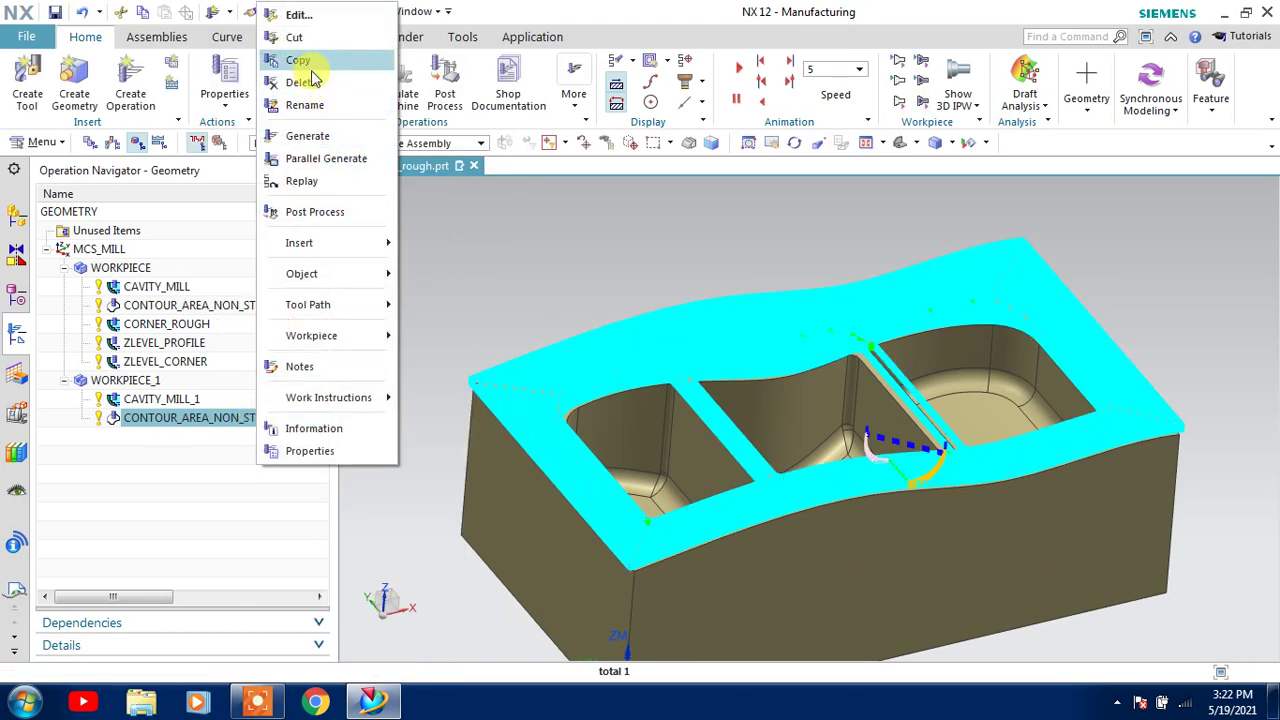
left_click(320, 57)
left_click(152, 380)
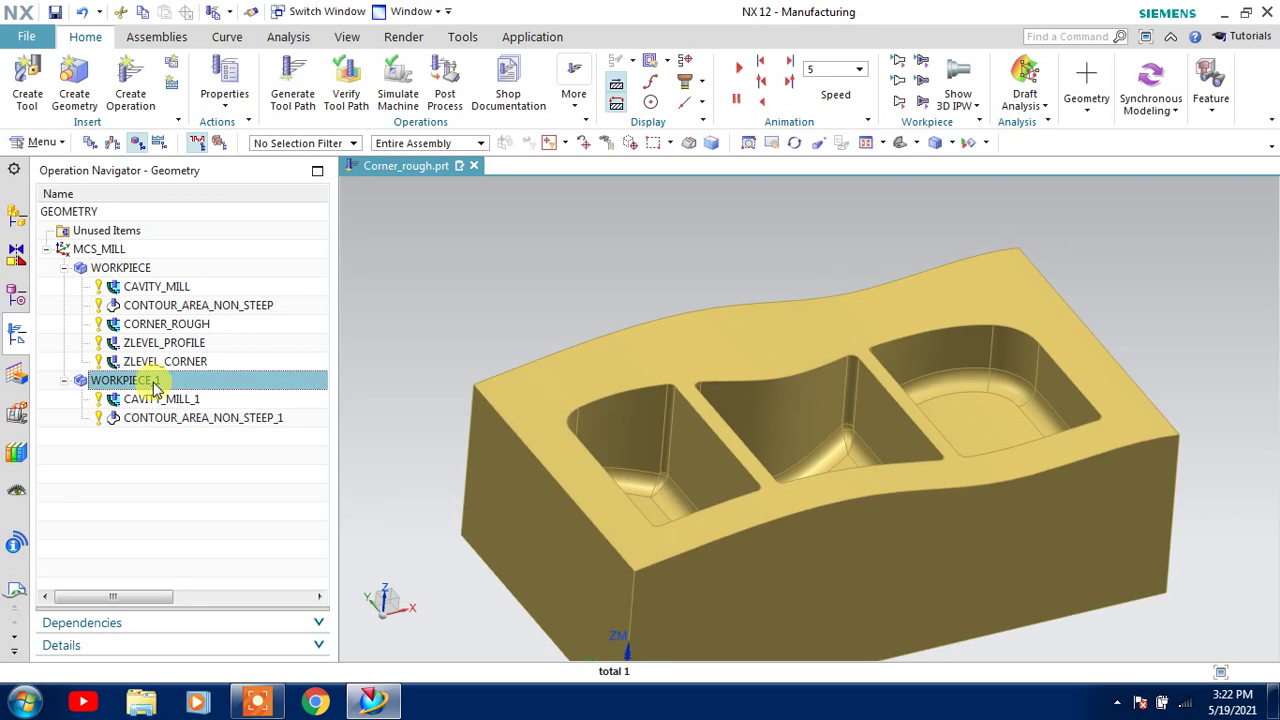
right_click(157, 382)
left_click(211, 104)
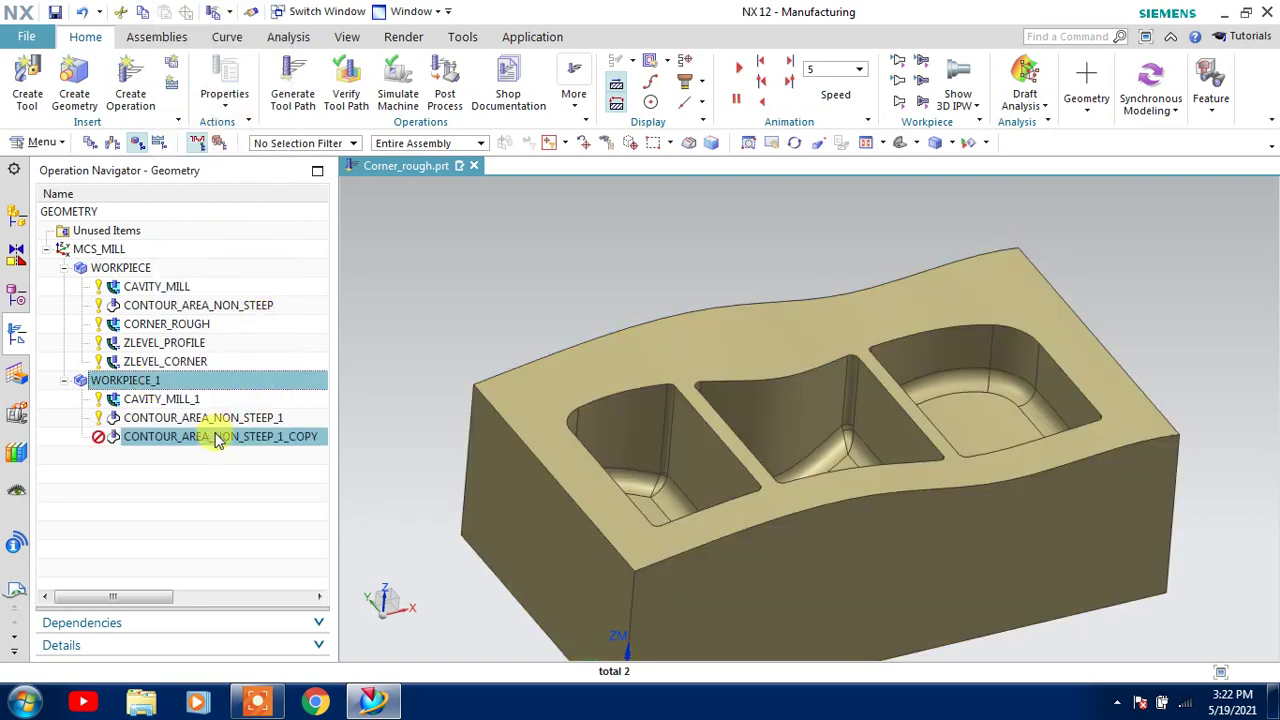
Open CONTOUR_AREA_NON_STEEP_1_COPY and set its machining method to MILL_FINISH.
left_click(213, 436)
double_click(213, 436)
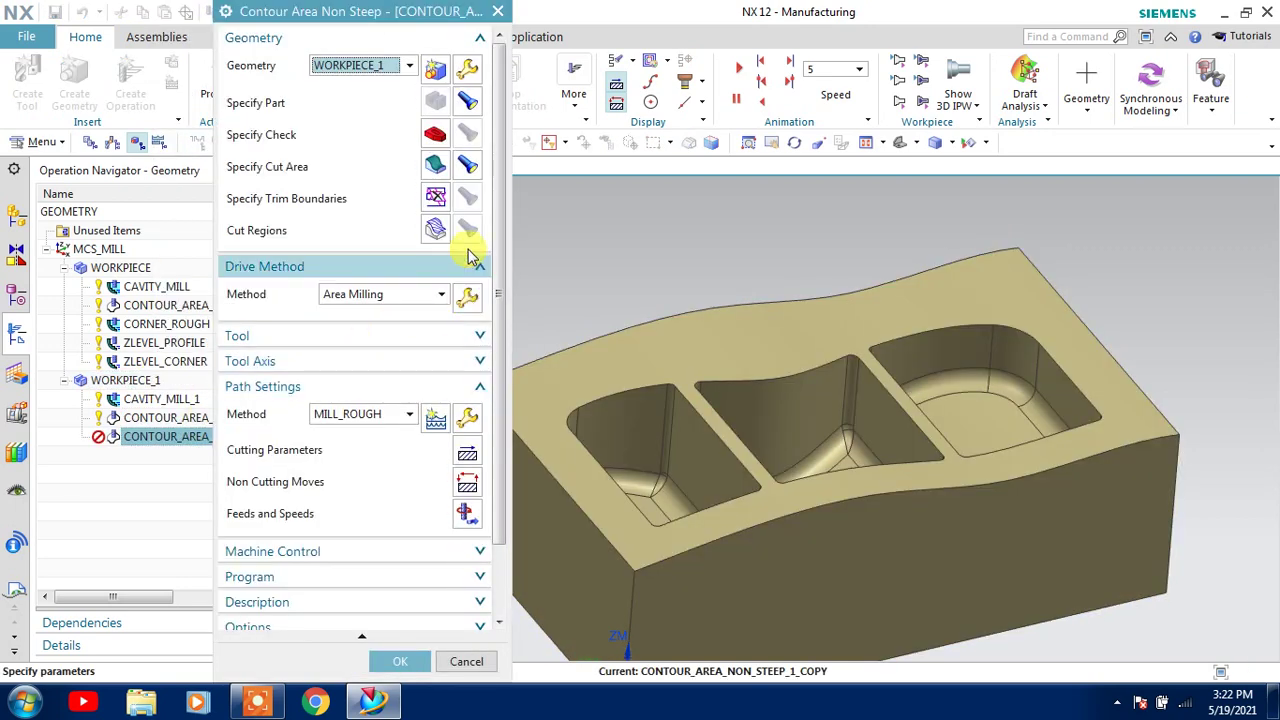
left_click(480, 303)
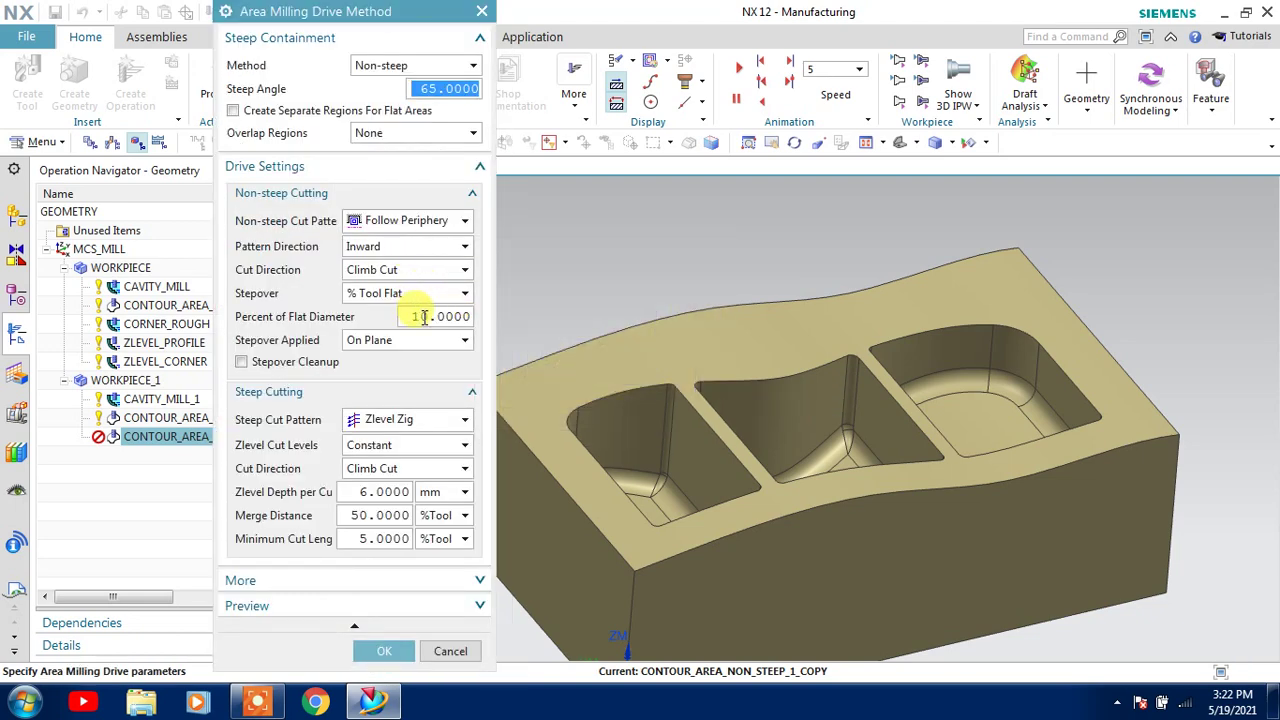
left_click(388, 652)
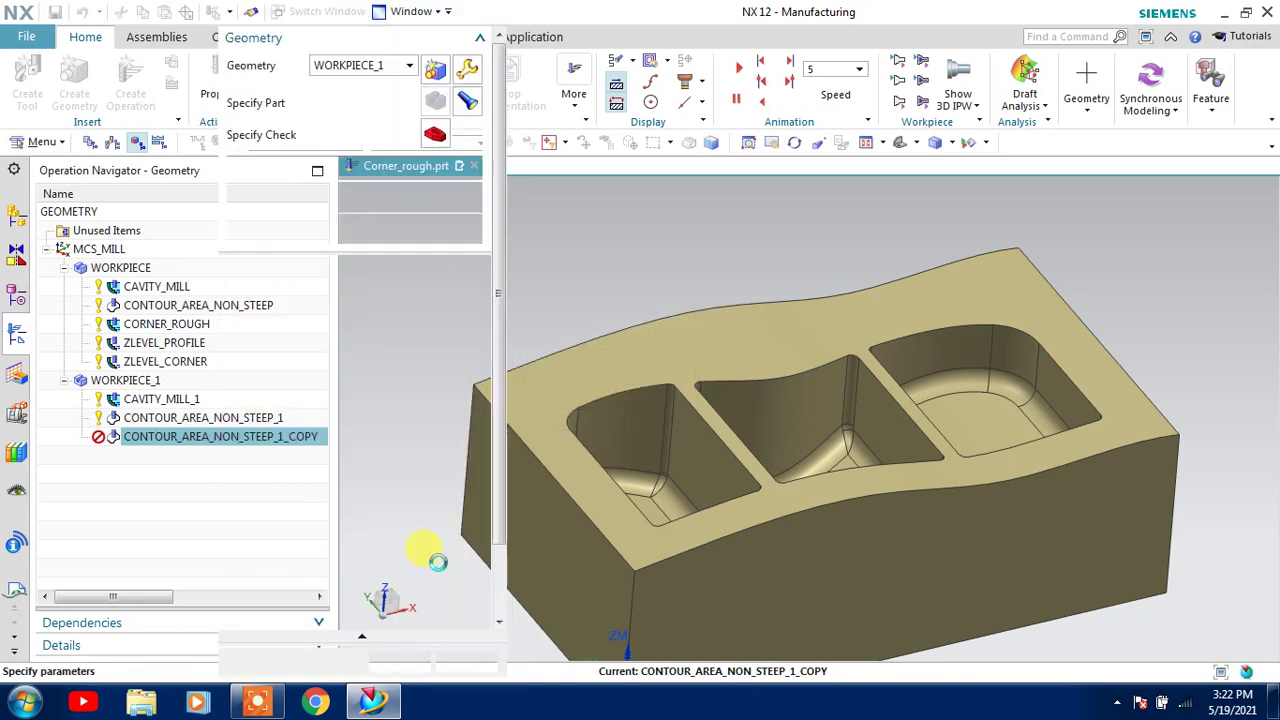
left_click(395, 414)
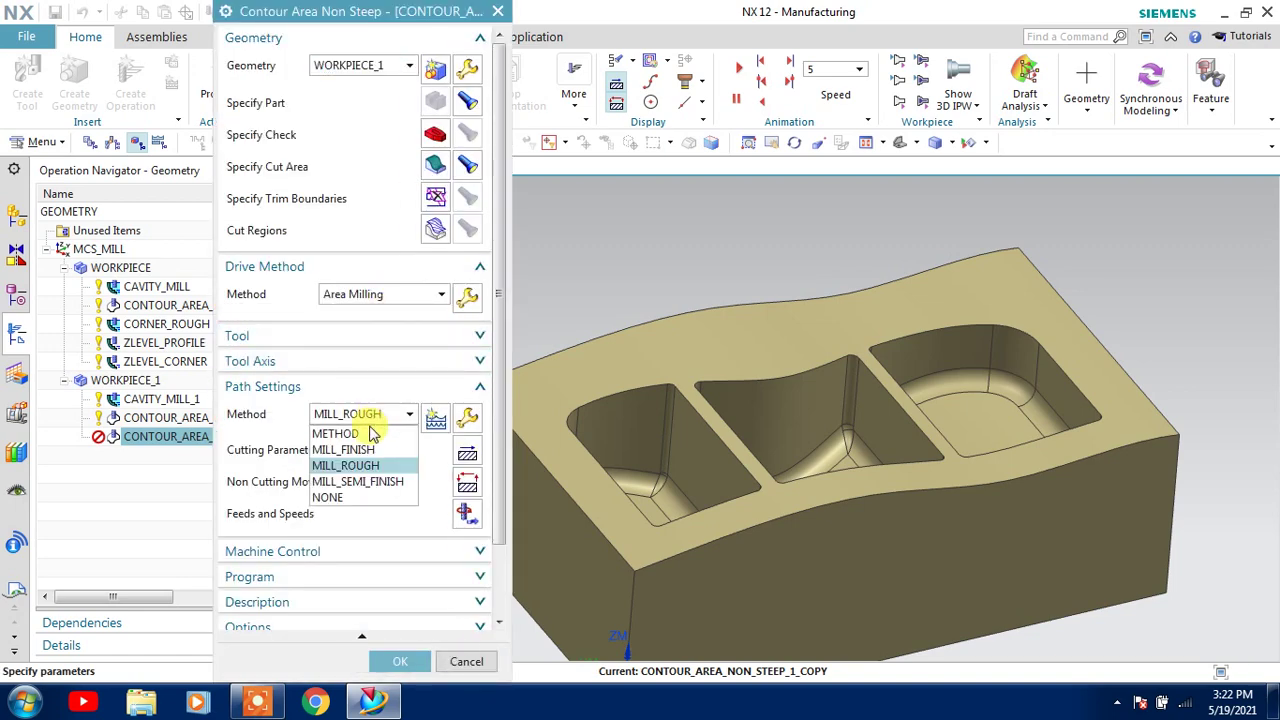
left_click(370, 450)
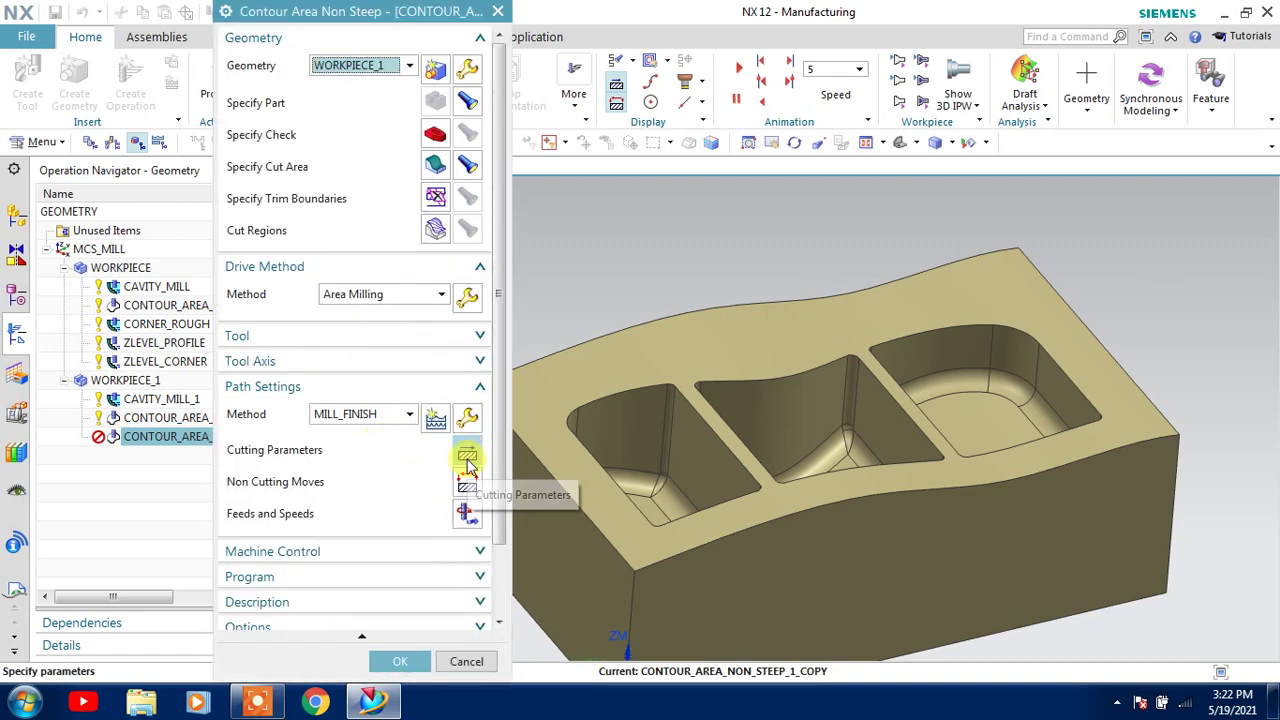
Turn off multi-depth cutting, then generate and verify the copy's 147-motion toolpath.
left_click(468, 458)
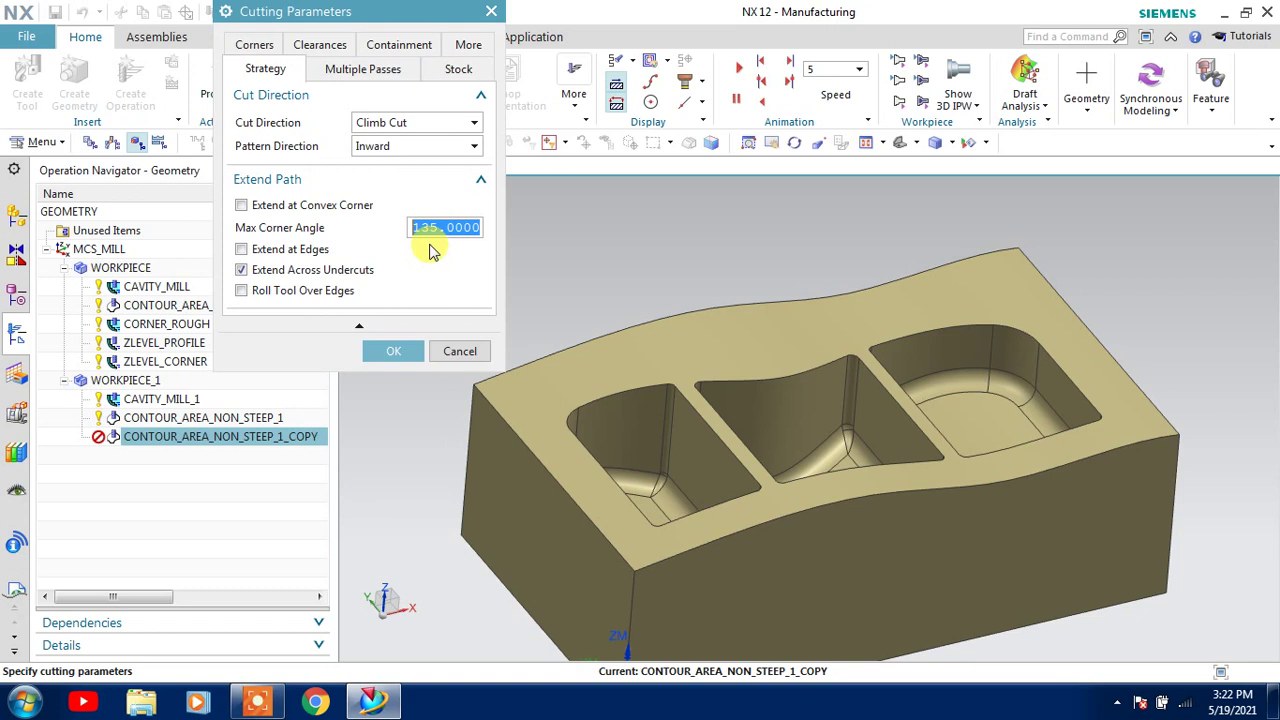
left_click(330, 70)
left_click(242, 144)
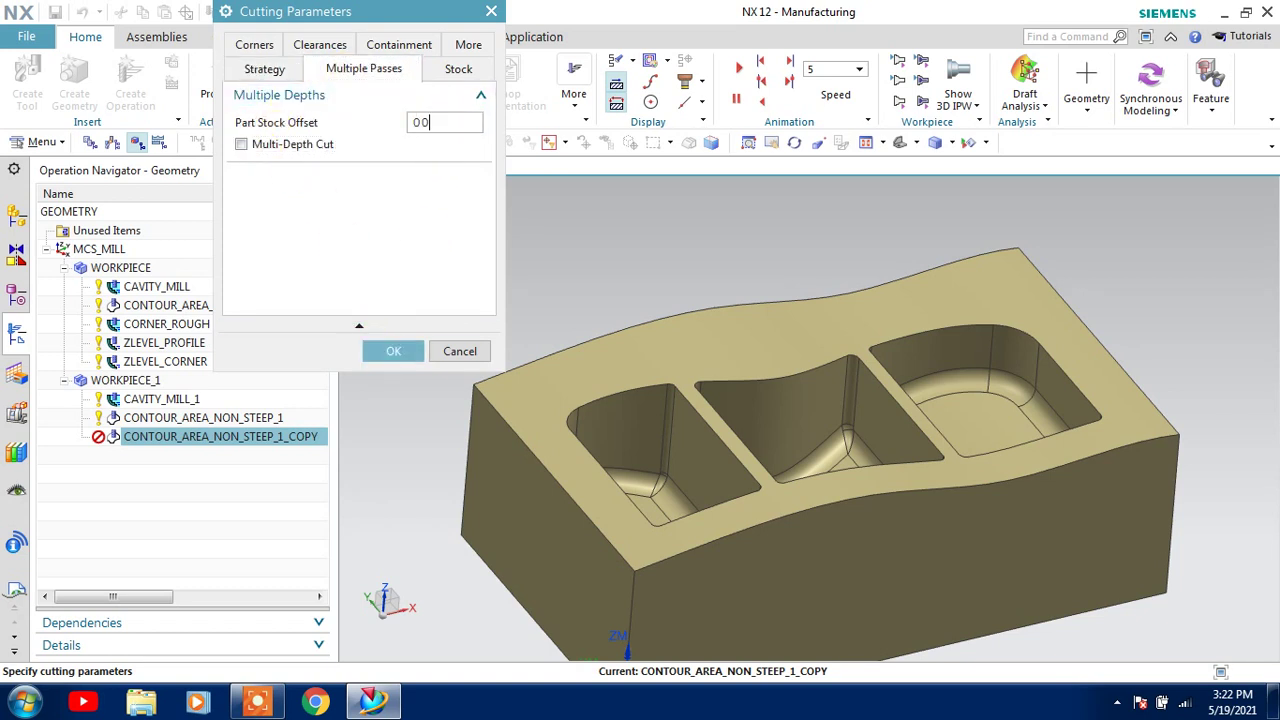
left_click(395, 352)
scroll(340, 480, "down", 3)
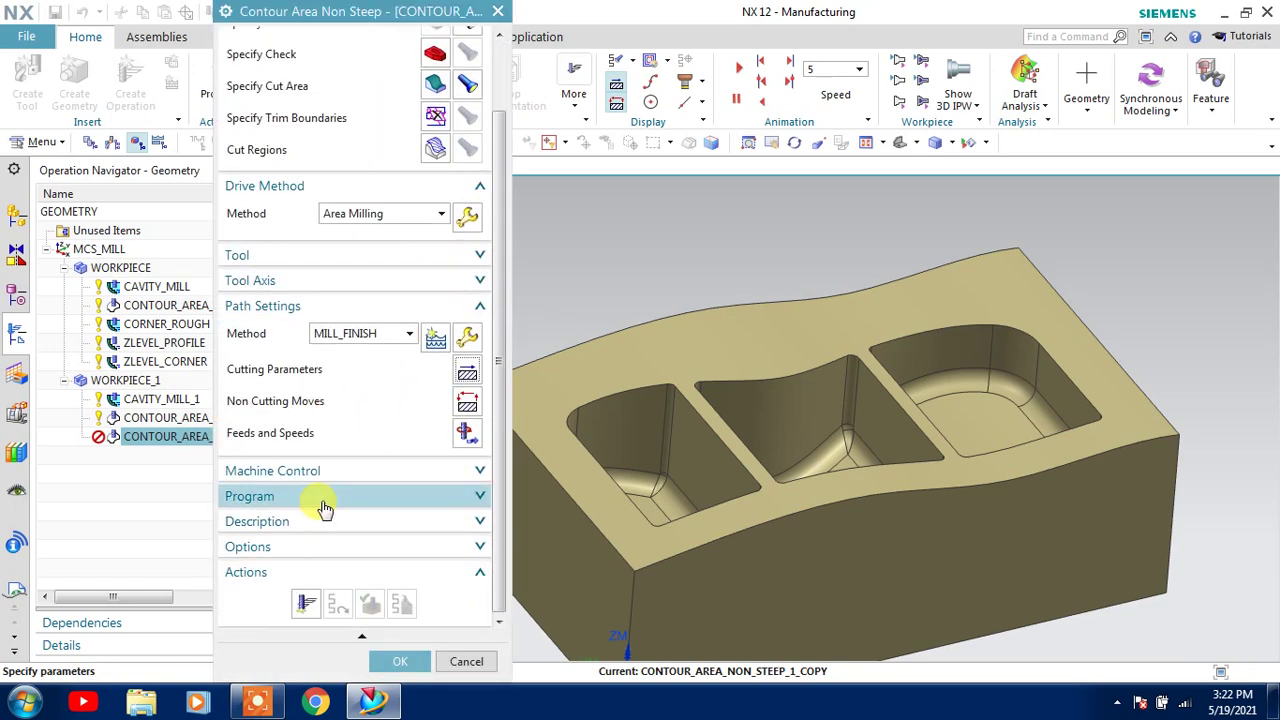
left_click(306, 603)
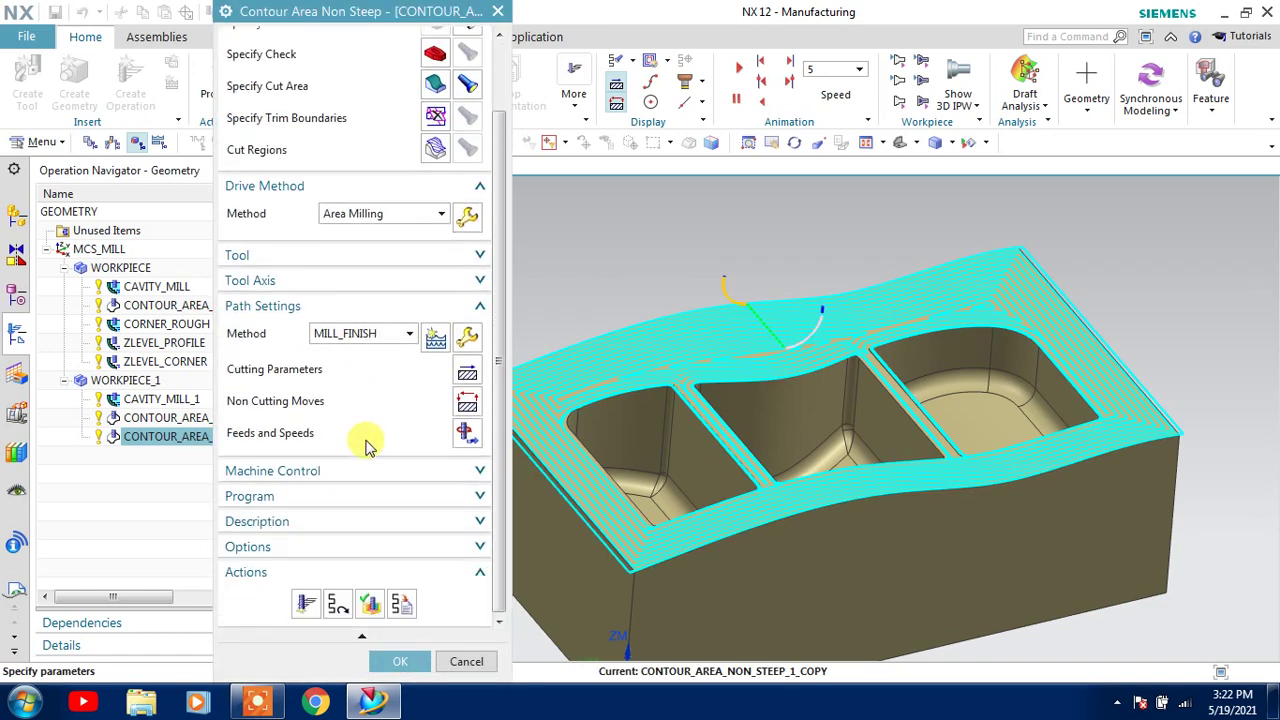
left_click(370, 603)
Play all 147 motions of the copy's finishing simulation and close verification.
scroll(416, 486, "down", 2)
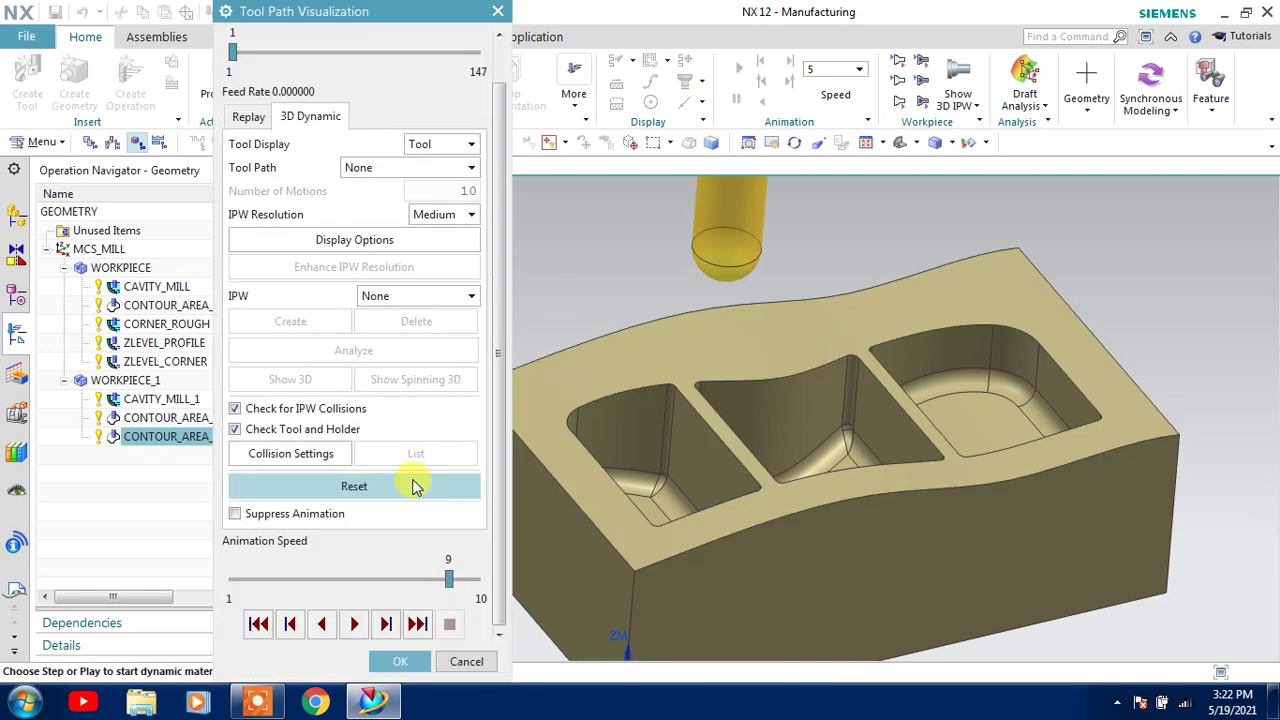
left_click(350, 624)
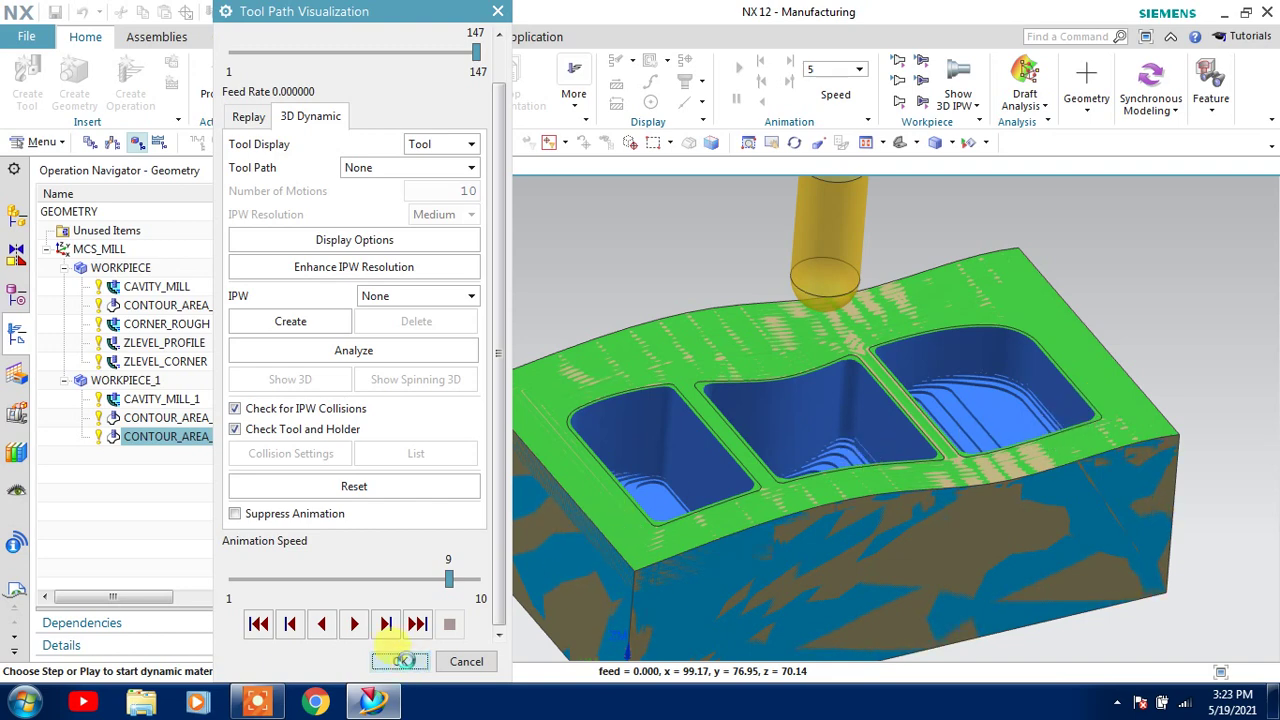
left_click(400, 660)
Accept the contour copy and create a Corner Rough operation CORNER_ROUGH_1 using tool MILL_4.
left_click(400, 662)
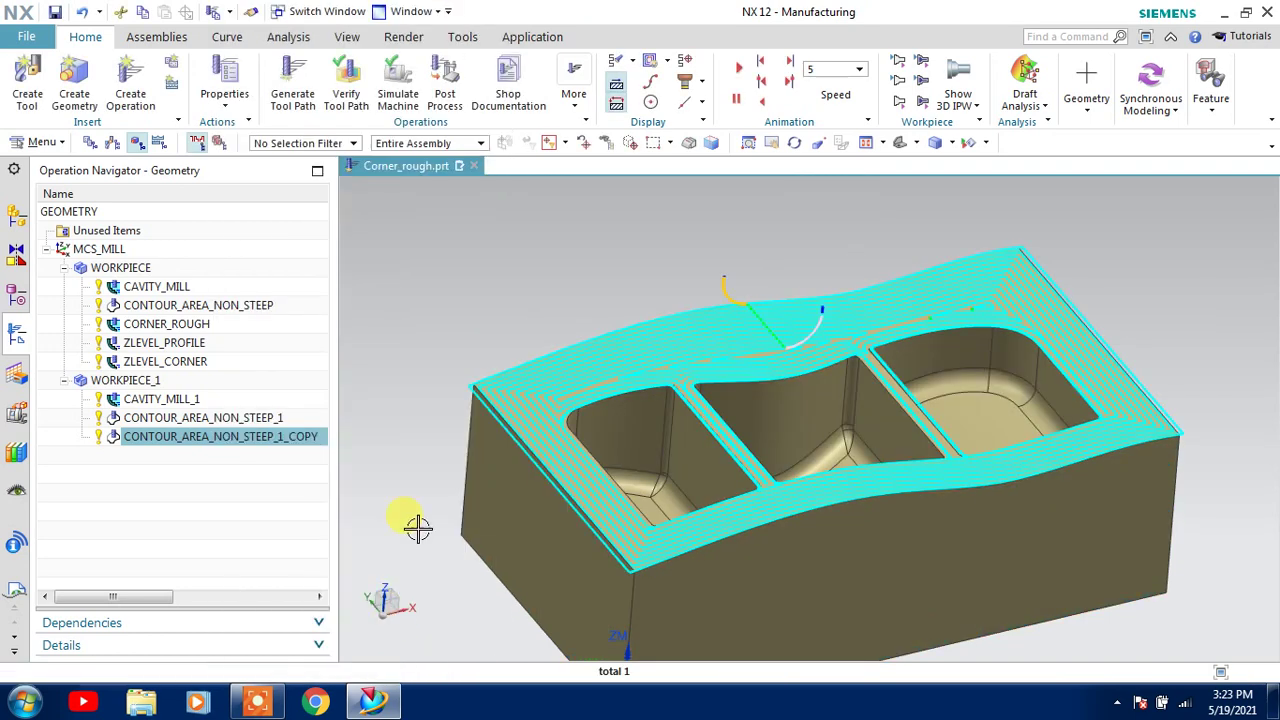
left_click(130, 85)
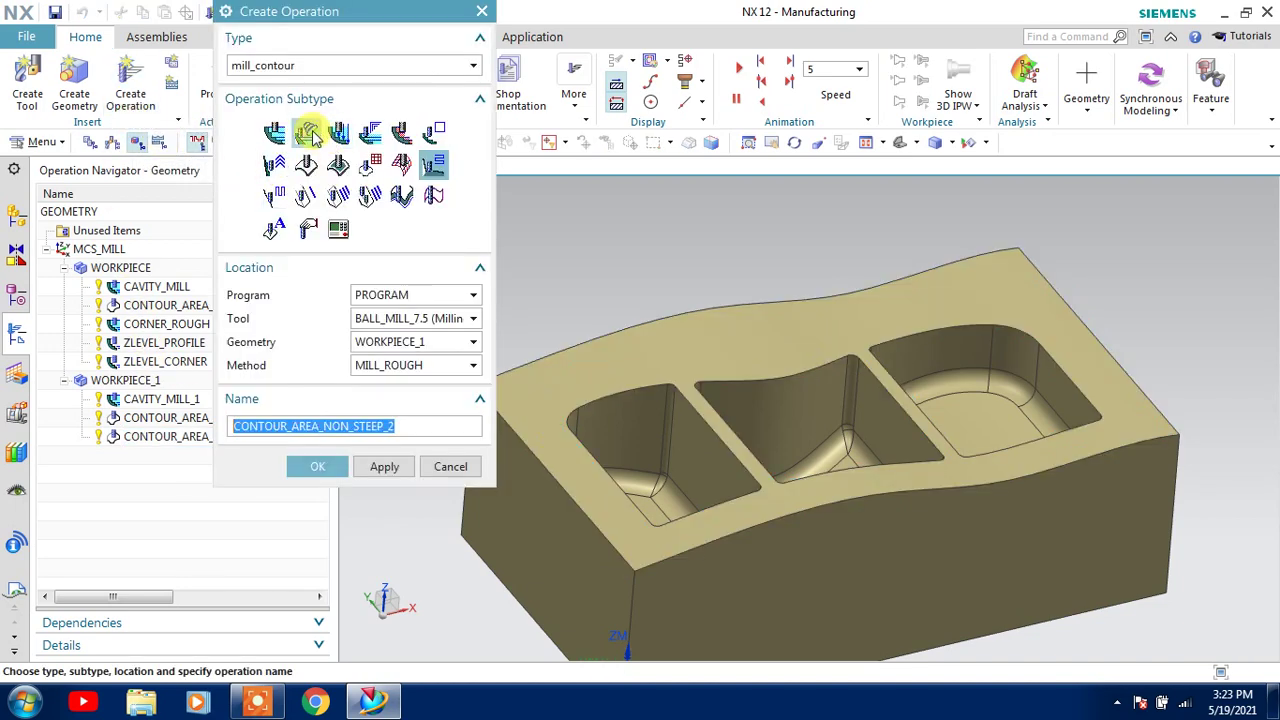
left_click(372, 138)
left_click(385, 319)
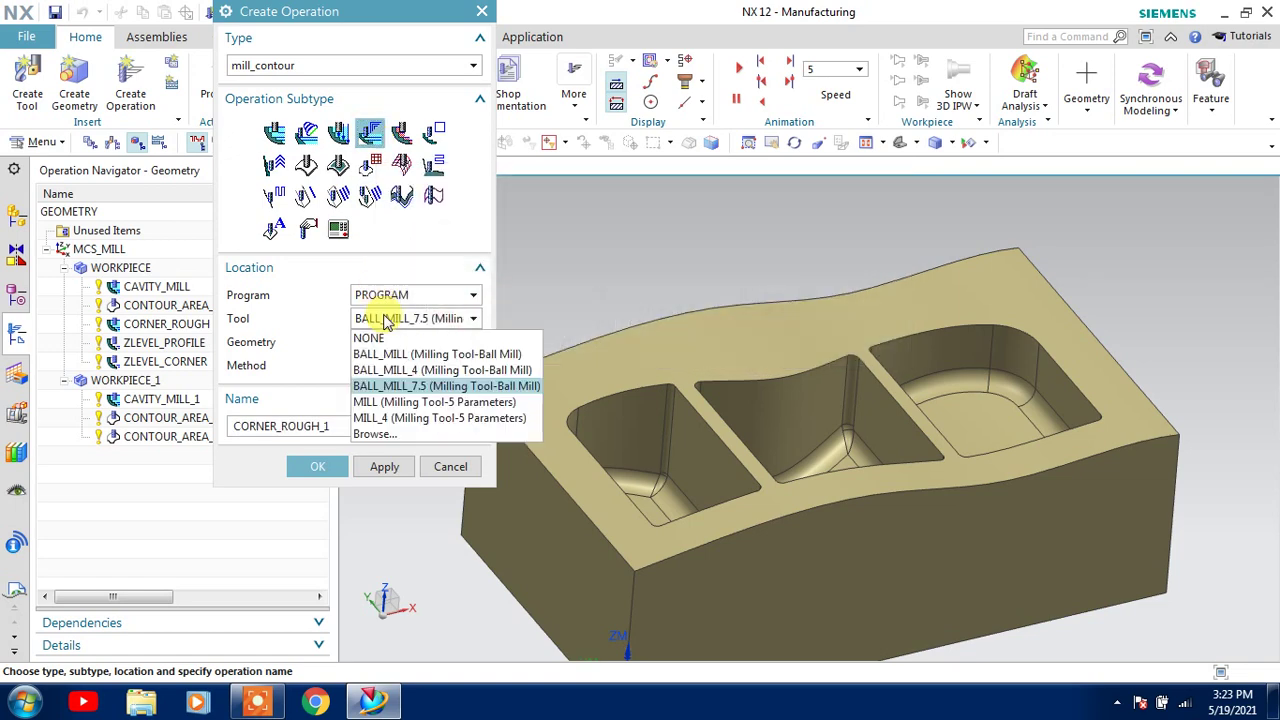
left_click(397, 420)
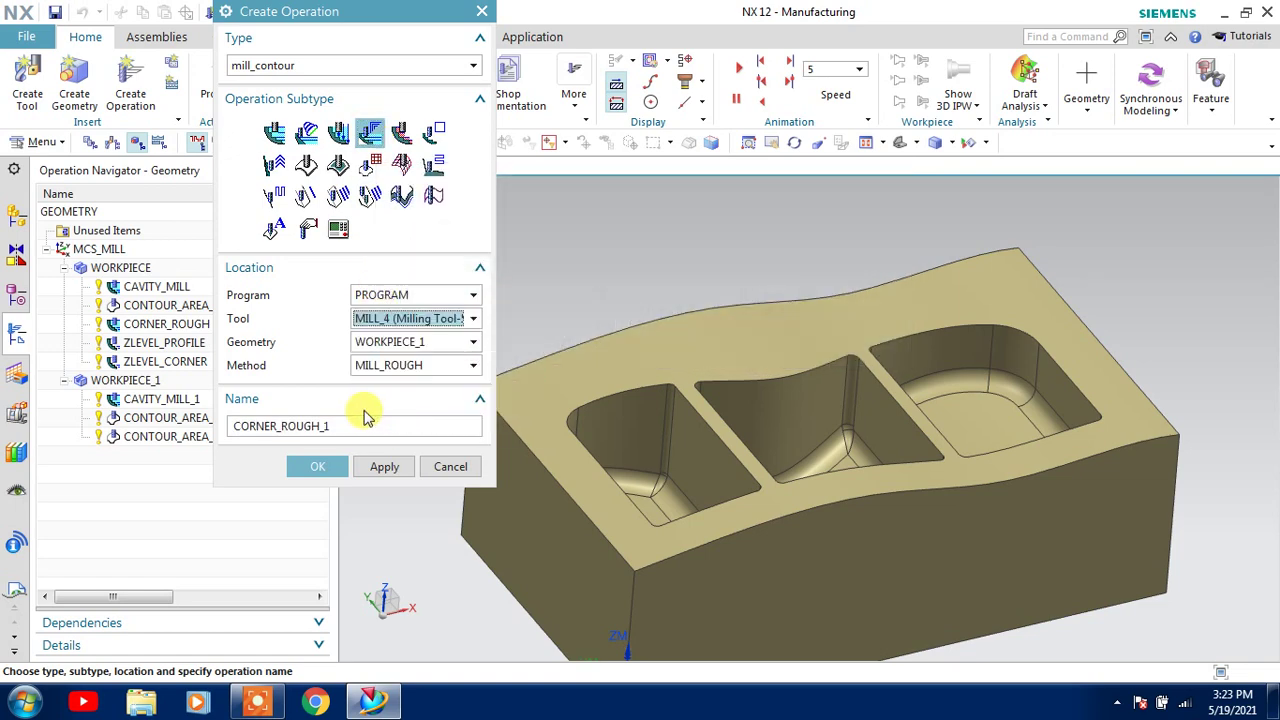
left_click(318, 467)
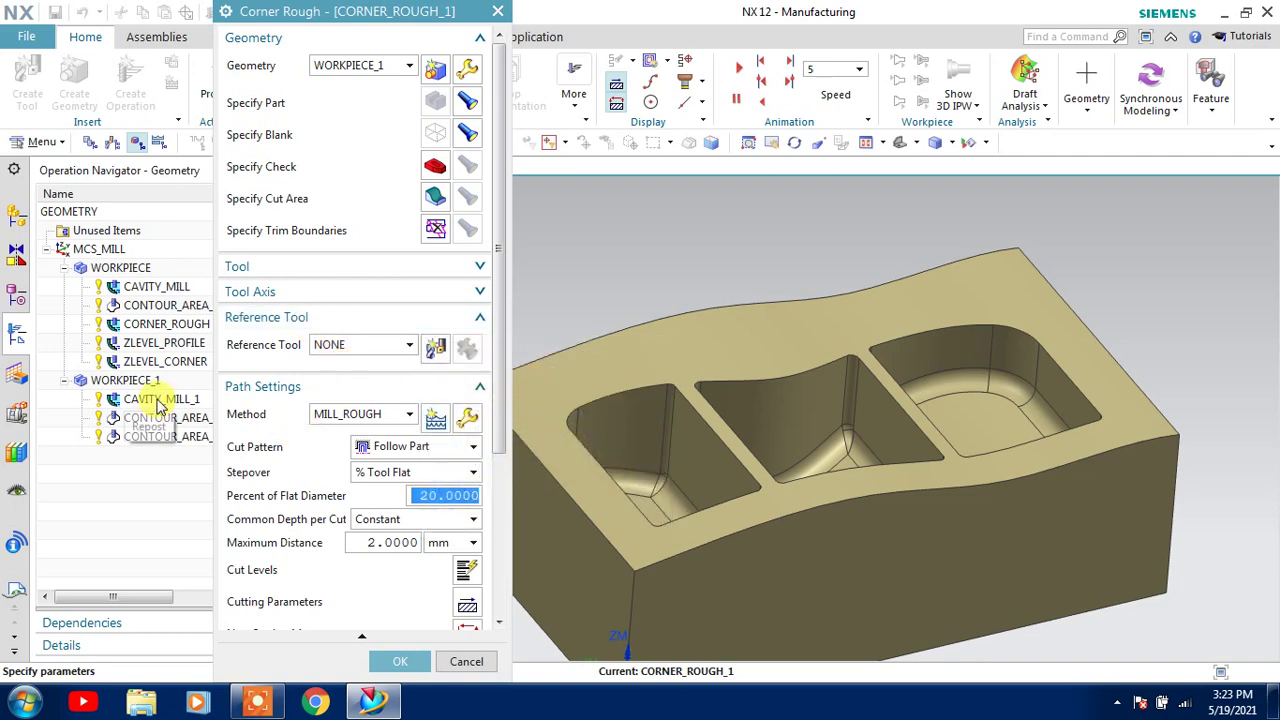
Set MILL as reference tool, generate the 239-motion corner rough toolpath, and open verification.
left_click(380, 345)
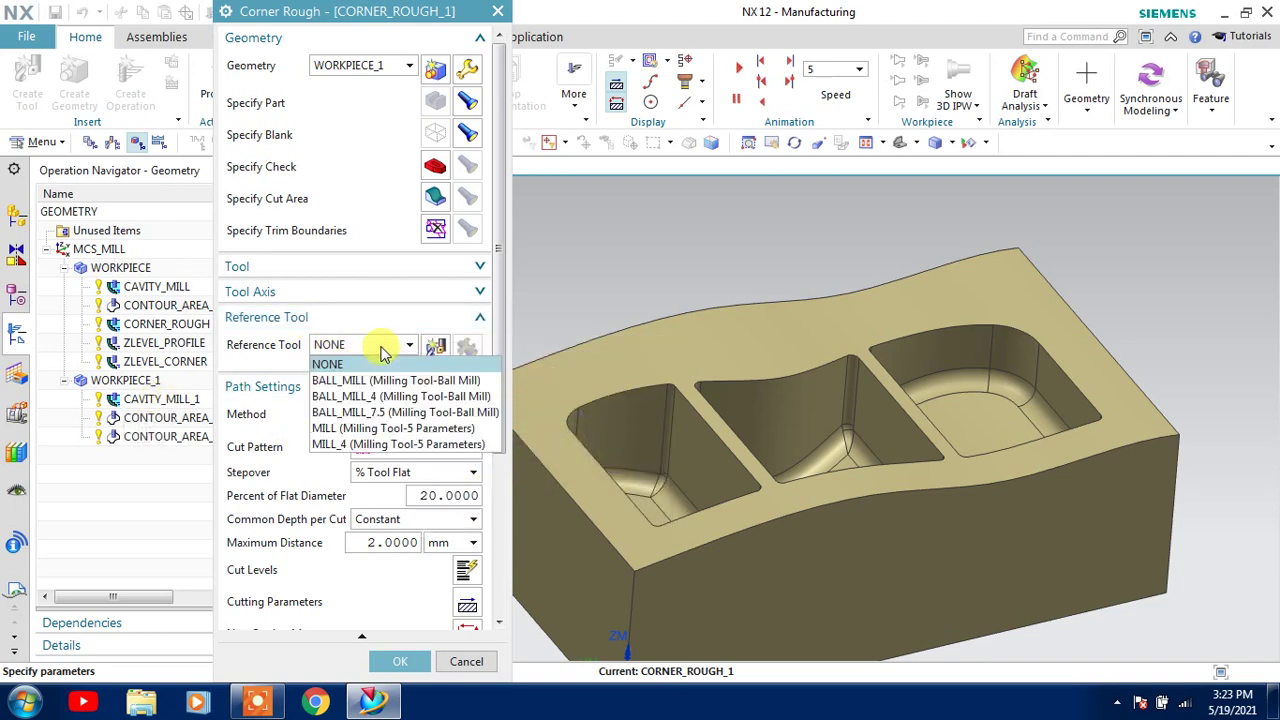
left_click(355, 412)
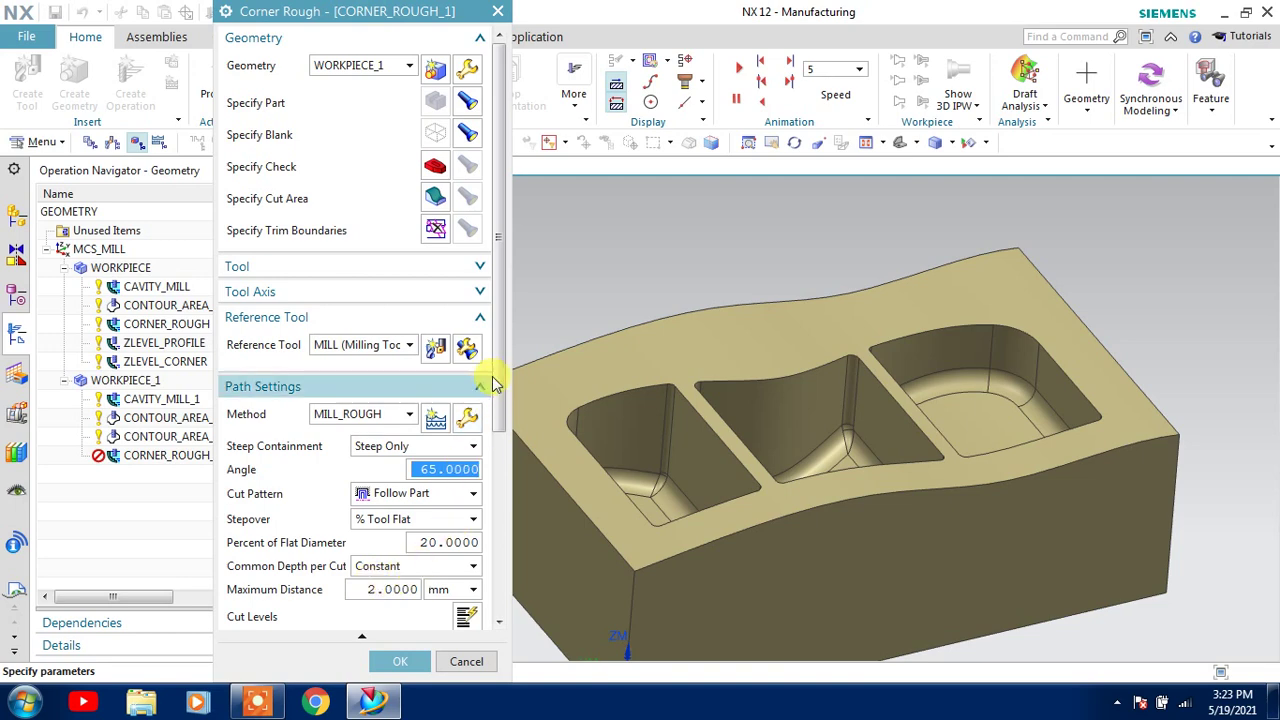
left_click_drag(498, 371, 499, 556)
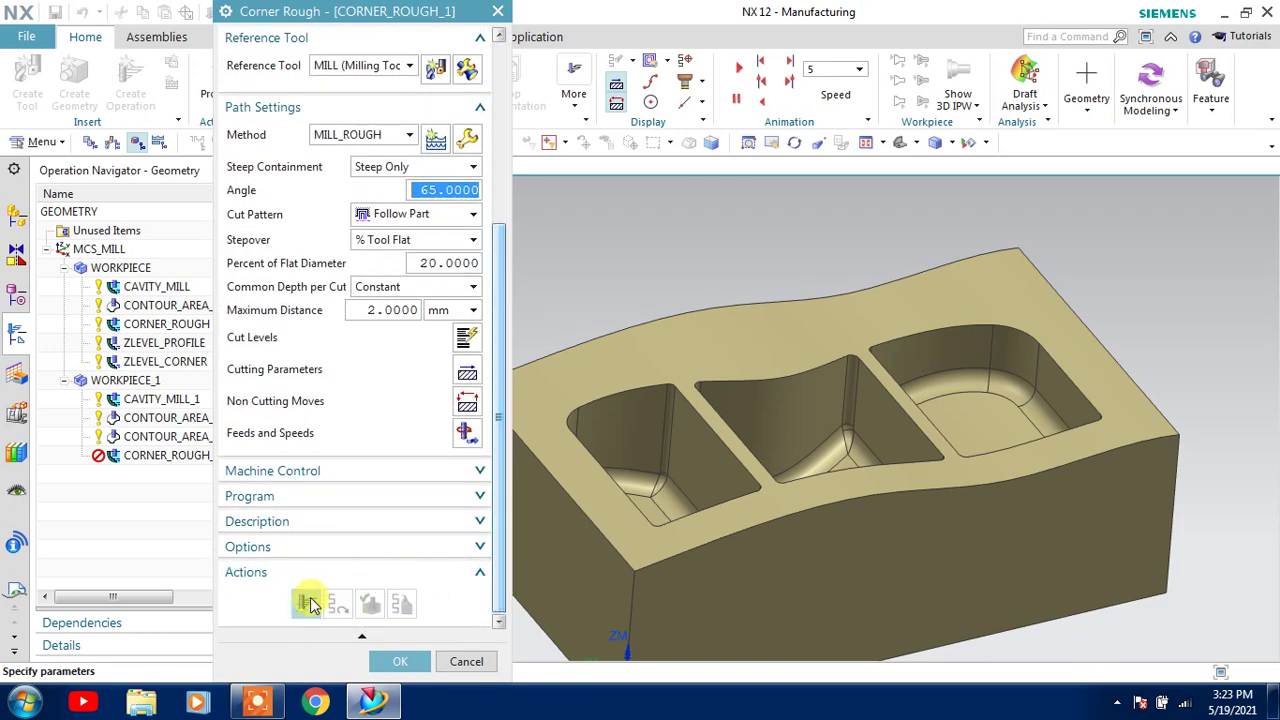
left_click(306, 604)
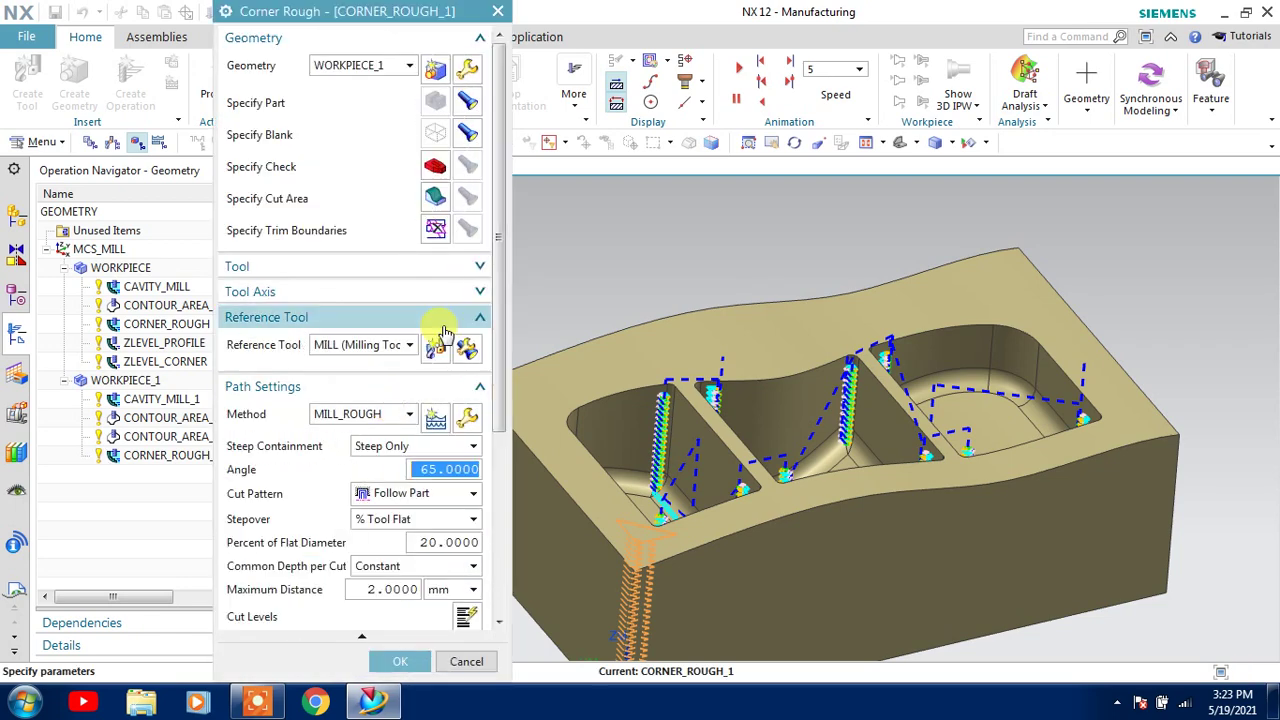
scroll(443, 340, "down", 5)
left_click(392, 602)
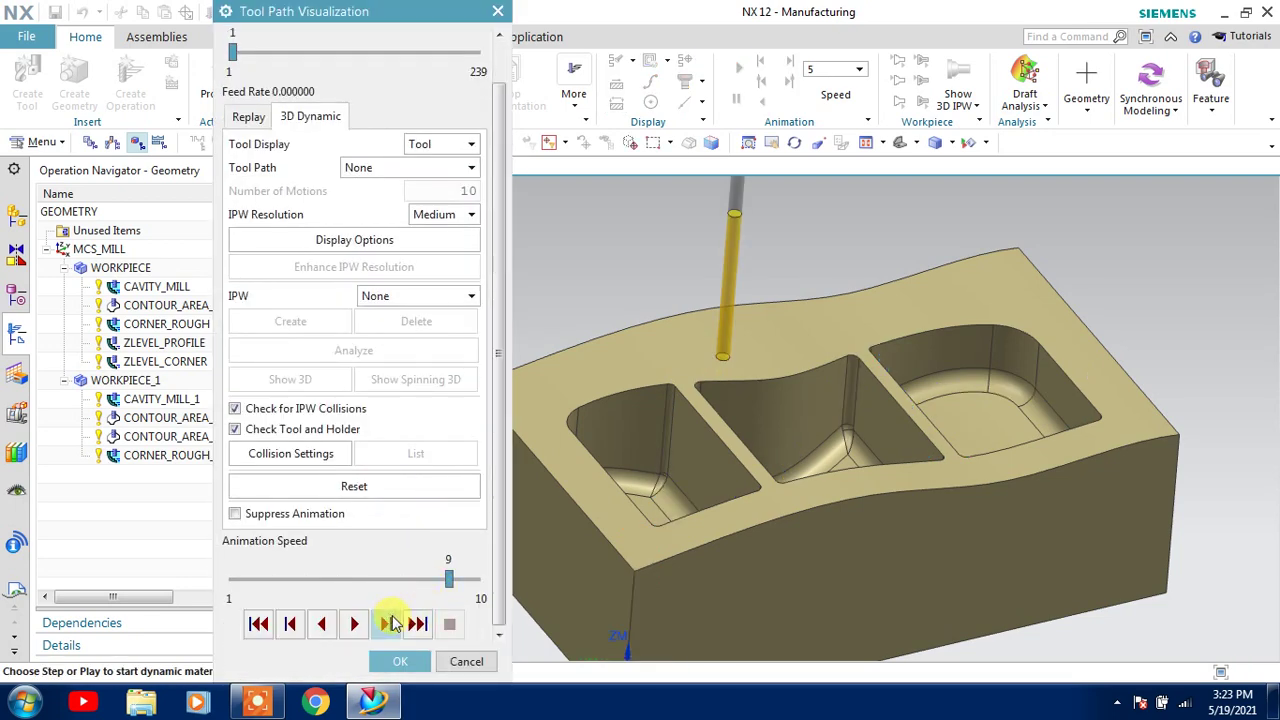
Play all 239 motions of the CORNER_ROUGH_1 simulation and accept the operation.
left_click(390, 623)
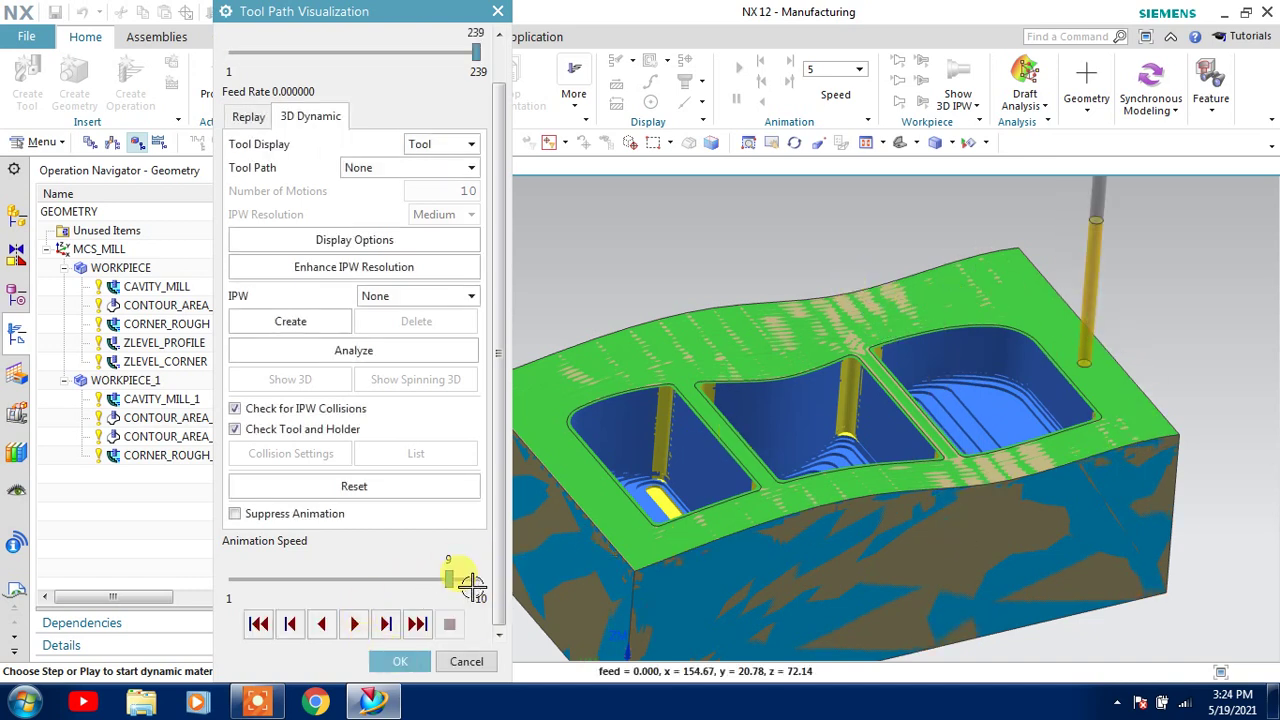
left_click(403, 662)
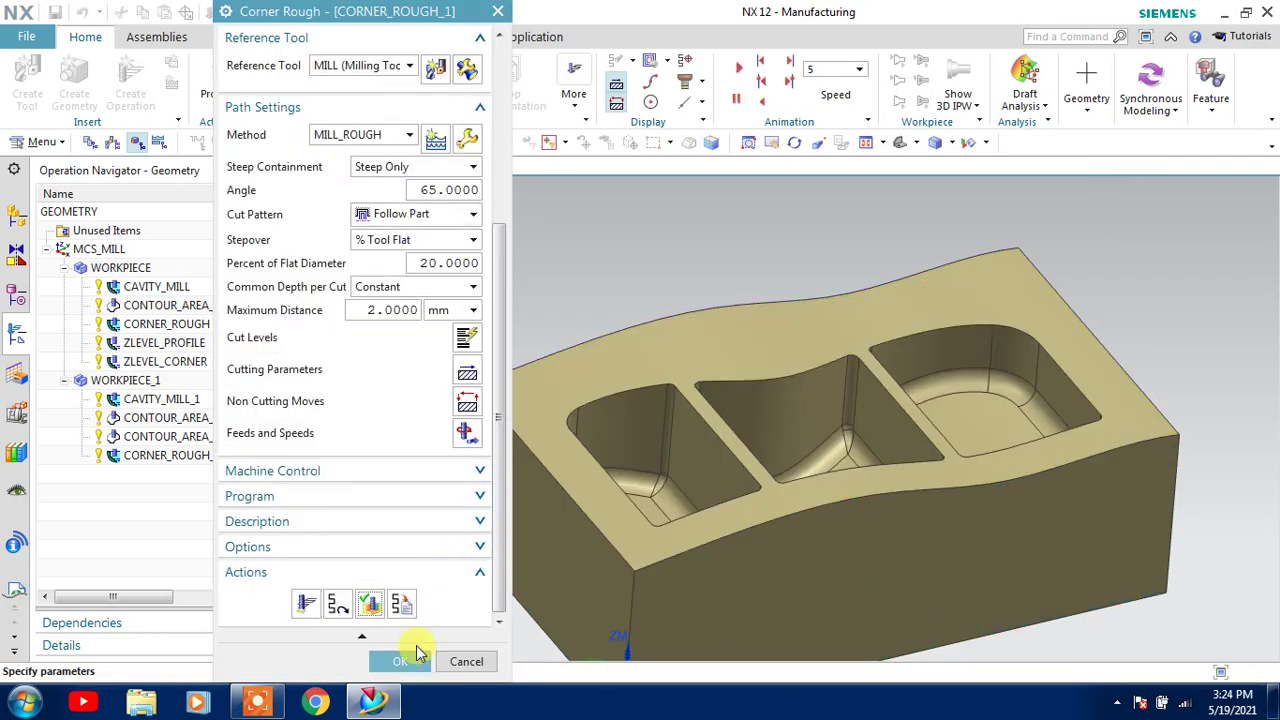
left_click(400, 660)
Hide the part body with Ctrl+B, replay the corner rough simulation, then restore the body.
left_click(510, 440)
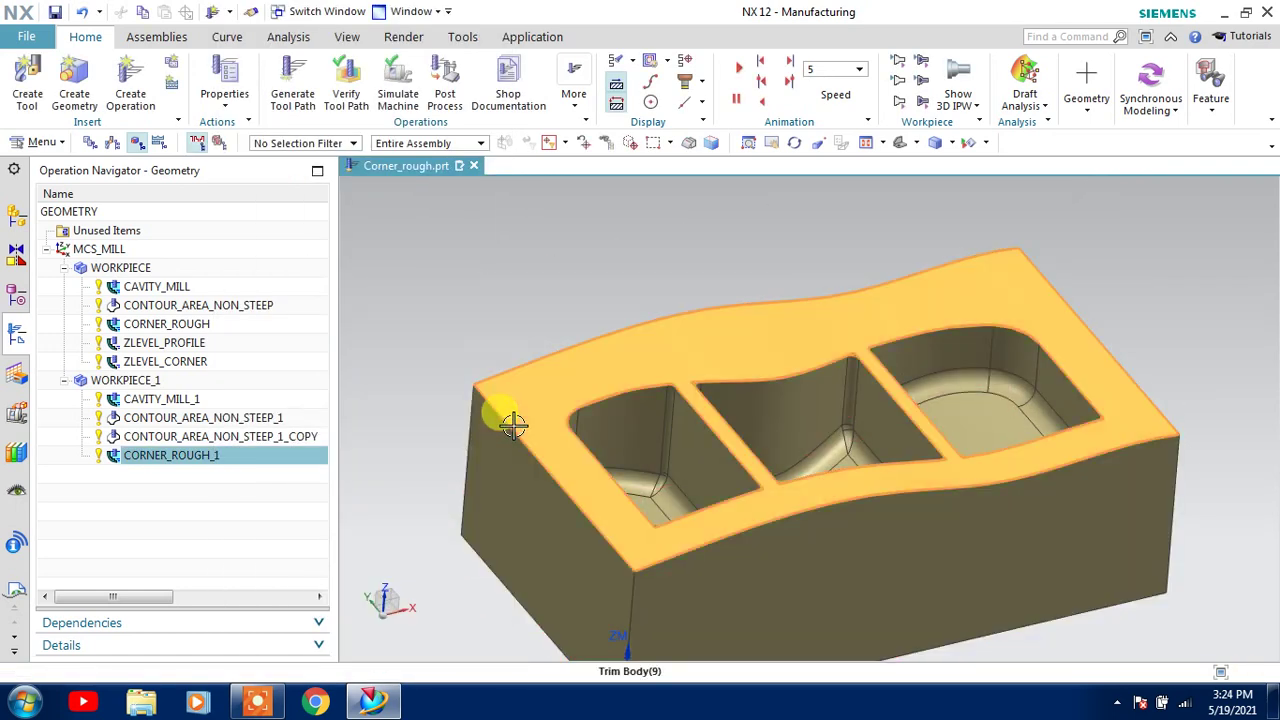
key("ctrl+b")
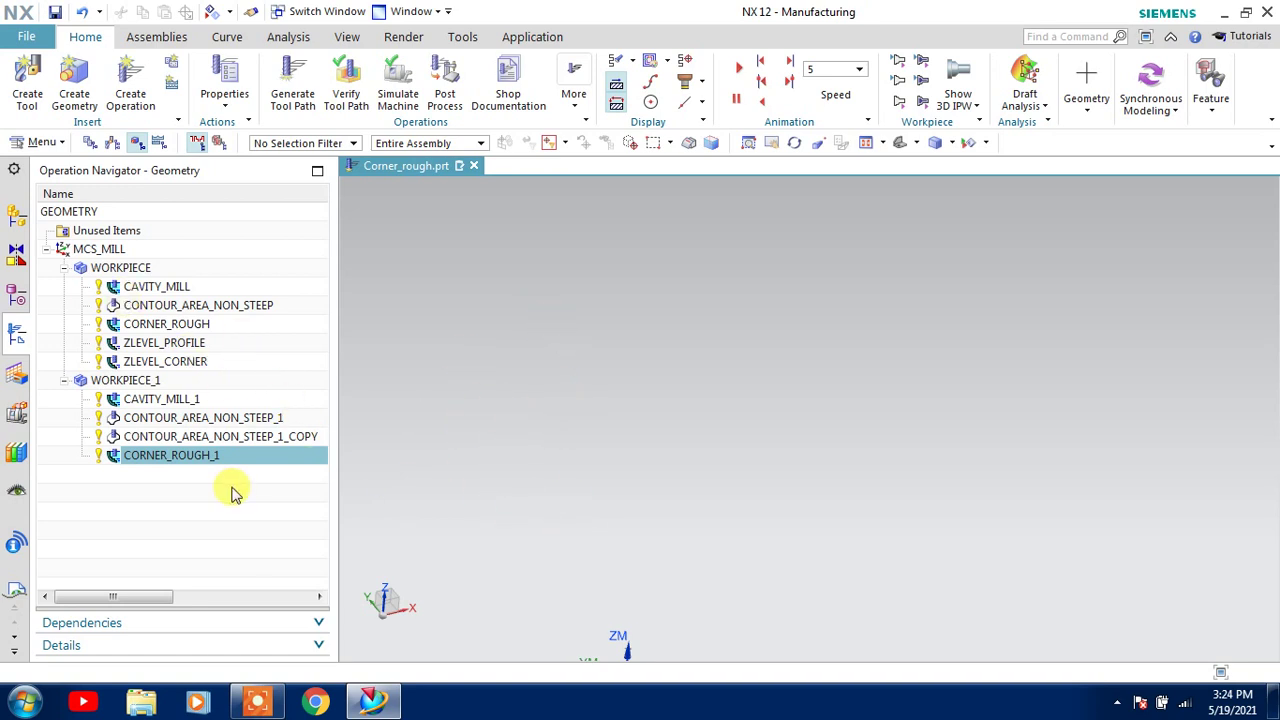
left_click(345, 80)
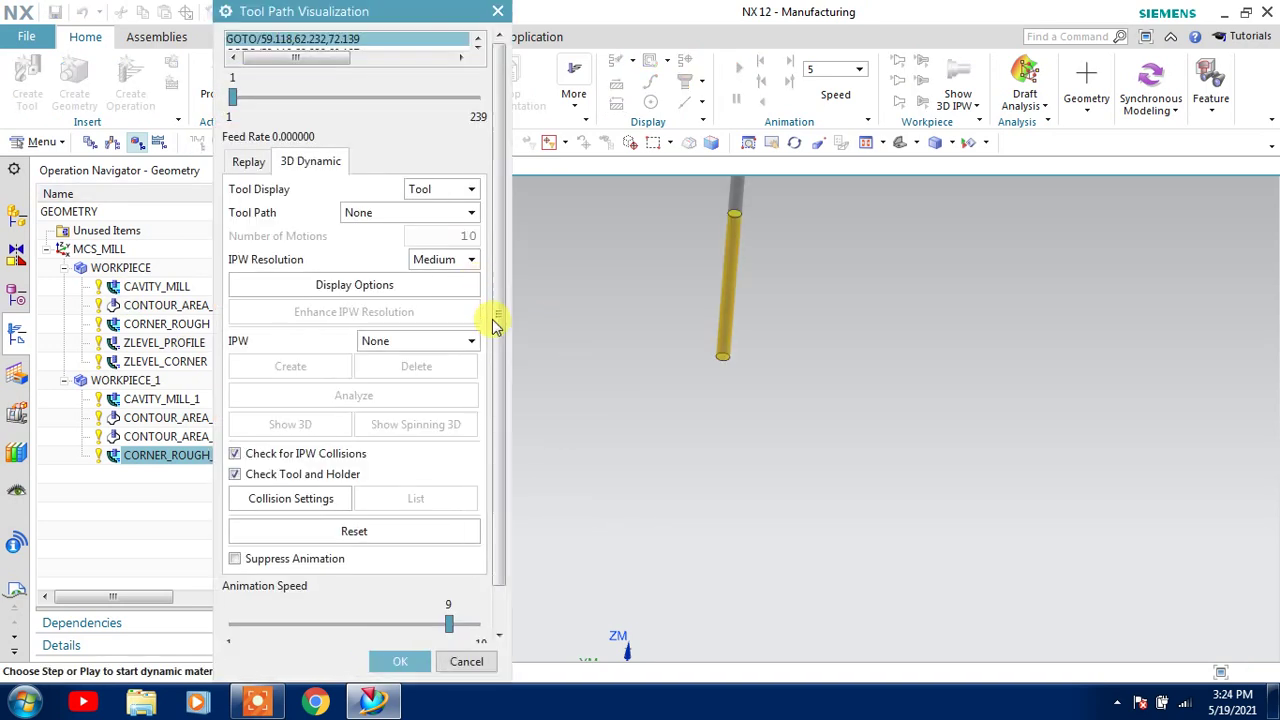
scroll(372, 565, "down", 1)
left_click(357, 624)
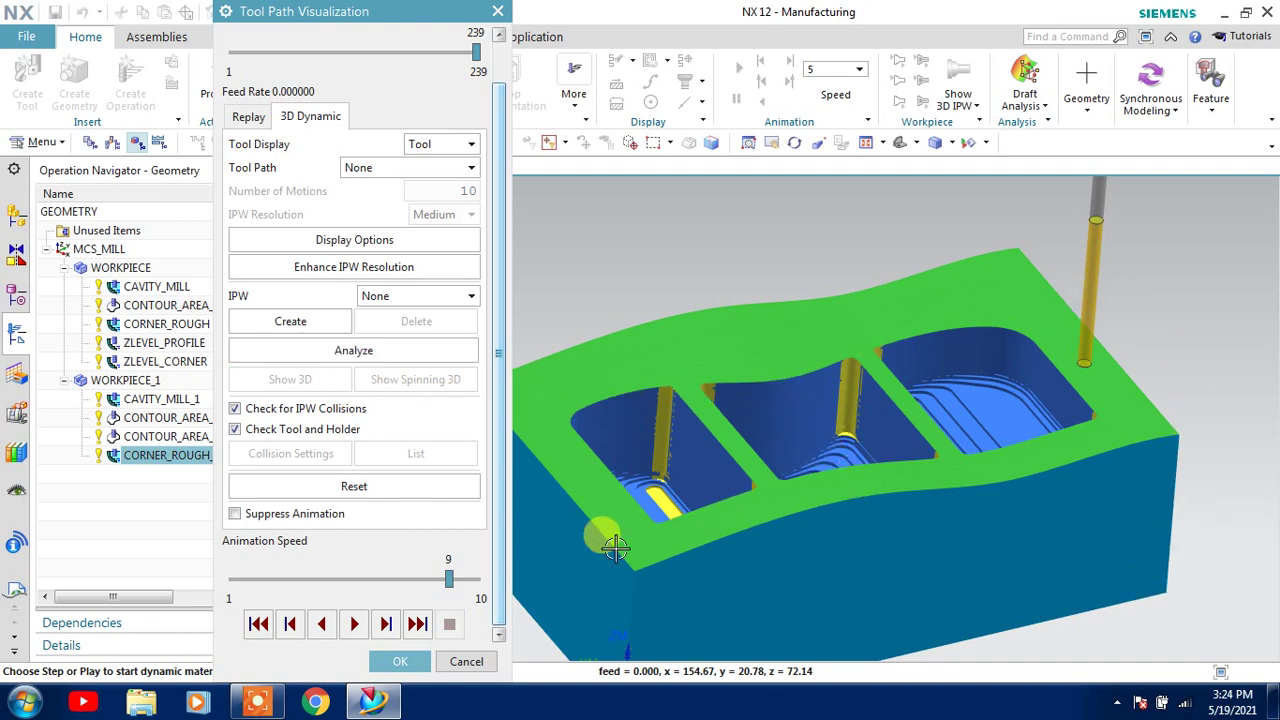
left_click(405, 661)
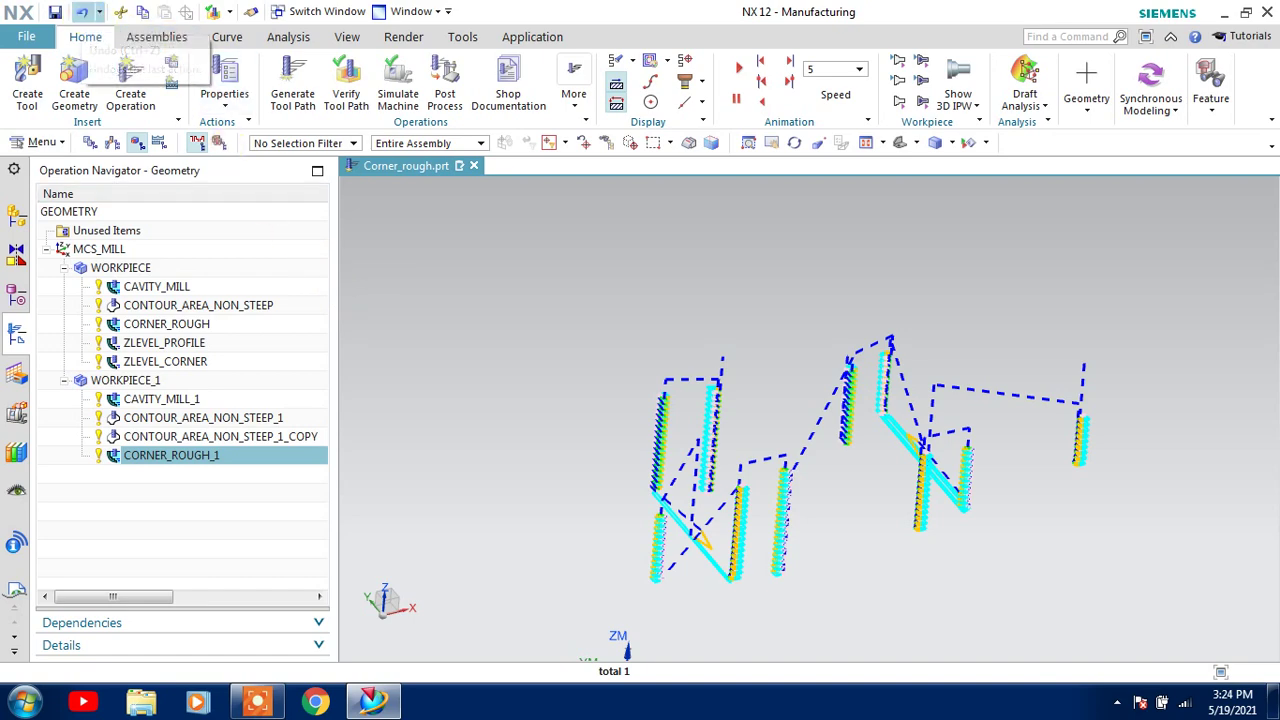
left_click(83, 12)
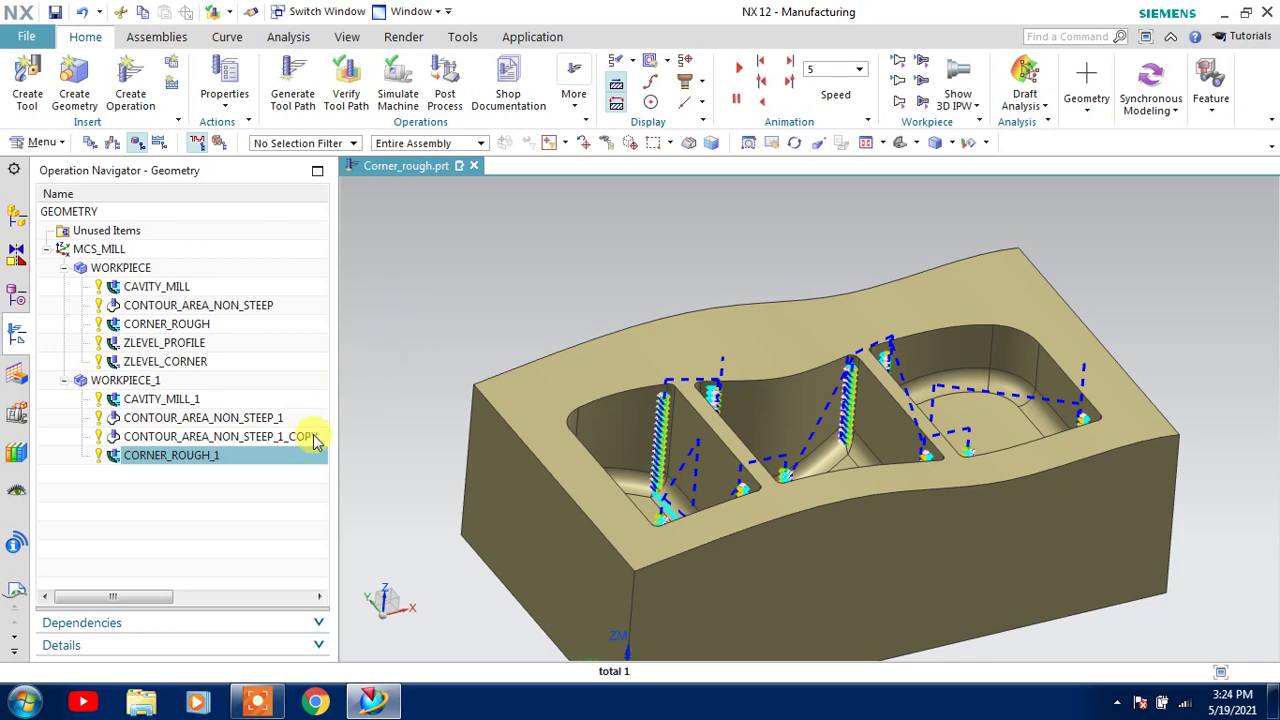
Create a Zlevel Profile operation ZLEVEL_PROFILE_1 with BALL_MILL_7.5 and MILL_FINISH method.
left_click(137, 92)
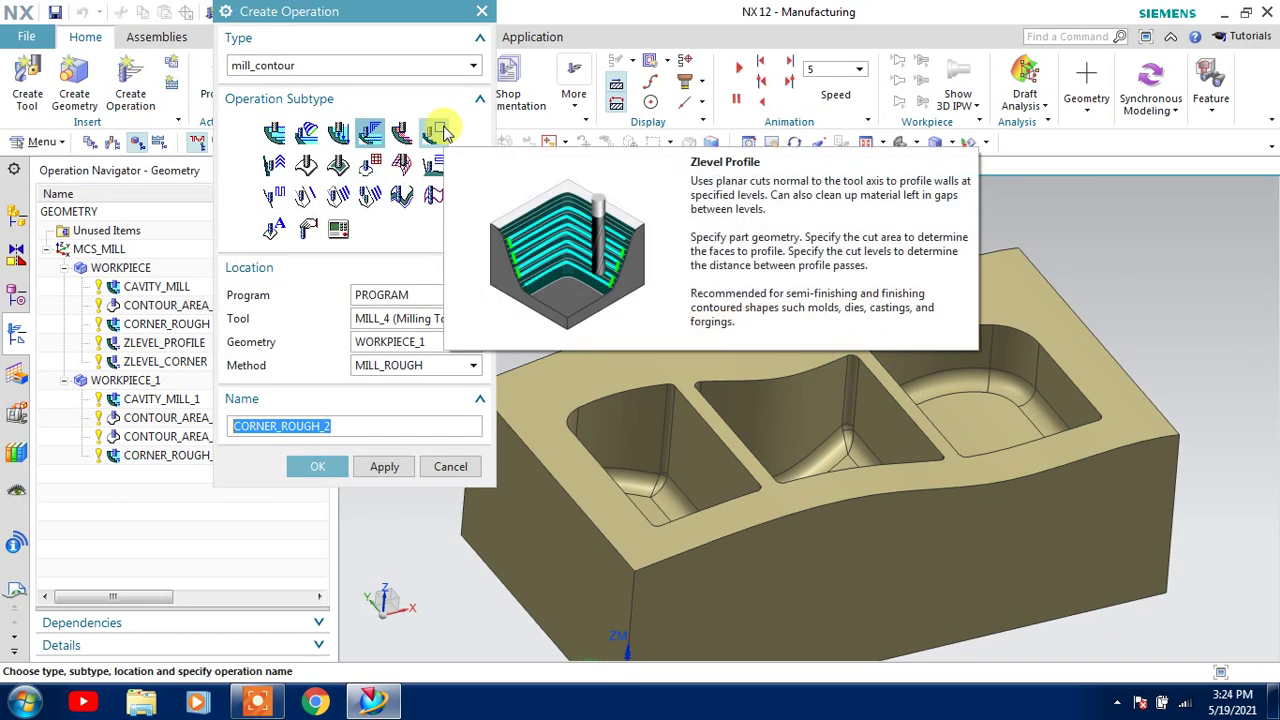
left_click(436, 133)
left_click(385, 318)
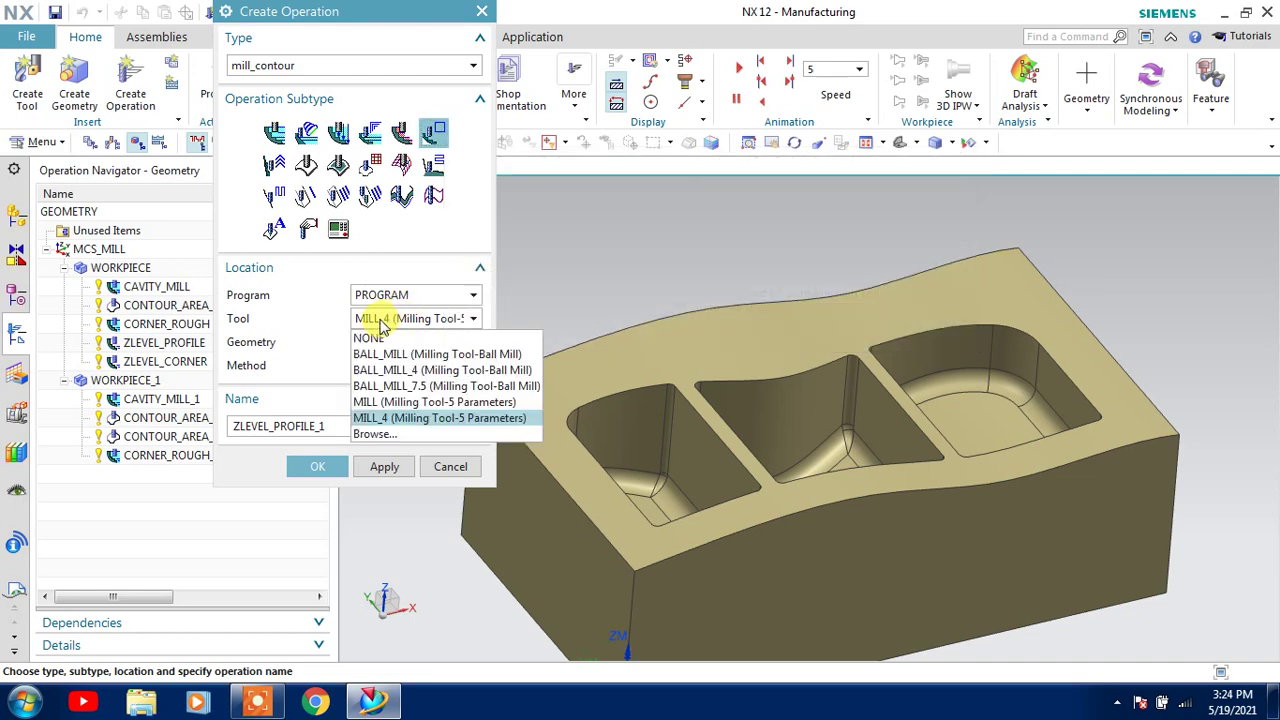
left_click(388, 386)
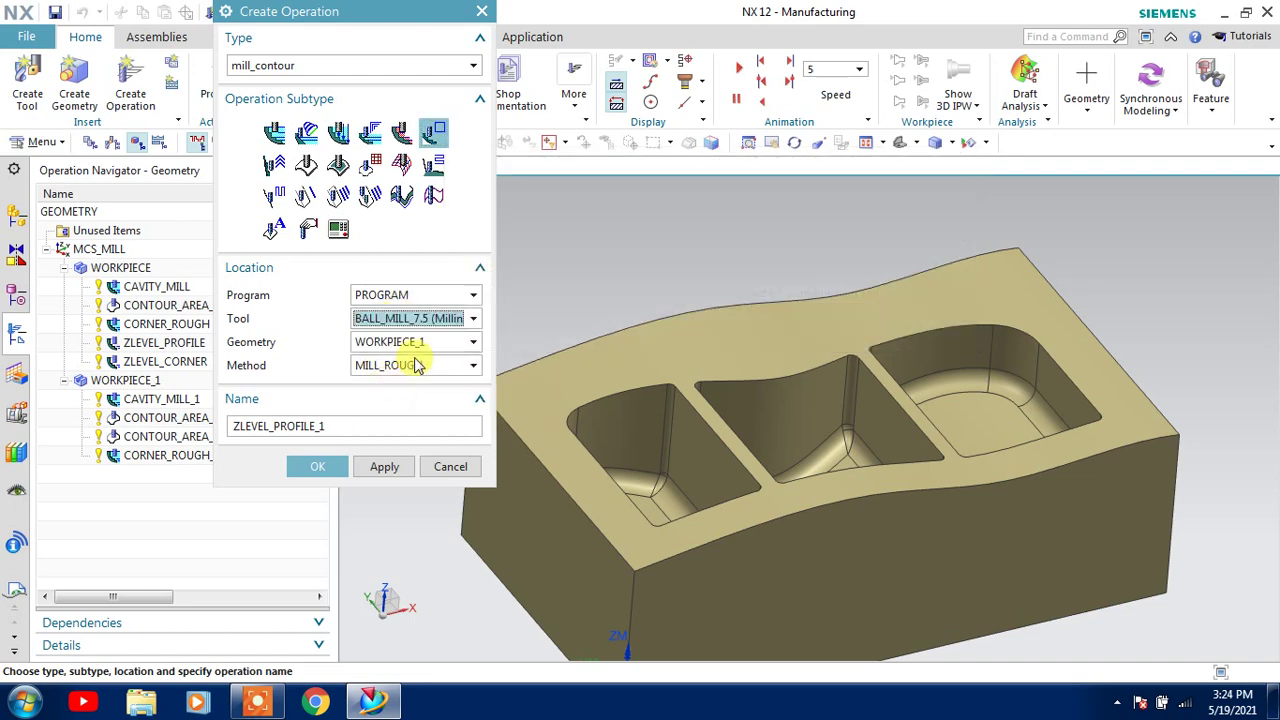
left_click(434, 368)
left_click(400, 400)
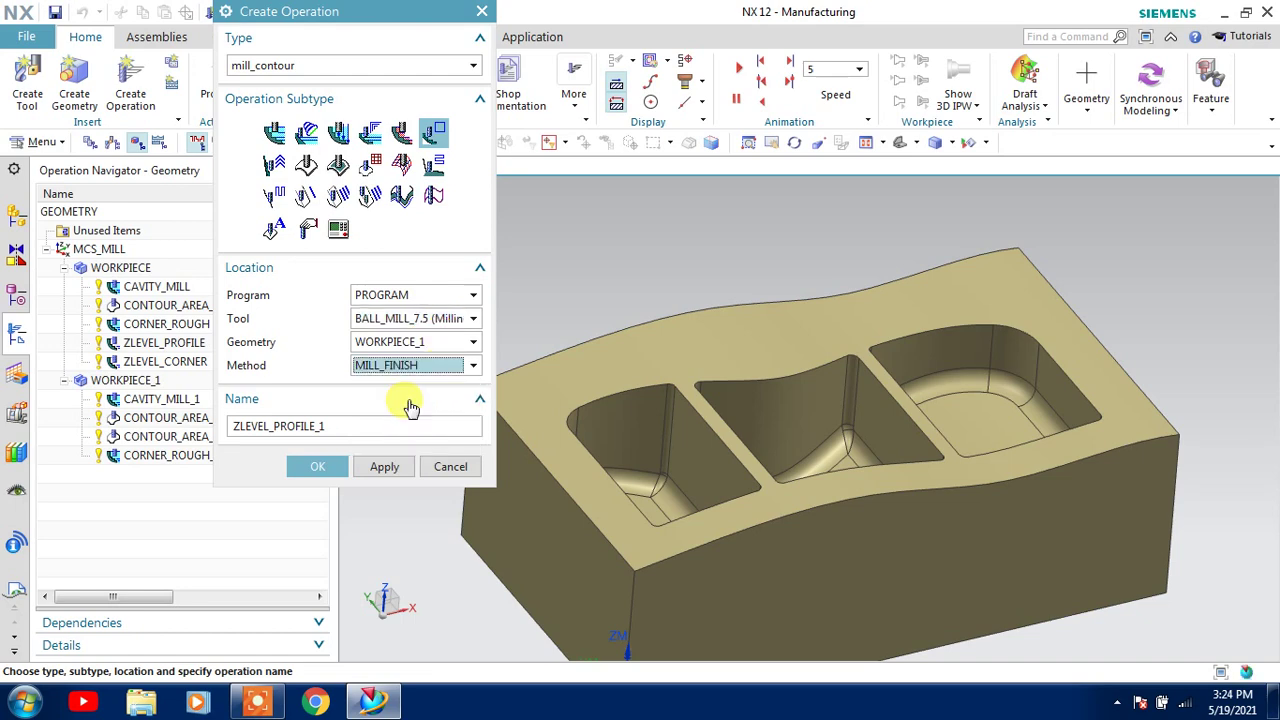
left_click(314, 466)
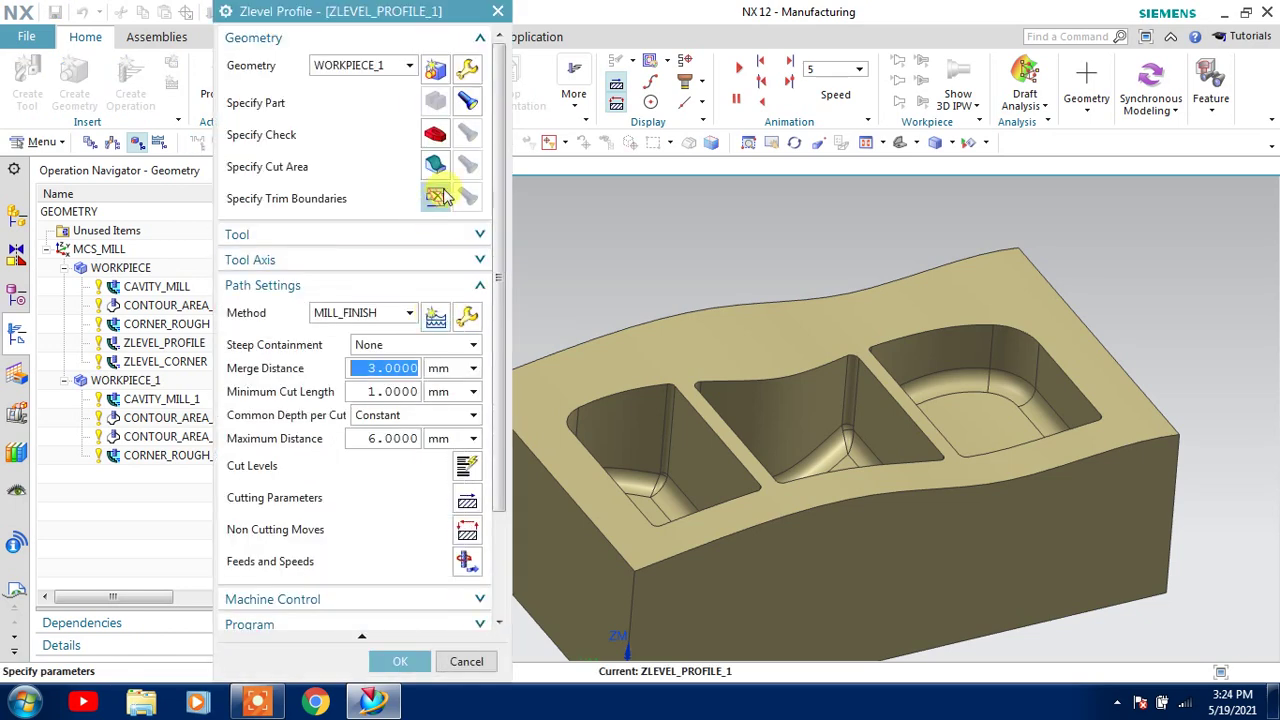
Box-select the 61 pocket faces as cut area and set maximum distance to 1.
mouse_move(1169, 232)
middle_mouse_down()
mouse_move(1137, 251)
mouse_move(1183, 240)
mouse_move(1108, 240)
middle_mouse_up()
left_click(440, 167)
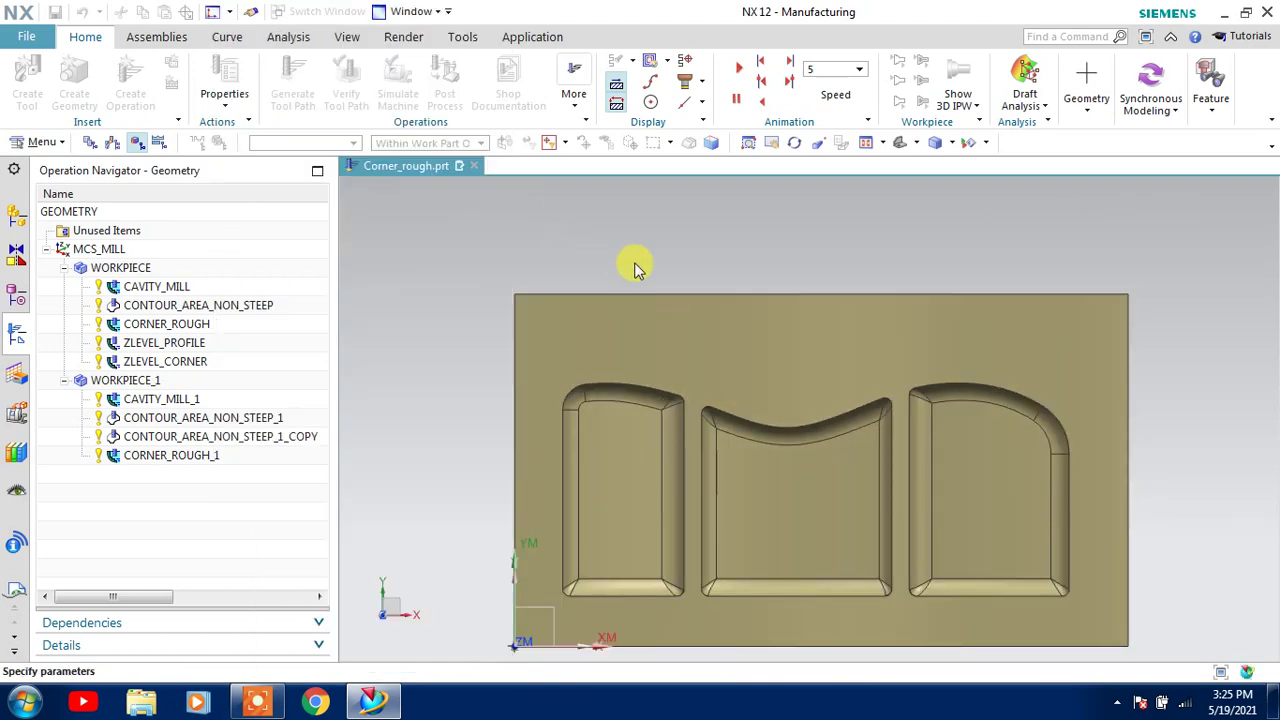
left_click_drag(522, 347, 1012, 555)
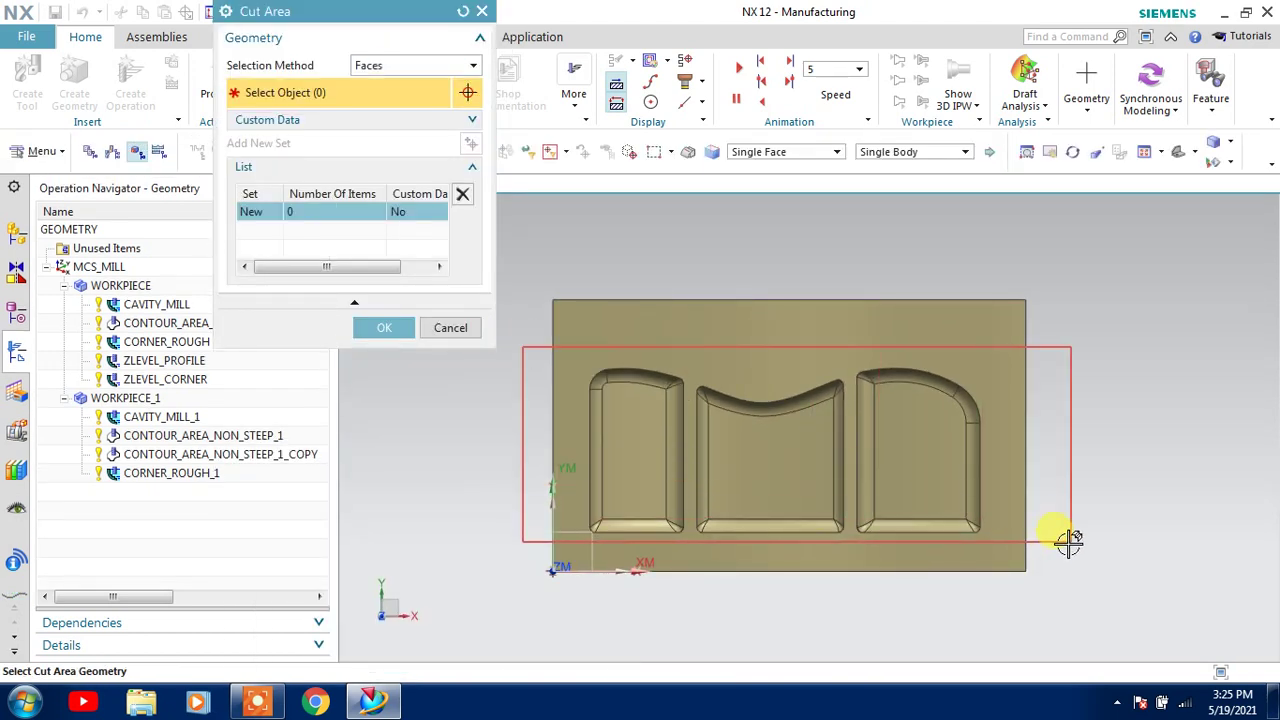
mouse_move(1120, 463)
middle_mouse_down()
mouse_move(1134, 414)
mouse_move(1090, 380)
middle_mouse_up()
left_click(381, 305)
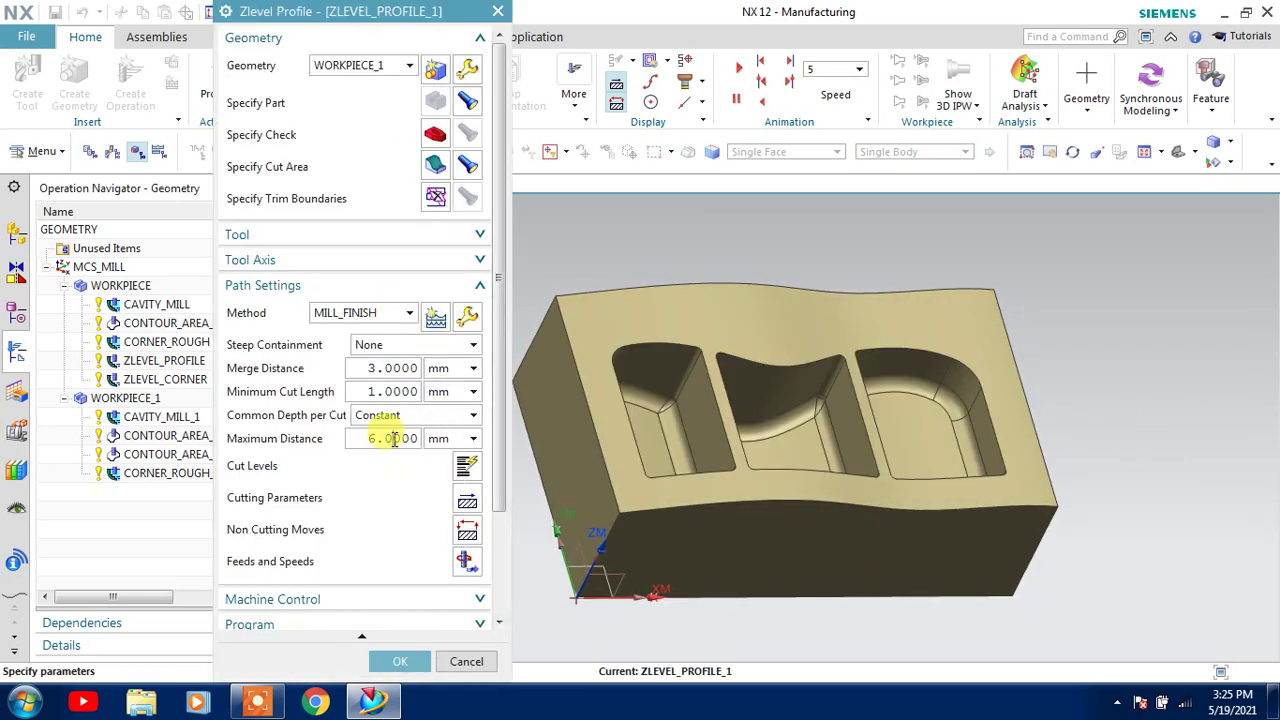
type("1")
left_click_drag(496, 335, 499, 466)
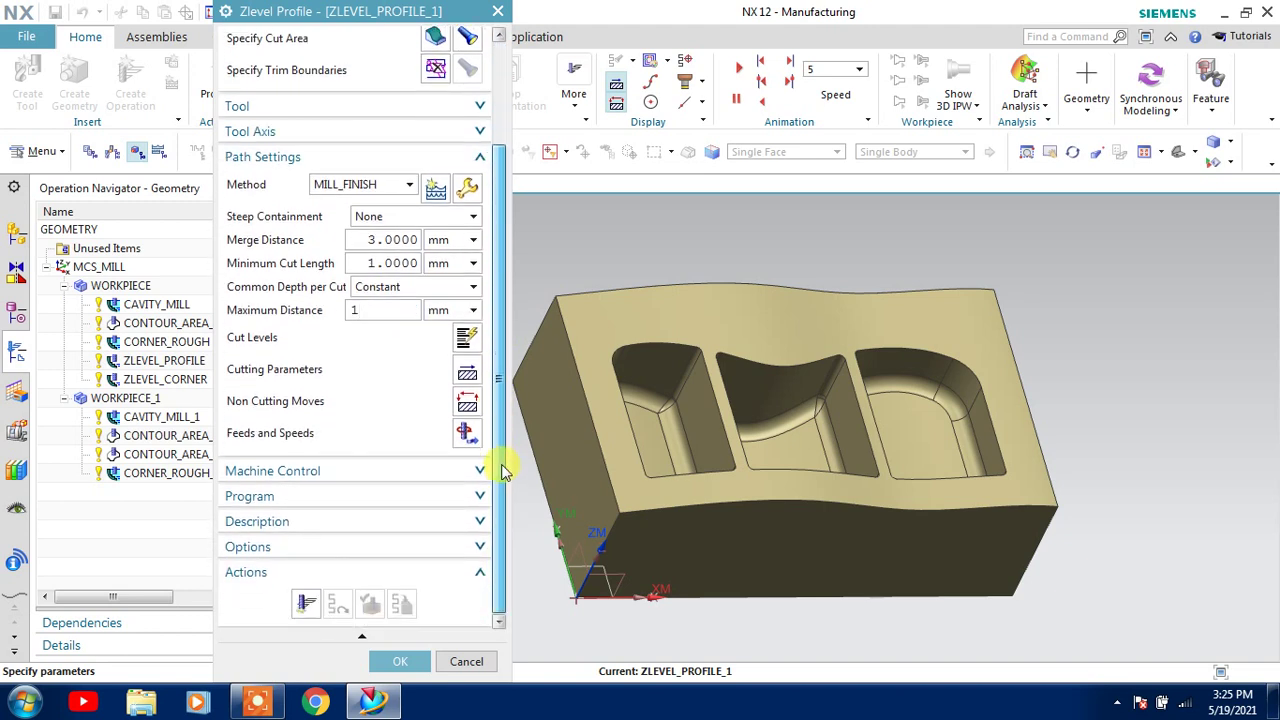
Generate the 158-motion Zlevel profile toolpath and open it for verification.
left_click(305, 607)
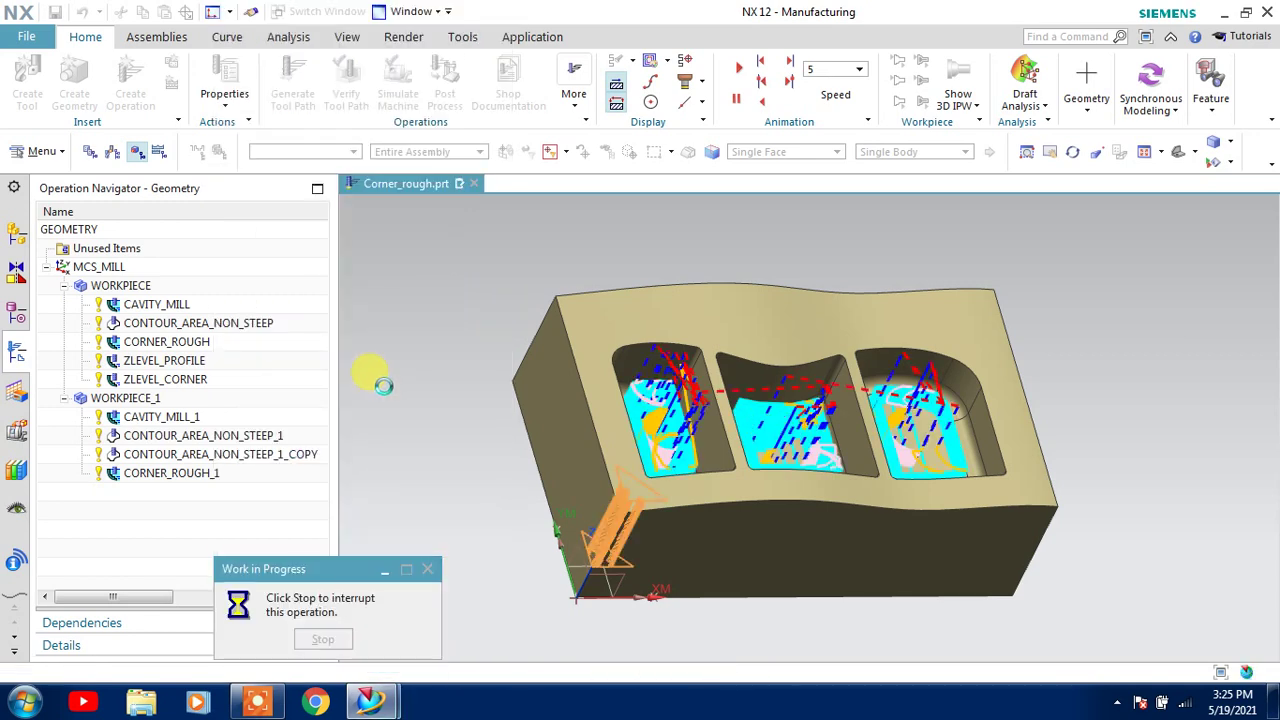
mouse_move(1105, 378)
middle_mouse_down()
mouse_move(1080, 400)
mouse_move(1097, 380)
middle_mouse_up()
scroll(357, 557, "down", 1)
scroll(370, 600, "down", 3)
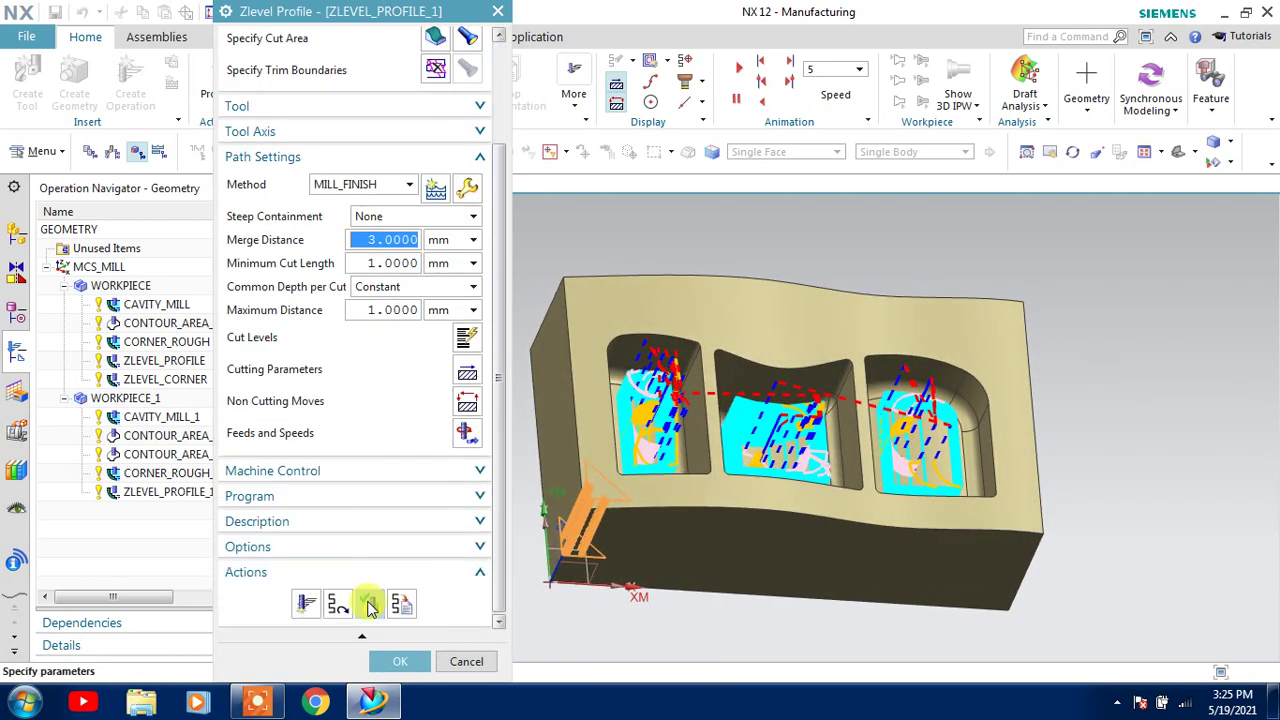
left_click(370, 605)
middle_click_drag(1014, 457, 1080, 382)
scroll(400, 575, "down", 1)
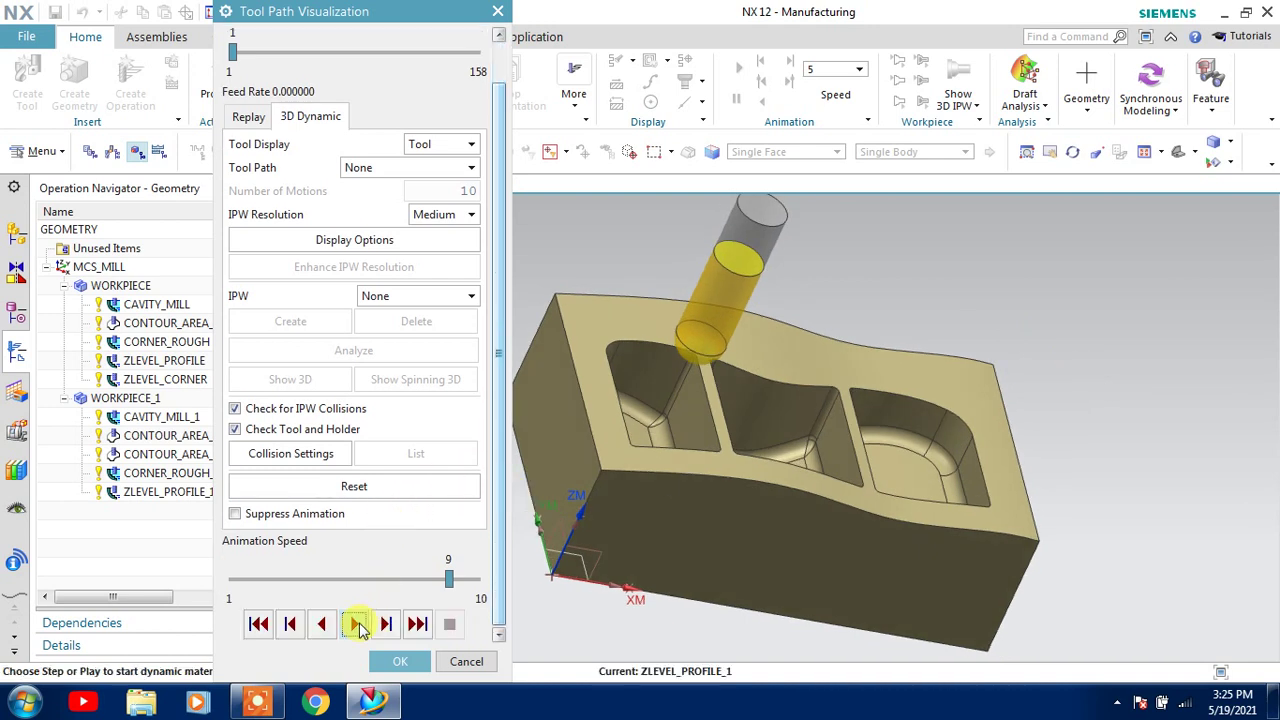
Play the ZLEVEL_PROFILE_1 3D material removal simulation through all 158 motions, then close verification.
left_click(356, 624)
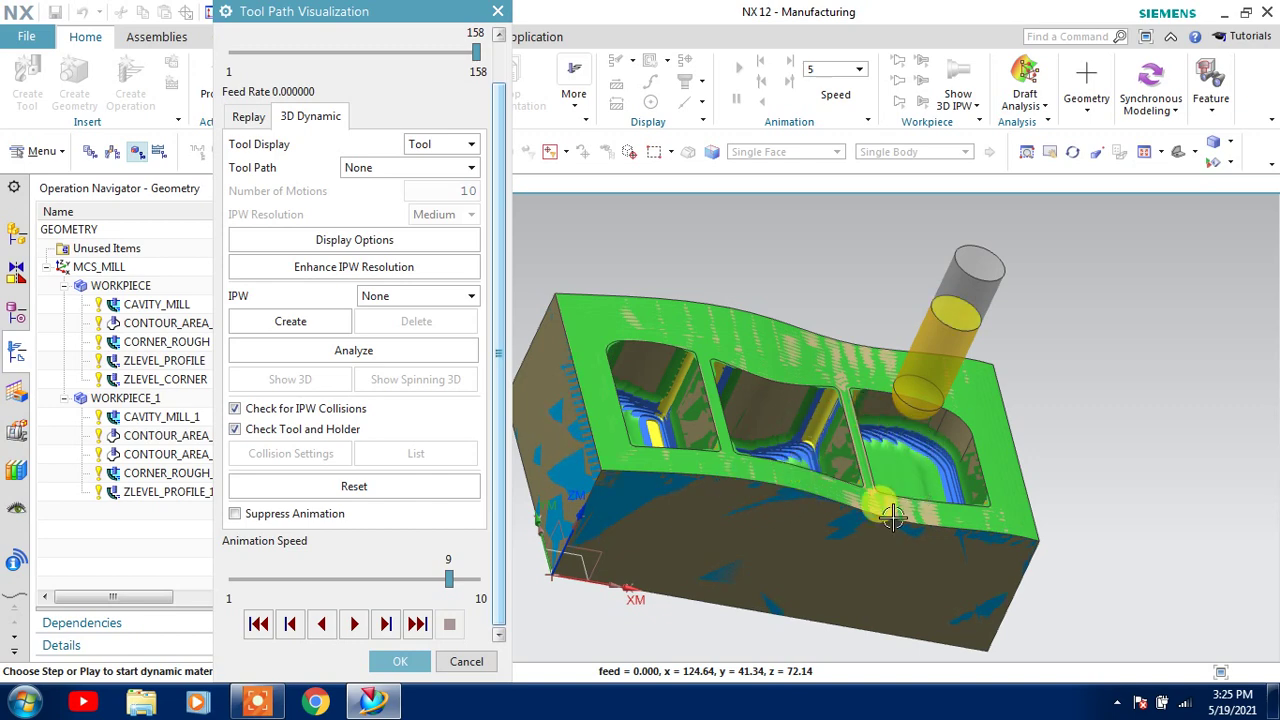
left_click(398, 662)
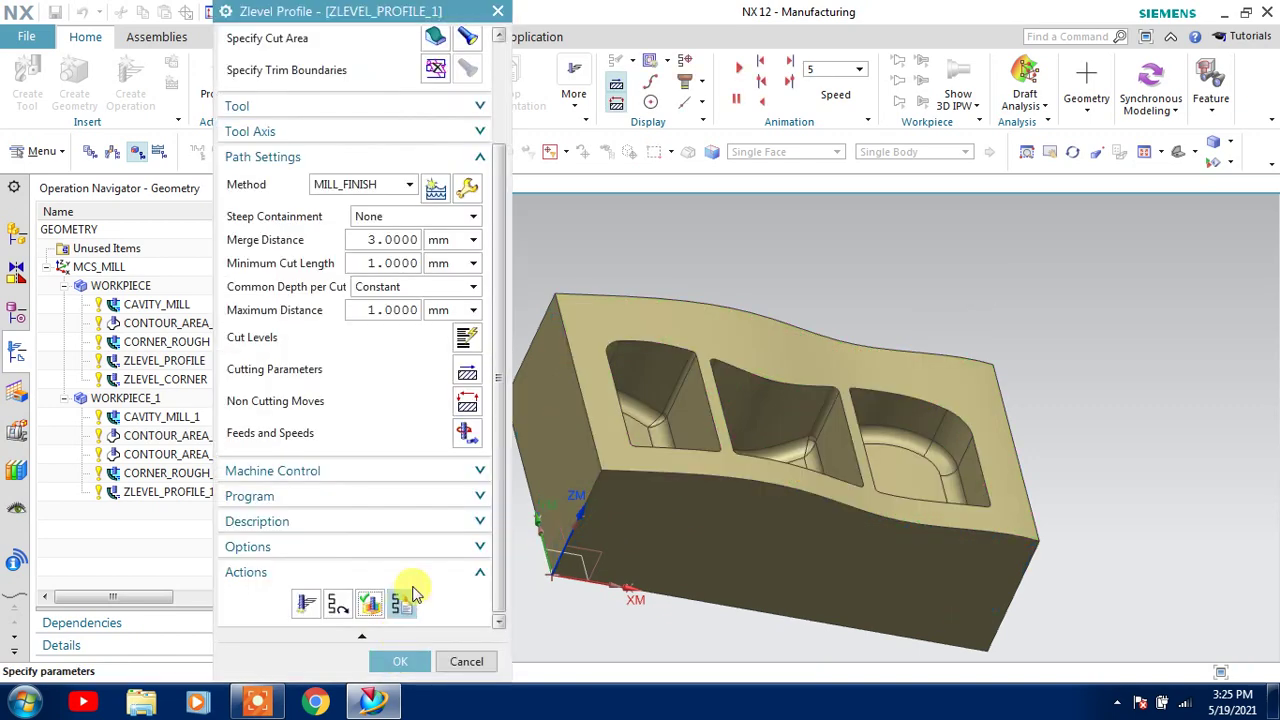
Accept the Zlevel Profile operation and create a Zlevel Corner operation using BALL_MILL_4.
left_click(404, 662)
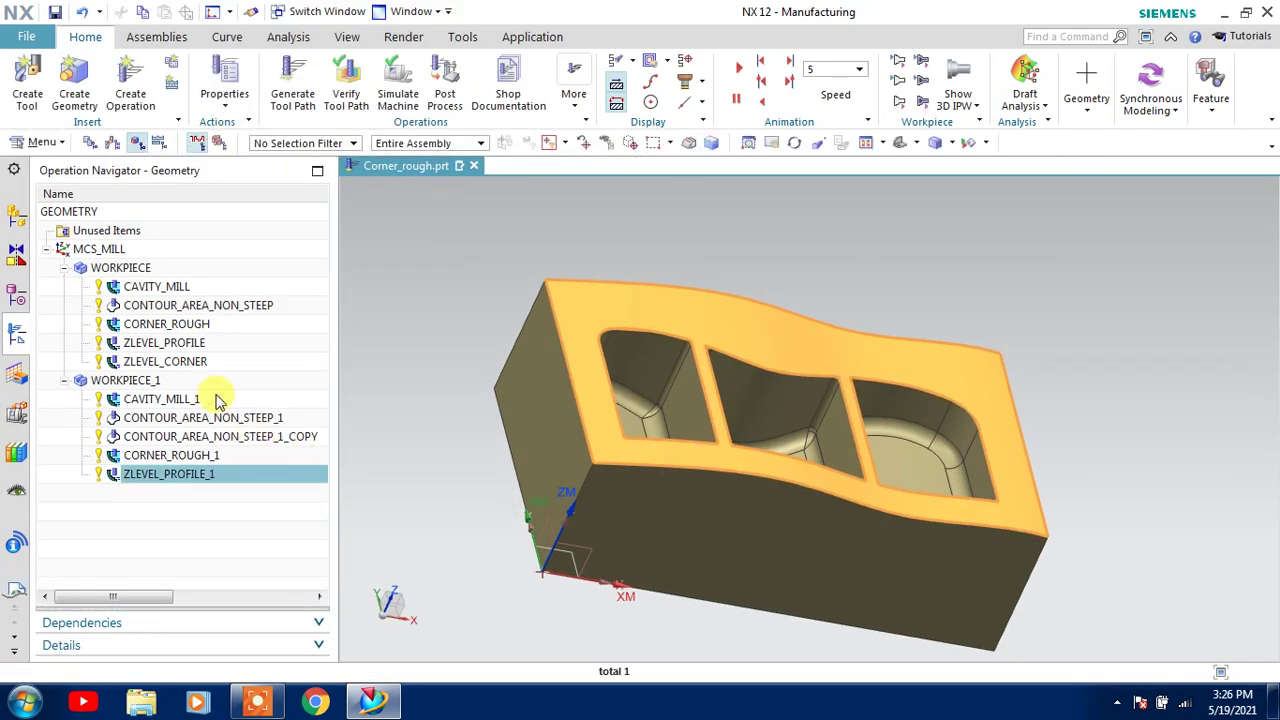
left_click(130, 85)
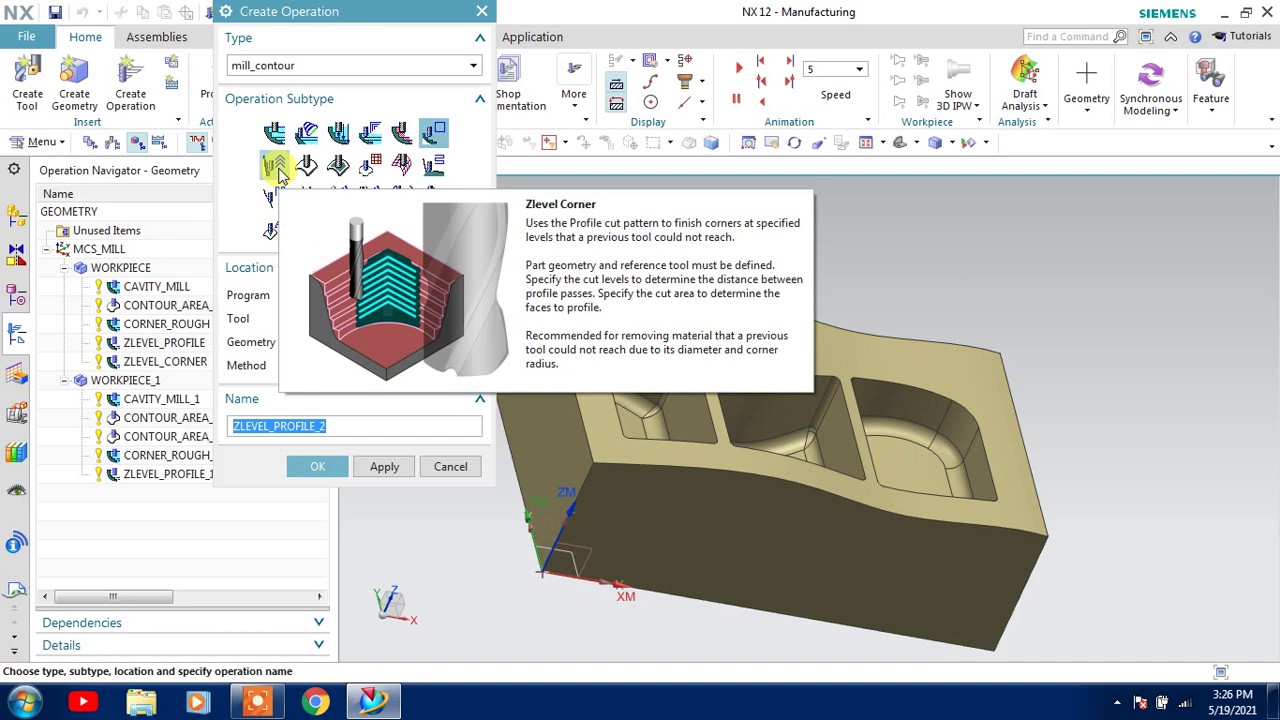
left_click(278, 170)
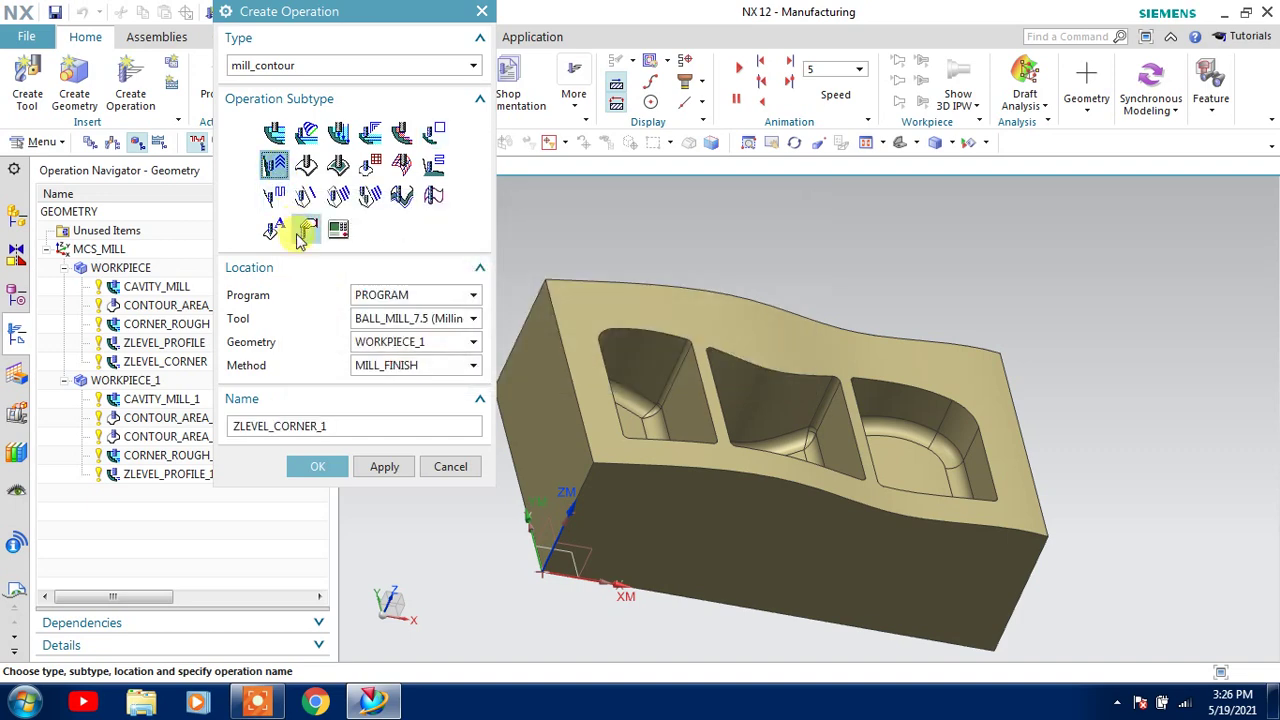
left_click(425, 318)
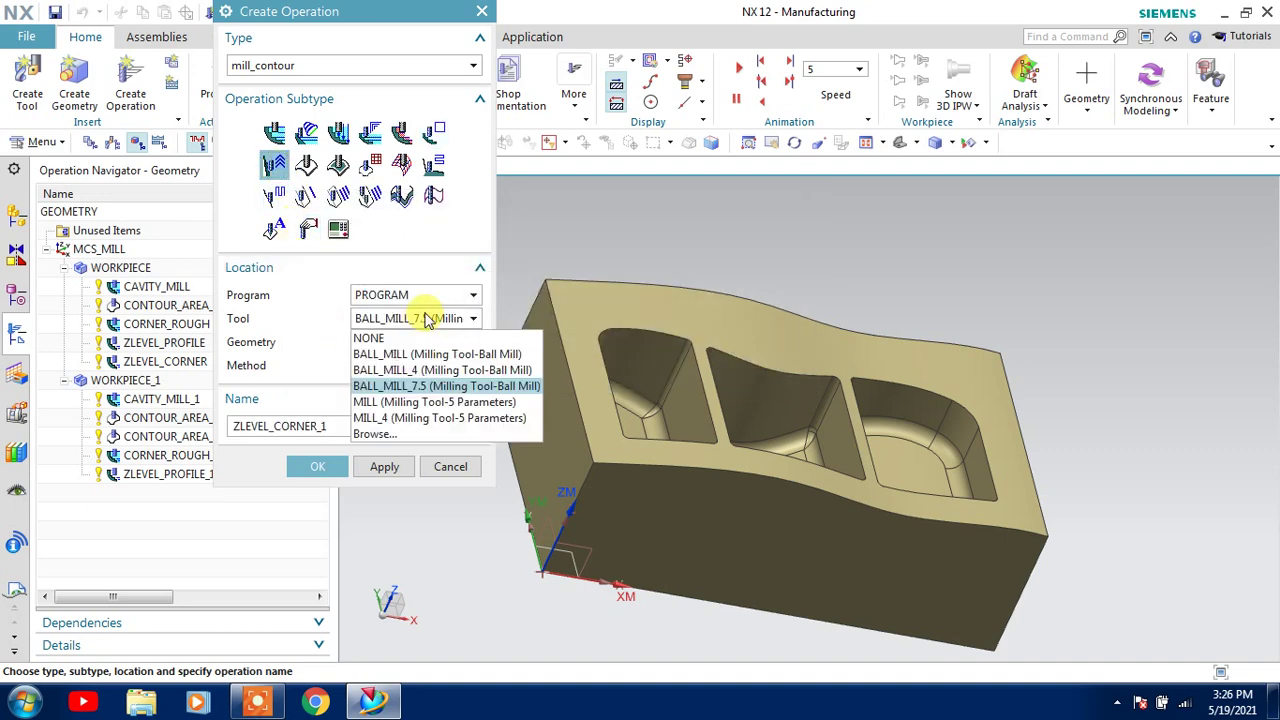
left_click(405, 375)
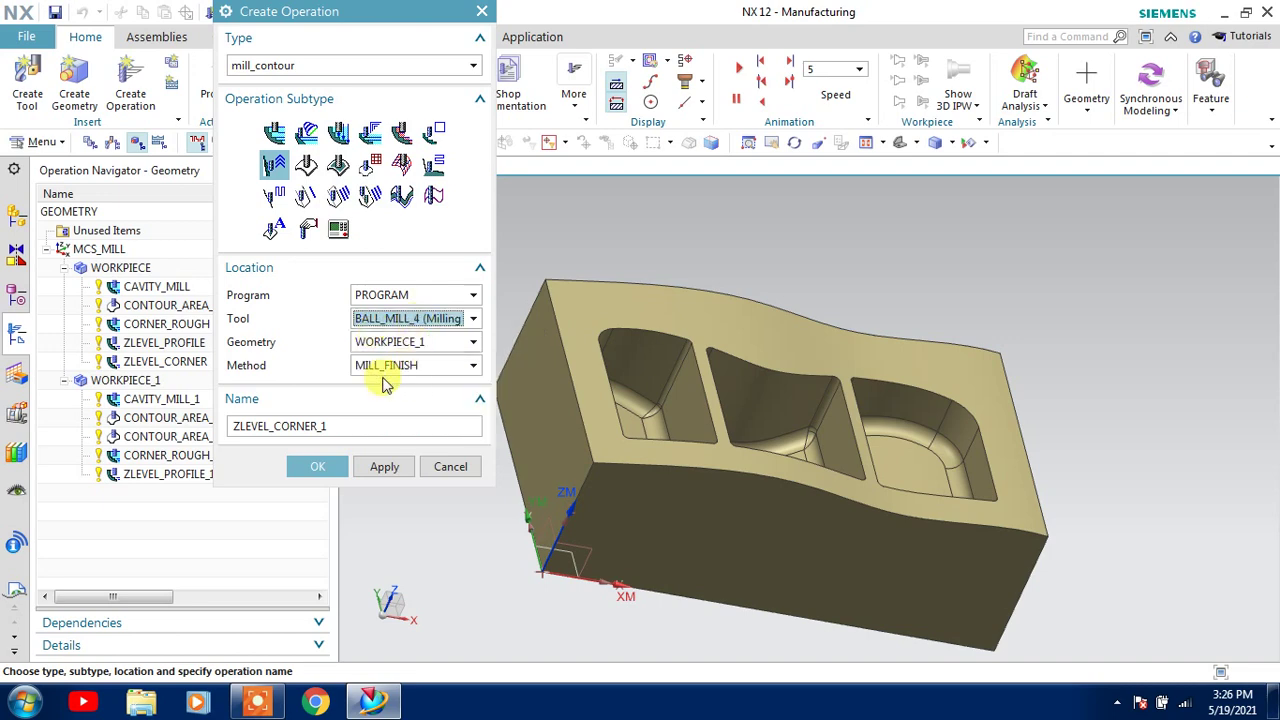
left_click(308, 465)
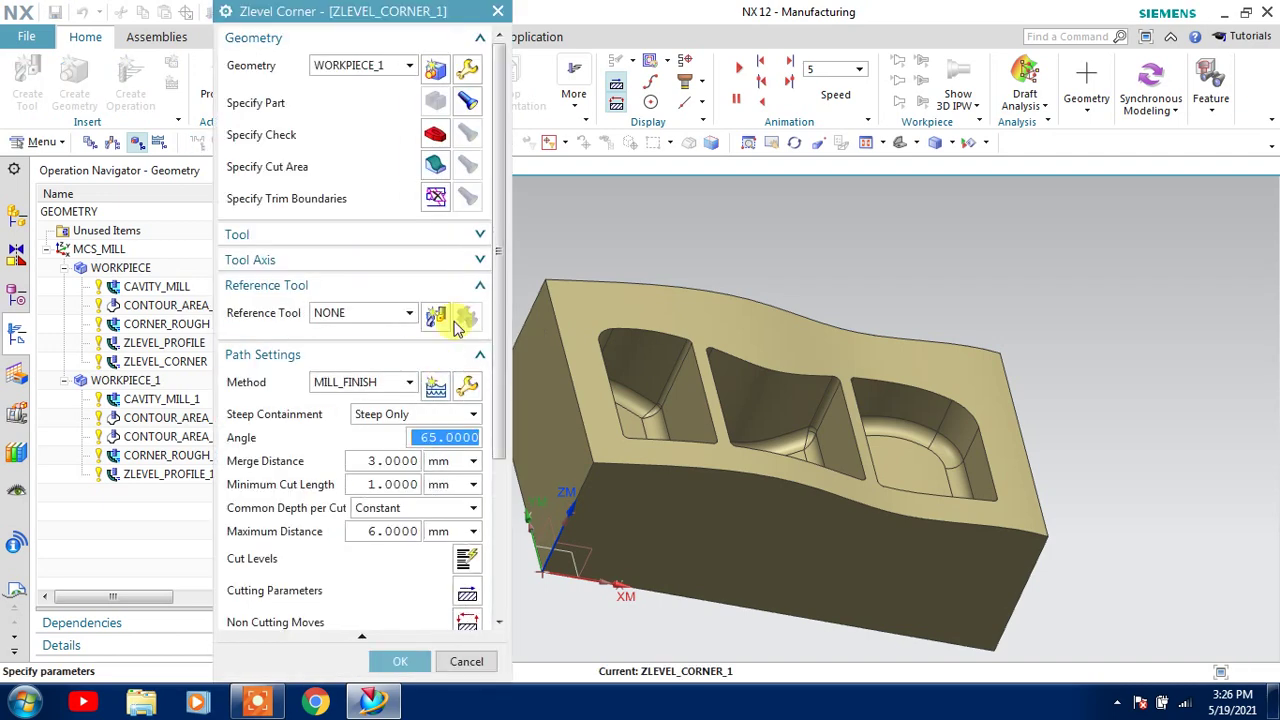
Set reference tool BALL_MILL_7.5 with 1 mm maximum distance and generate the corner toolpath.
left_click(333, 312)
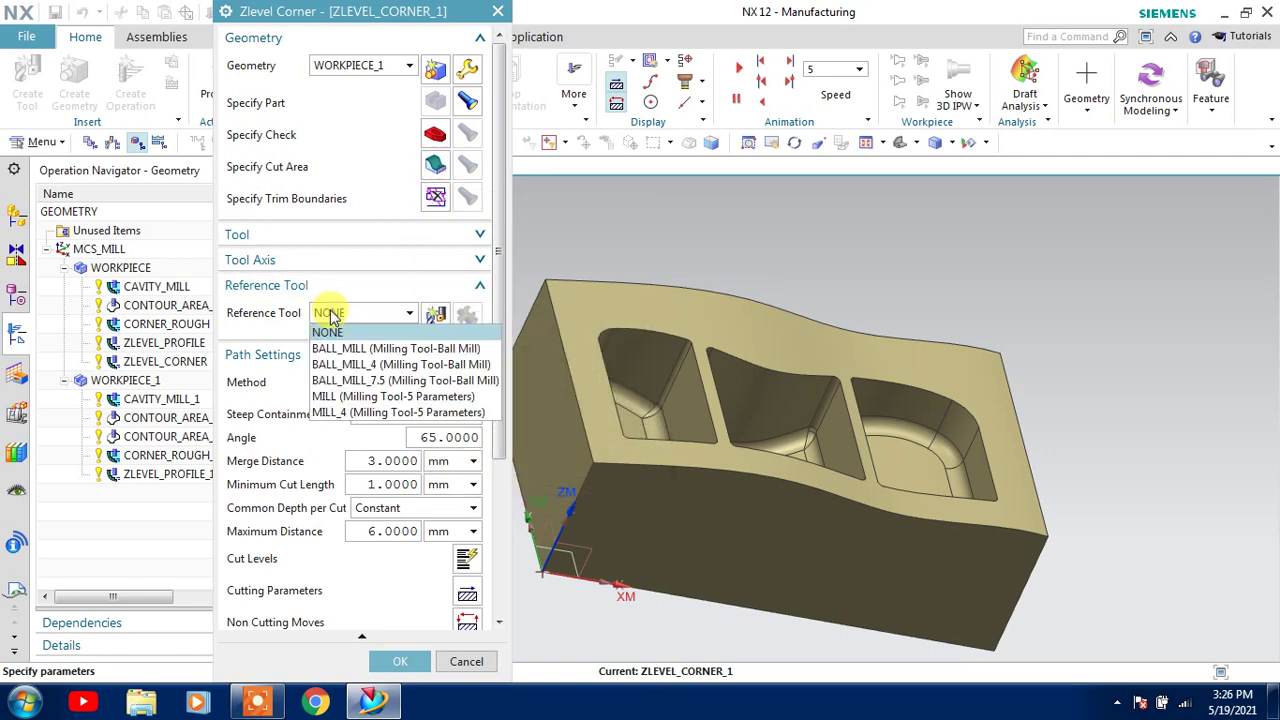
left_click(368, 381)
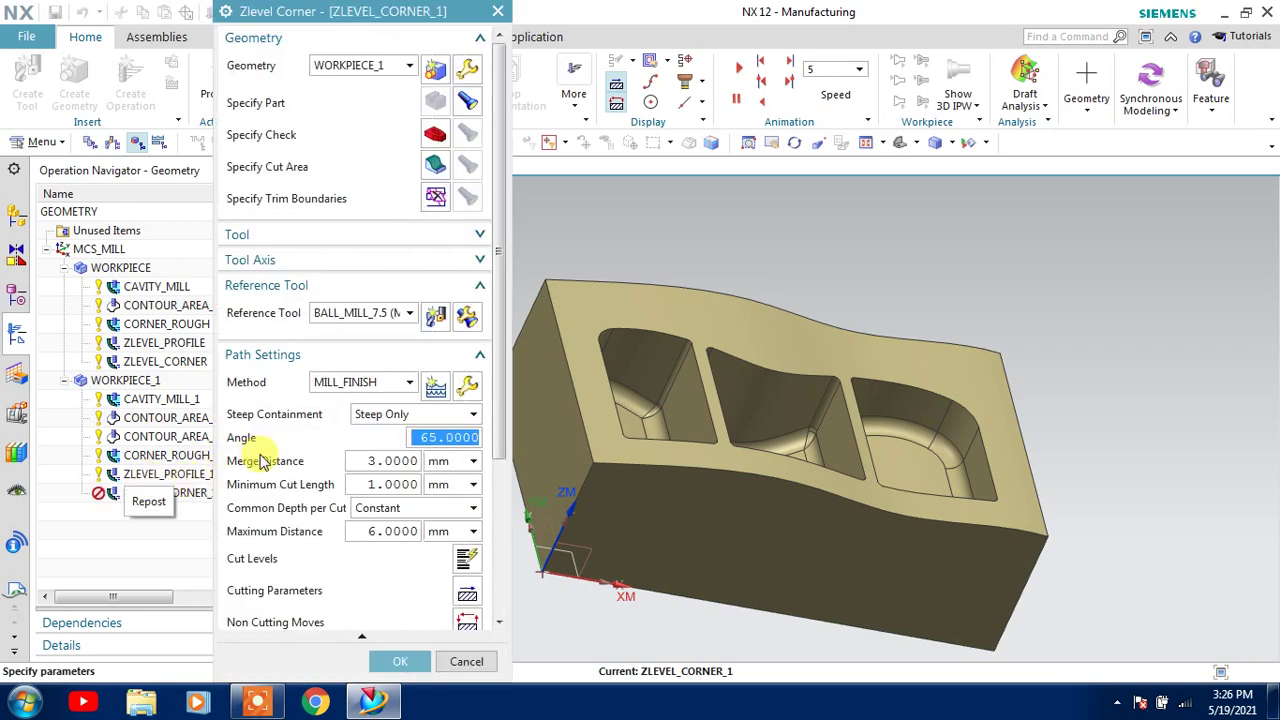
left_click(386, 531)
type("1")
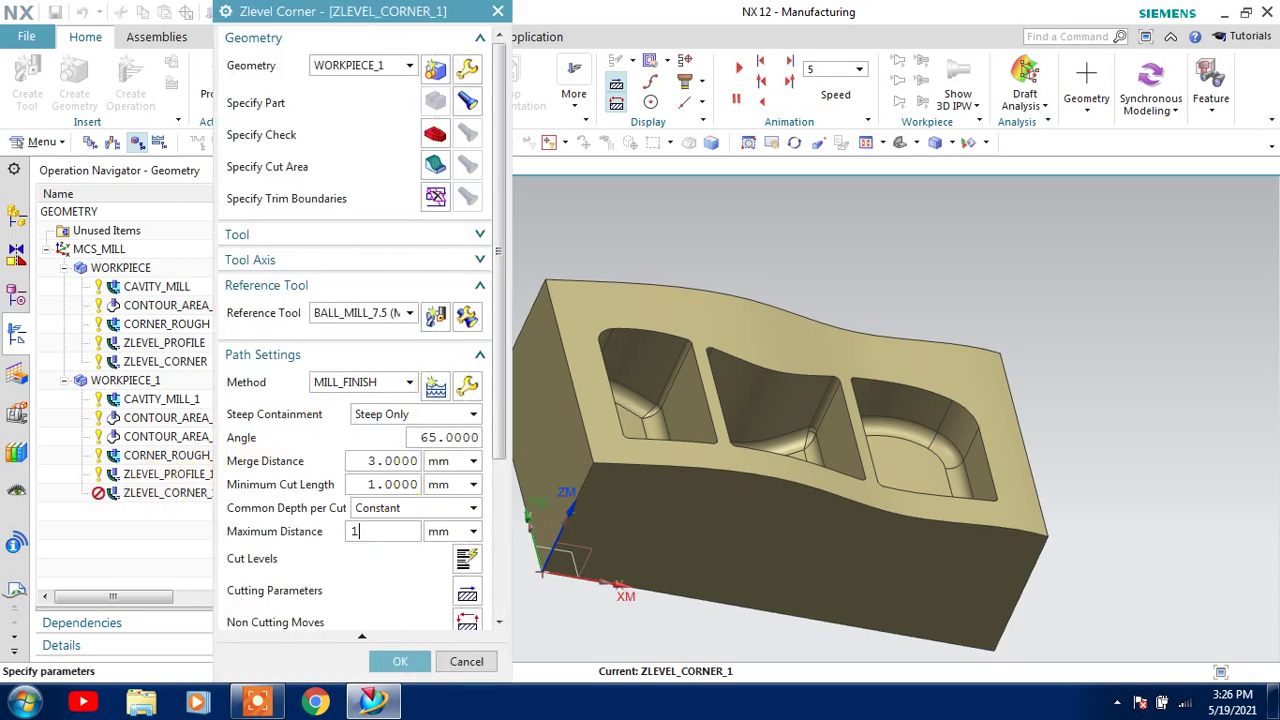
scroll(420, 450, "down", 1)
scroll(400, 480, "down", 3)
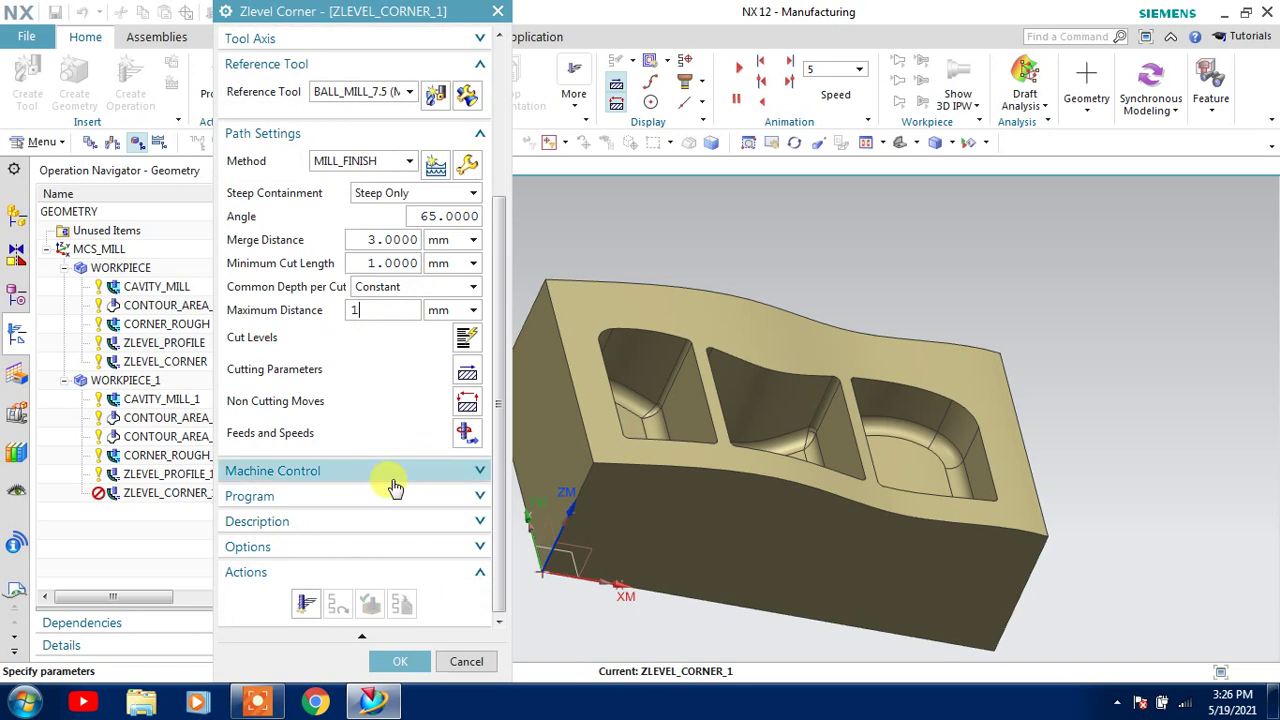
left_click(308, 604)
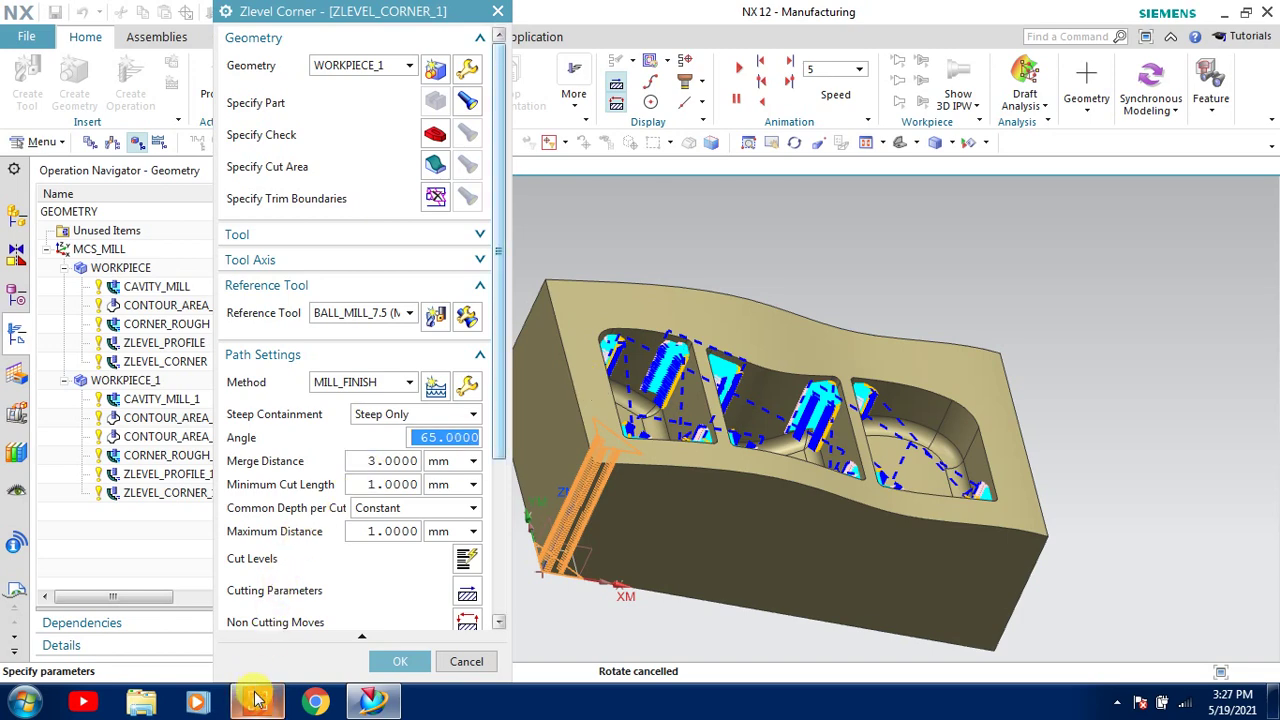
mouse_move(257, 701)
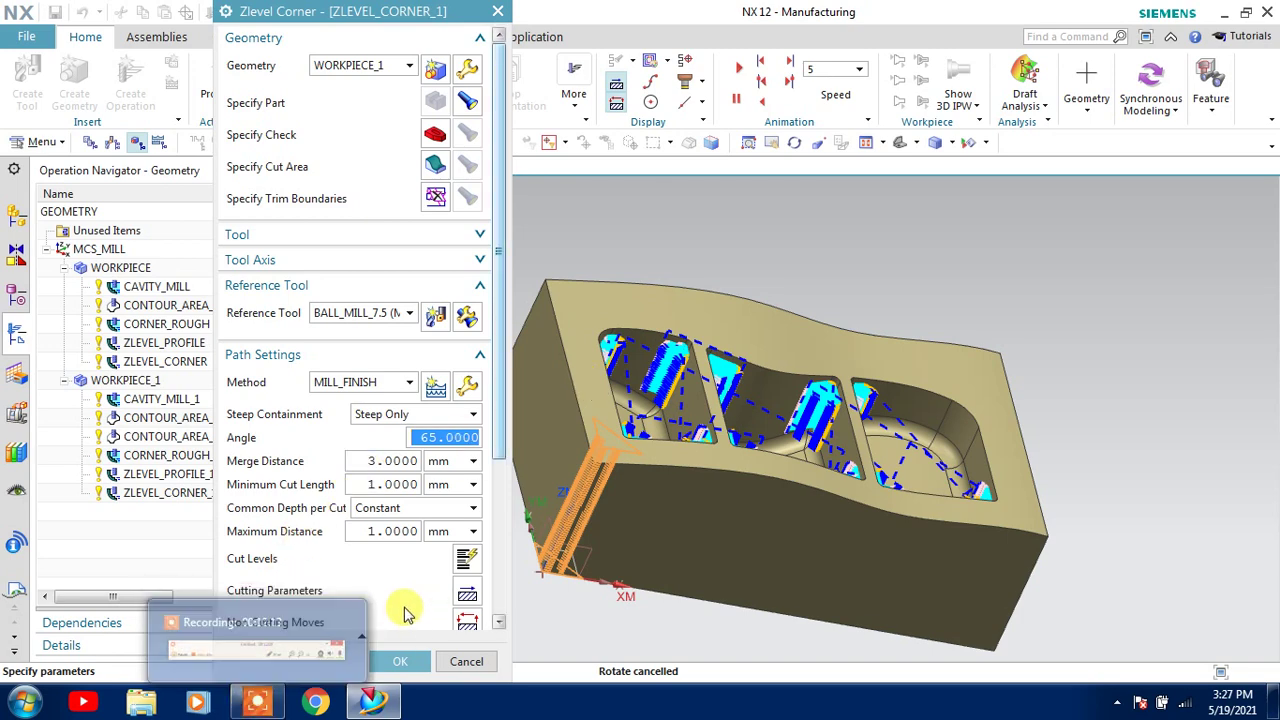
scroll(403, 608, "down", 2)
scroll(363, 585, "down", 5)
left_click(358, 606)
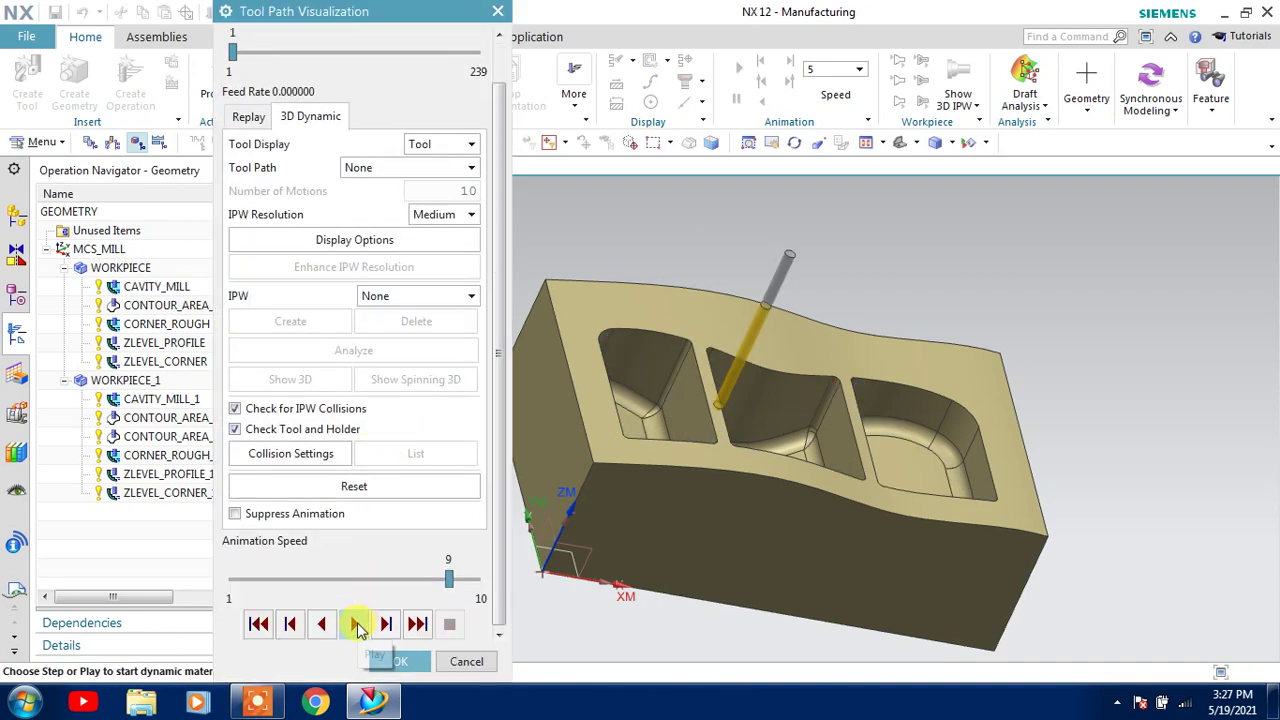
Play the ZLEVEL_CORNER_1 3D simulation through, then accept the operation under WORKPIECE_1.
left_click(357, 624)
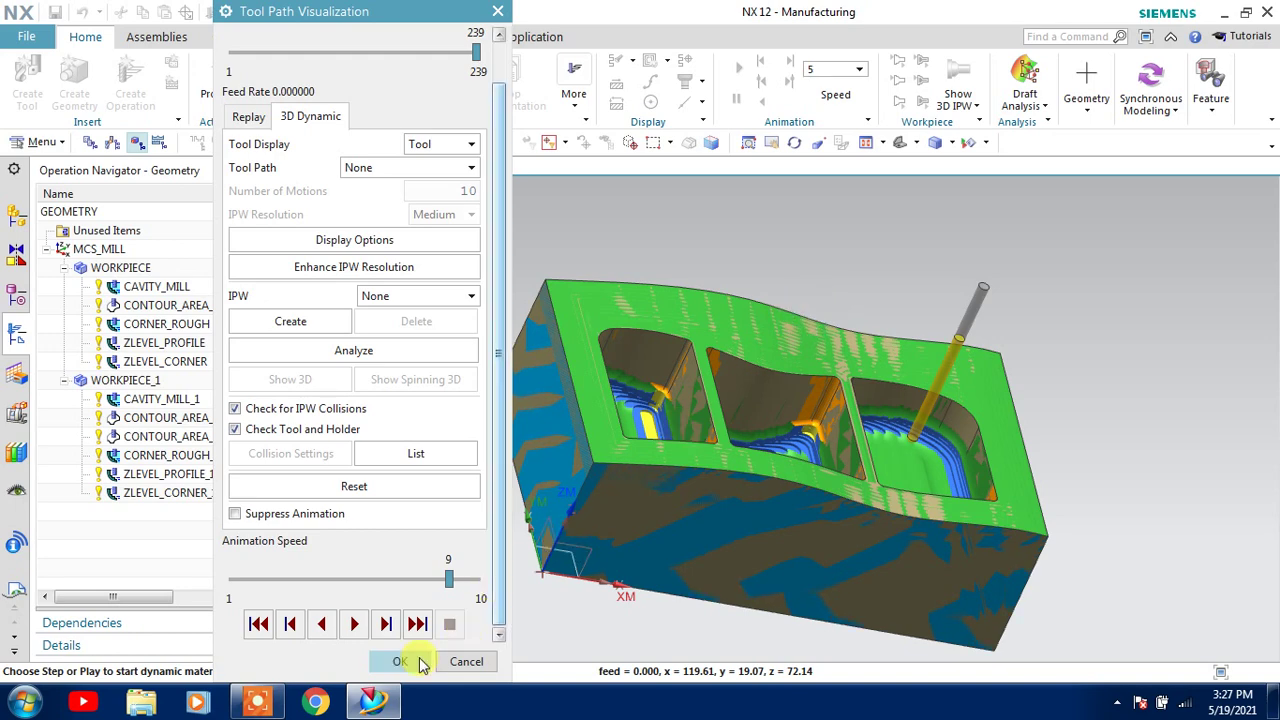
left_click(400, 661)
left_click(404, 662)
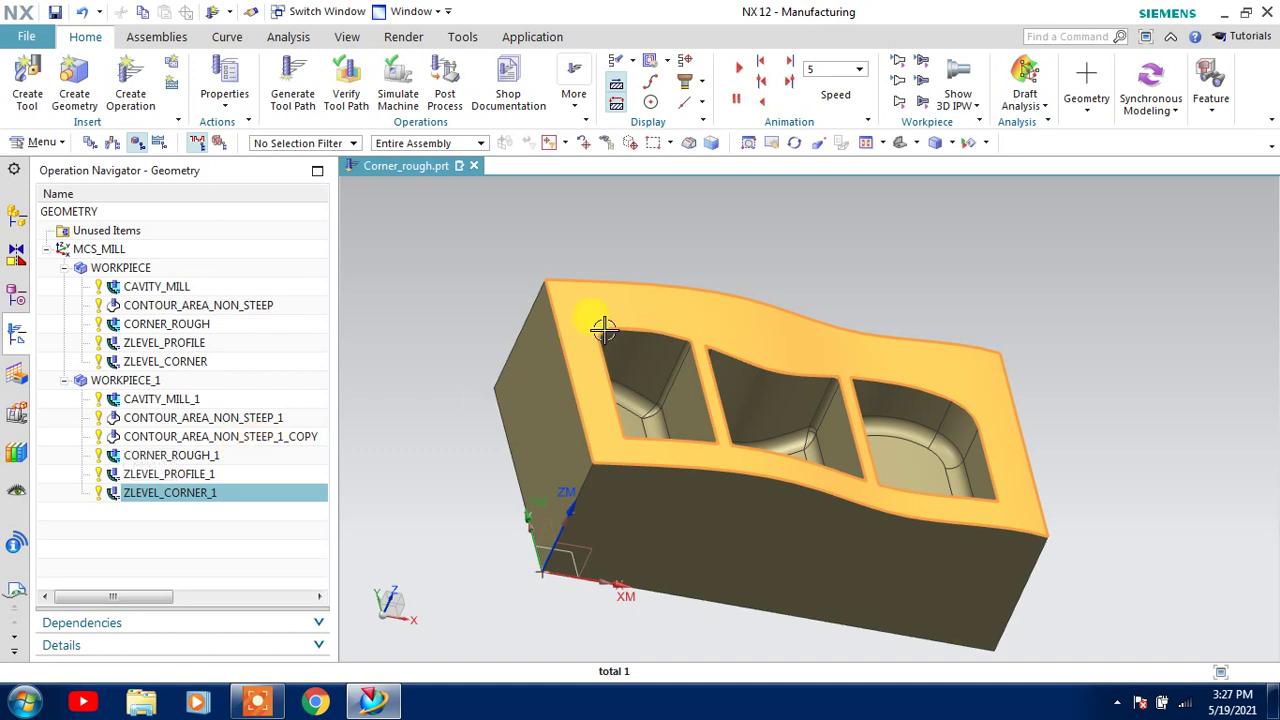
Select ZLEVEL_PROFILE_1 and CONTOUR_AREA_NON_STEEP_1_COPY together and zoom in on their toolpaths.
left_click(167, 475)
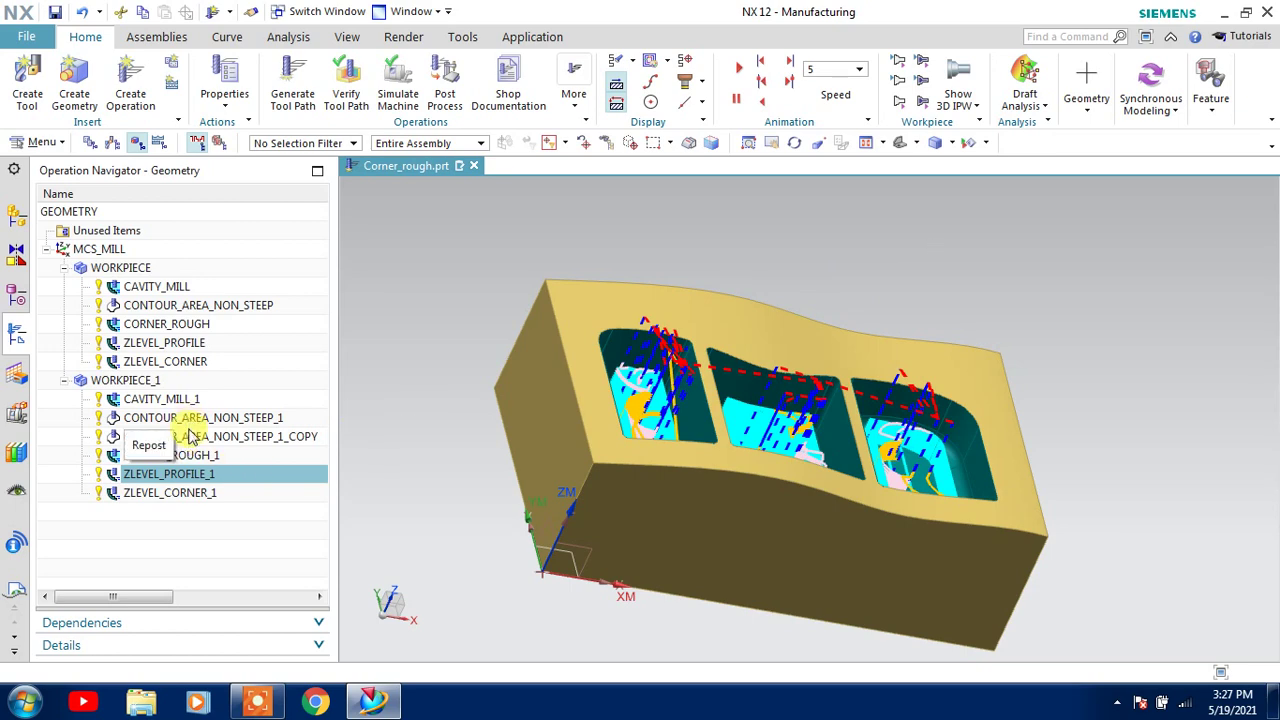
left_click(195, 437, "ctrl")
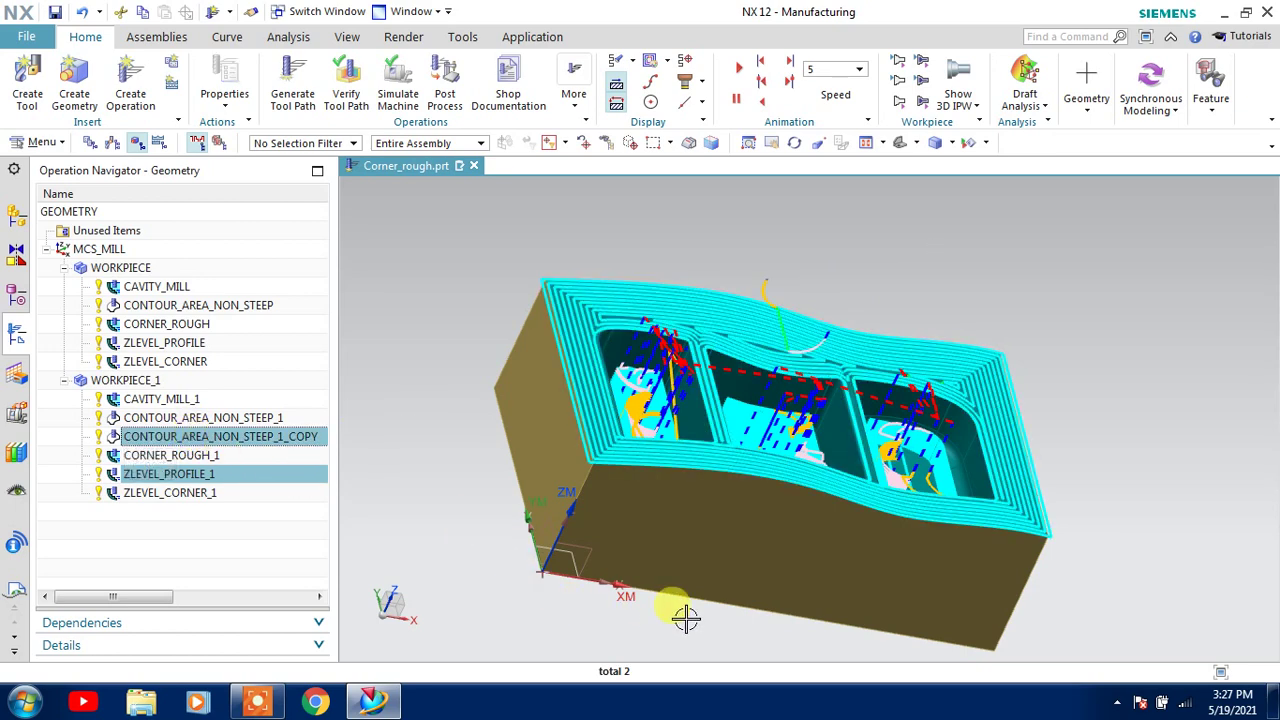
scroll(733, 618, "down", 1)
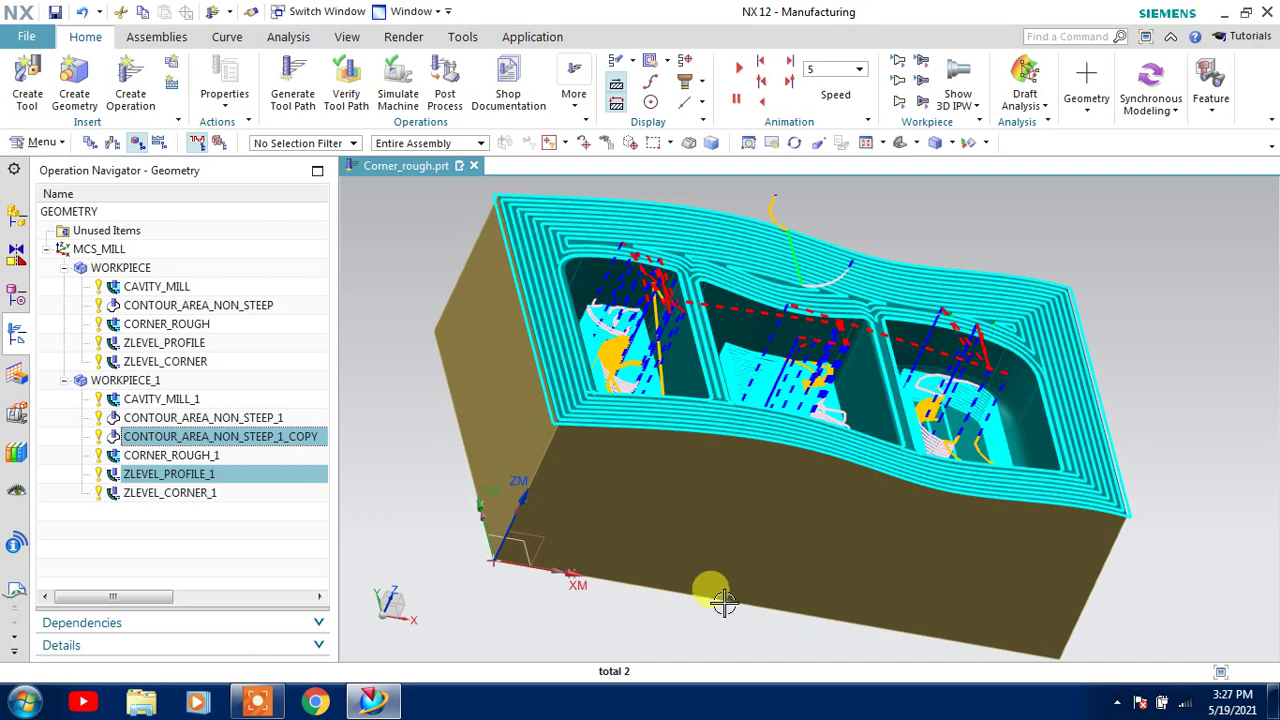